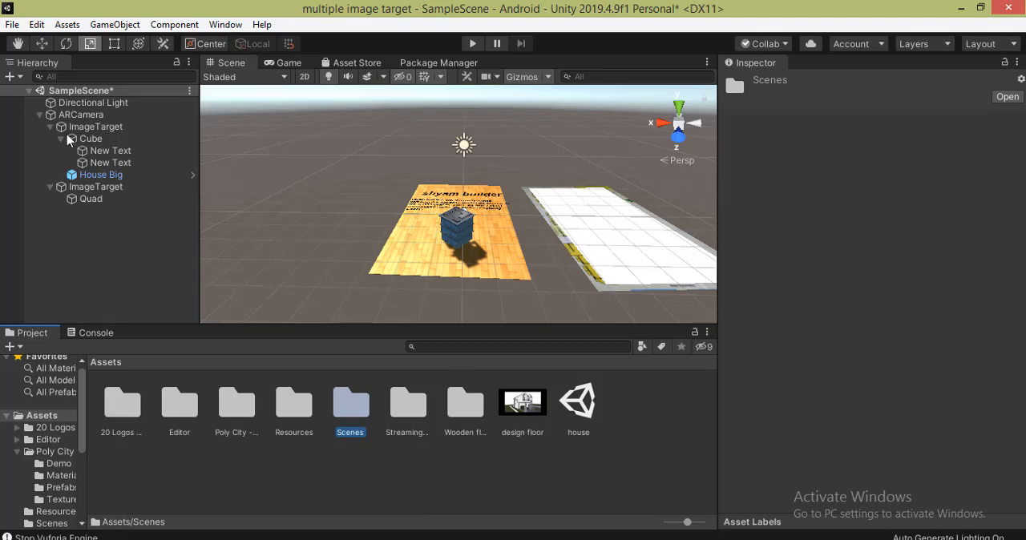
- Save the current scene and create a new scene named "main window" in the Scenes folder
key("ctrl+s")
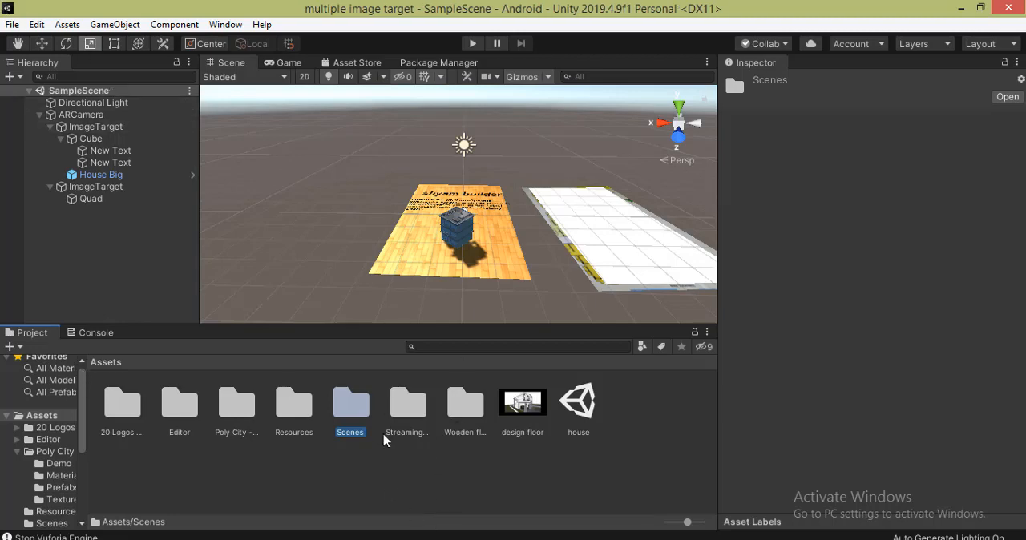
double_click(361, 411)
right_click(229, 431)
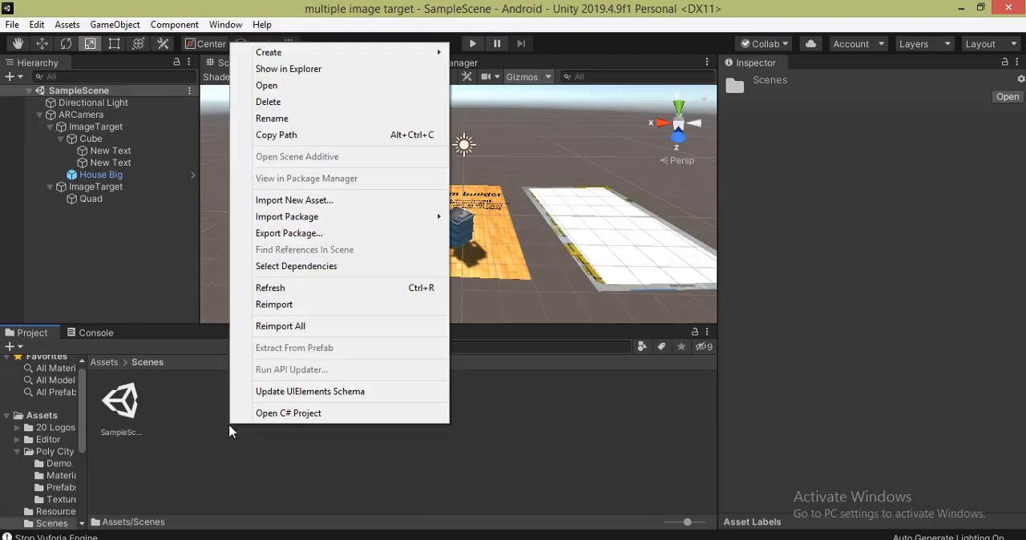
mouse_move(301, 56)
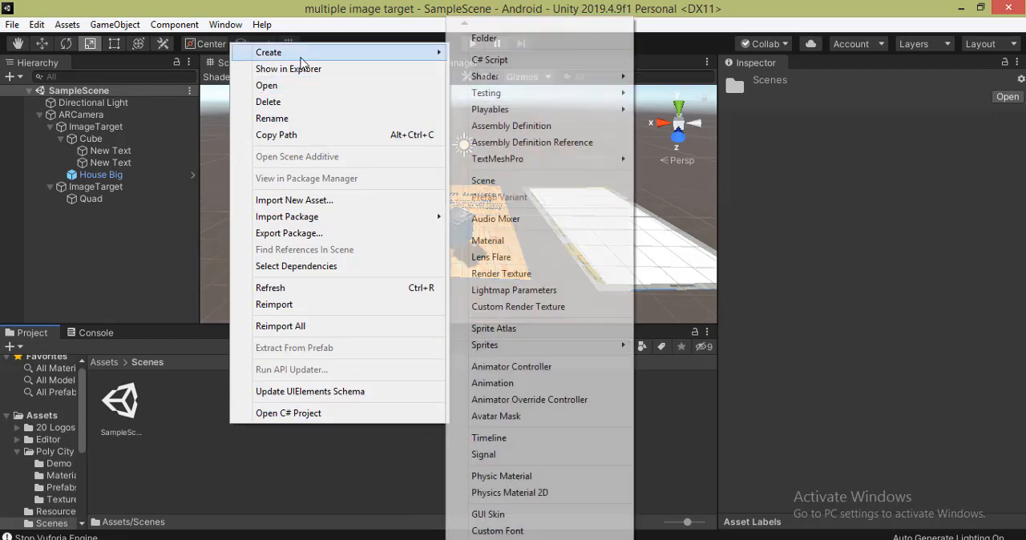
left_click(548, 183)
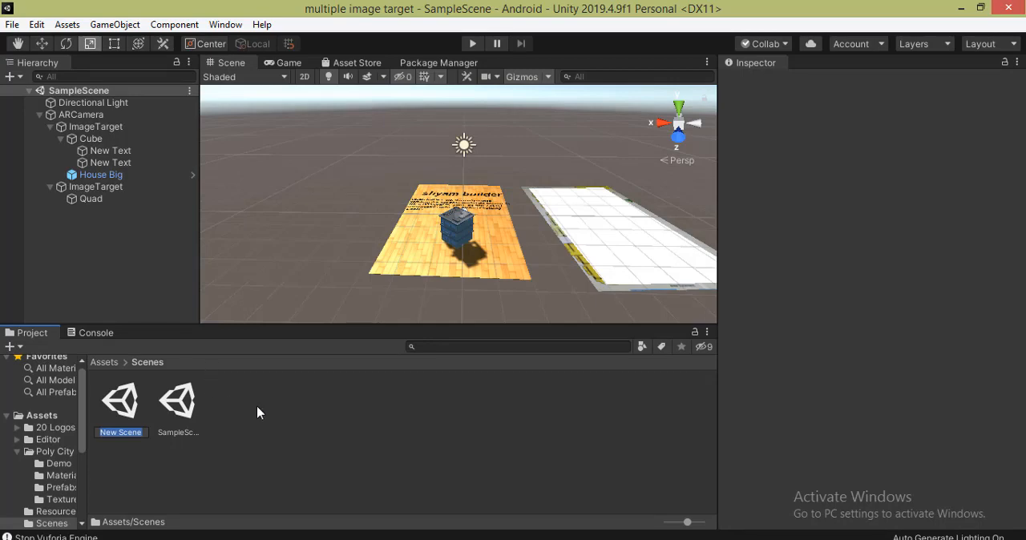
type("main window")
key("Return")
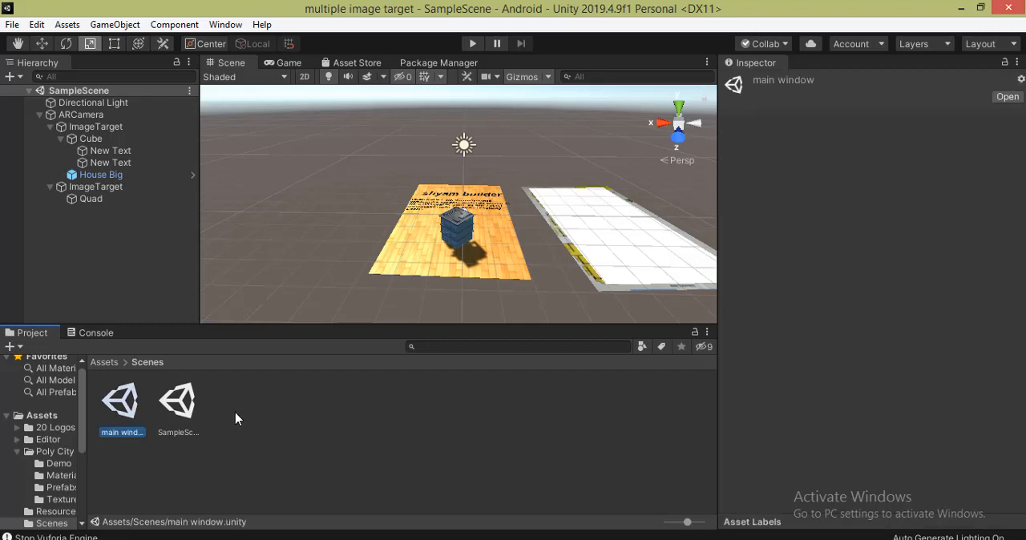
- Open the "main window" scene and add a UI Raw Image to it
double_click(118, 405)
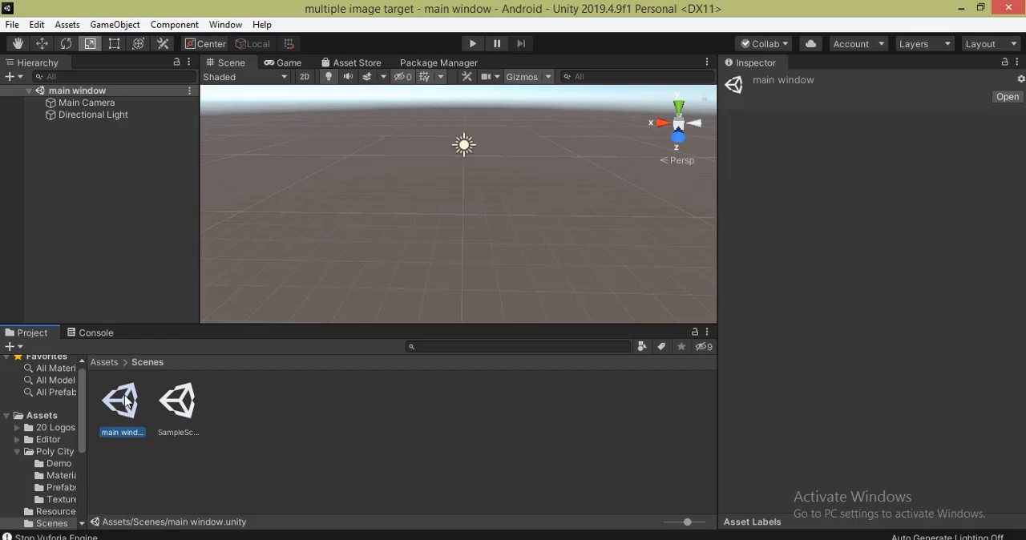
left_click(9, 77)
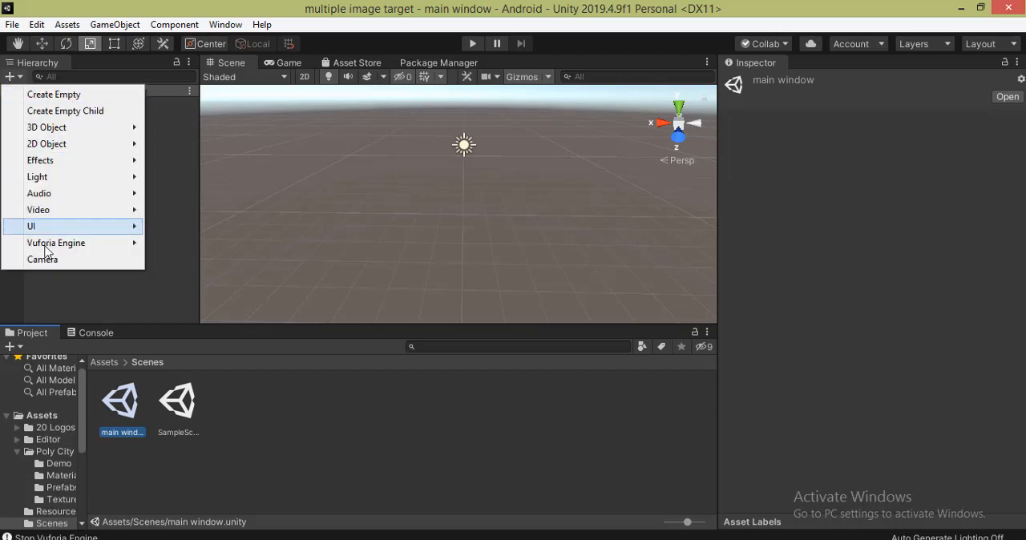
mouse_move(58, 234)
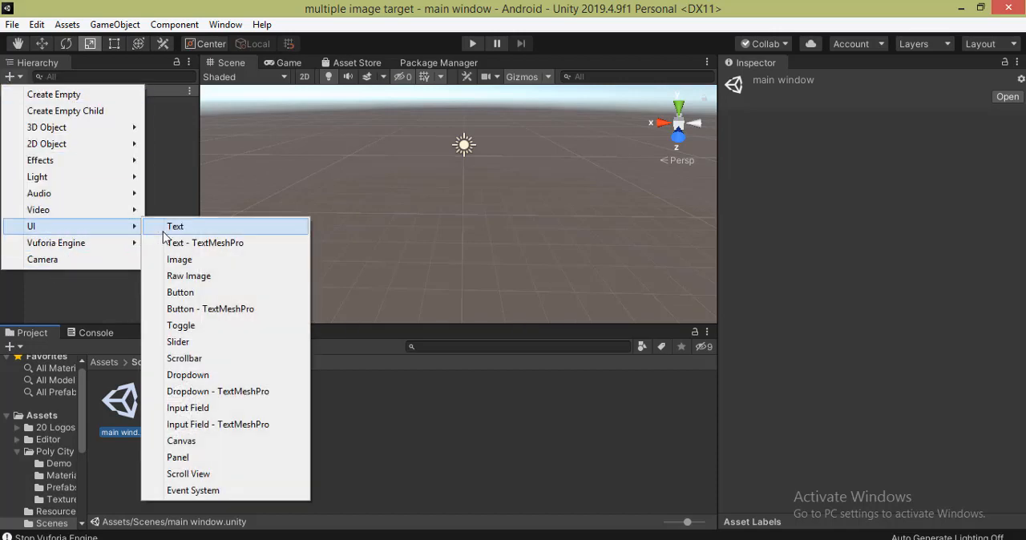
left_click(197, 276)
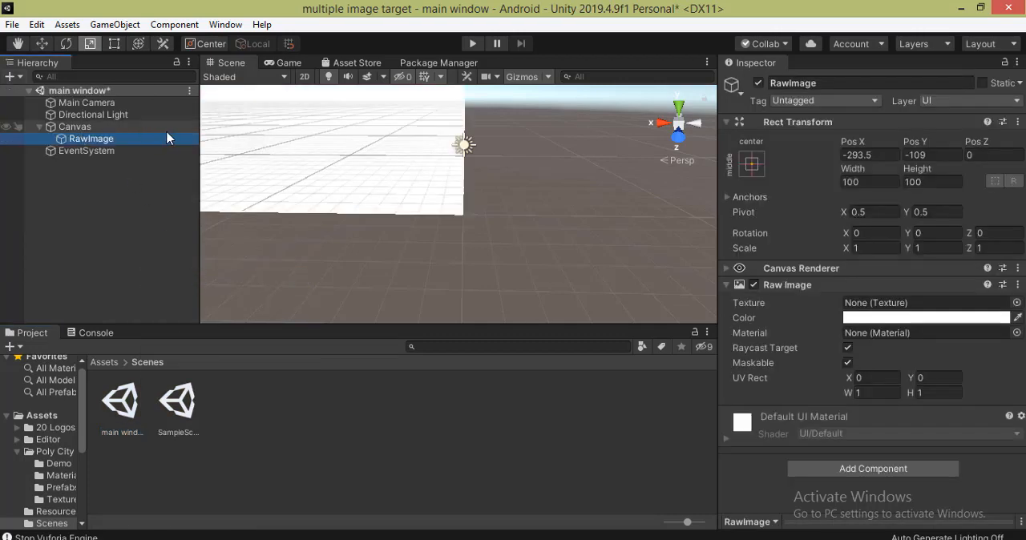
- Move the raw image to the centre of the canvas, at position 0, 0, with the Rect tool
left_click(72, 127)
double_click(71, 126)
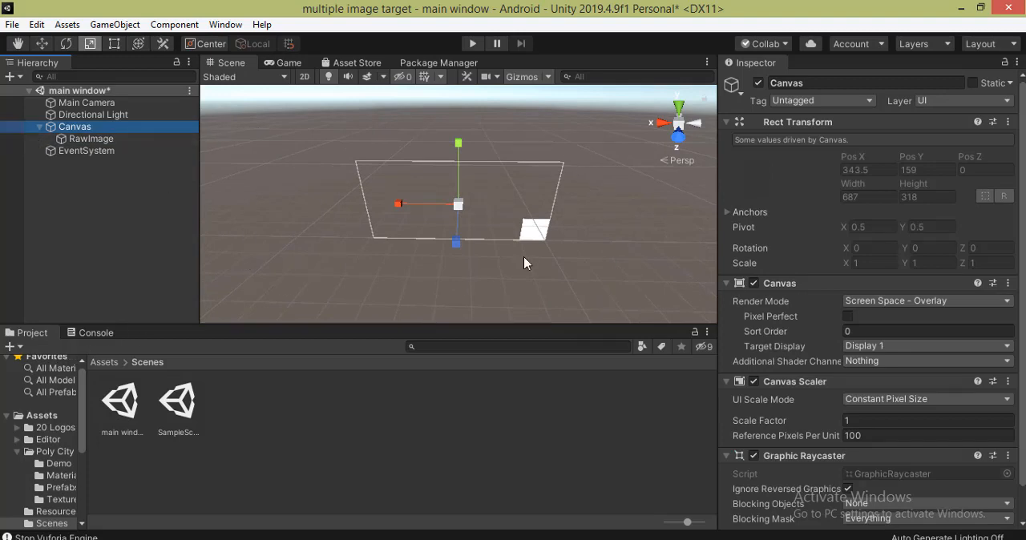
key("t")
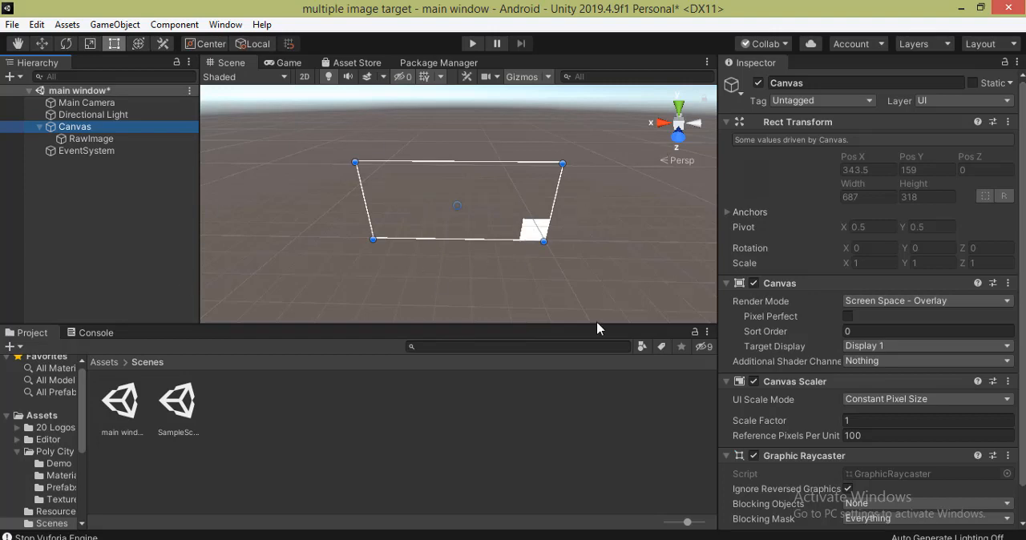
left_click(93, 142)
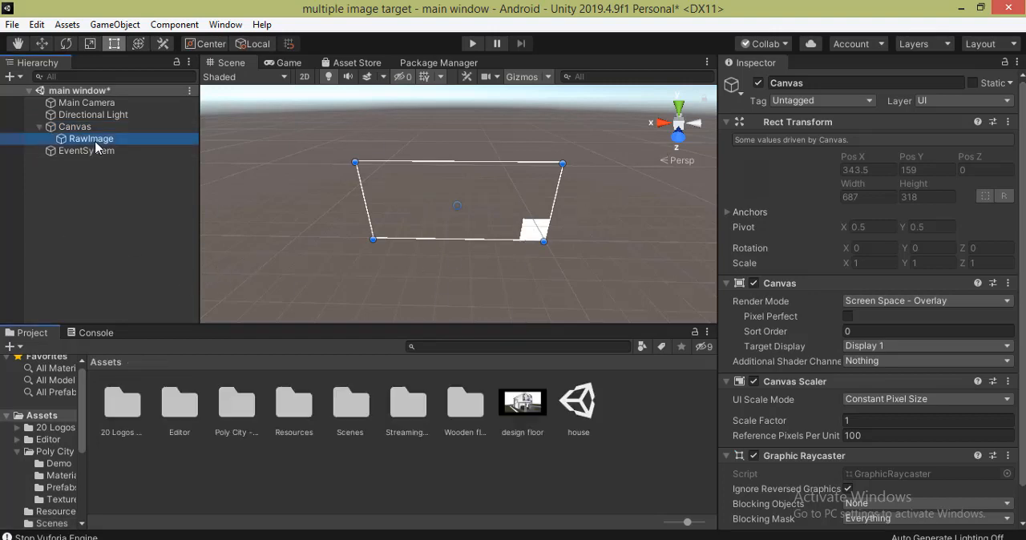
left_click(114, 44)
left_click(536, 232)
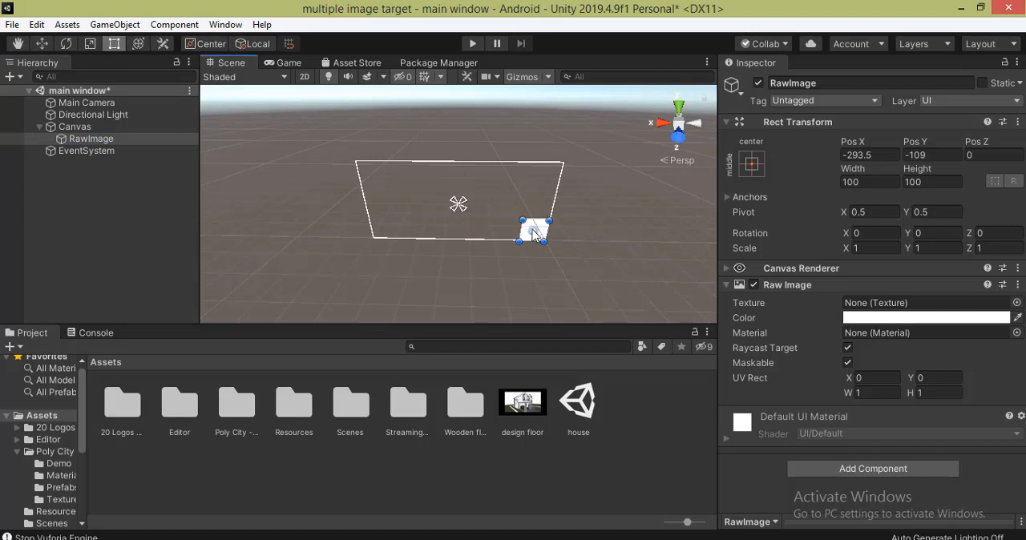
left_click_drag(535, 233, 455, 207)
- Bring the pexels-pixabay-326410 picture into the project's Assets folder and apply it as the RawImage's texture
left_click(962, 10)
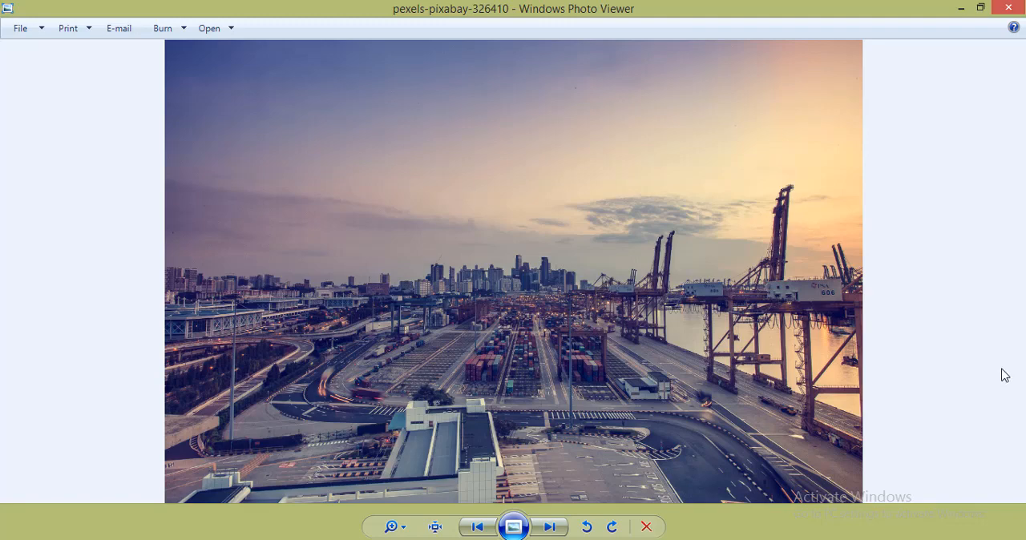
key("alt+Tab")
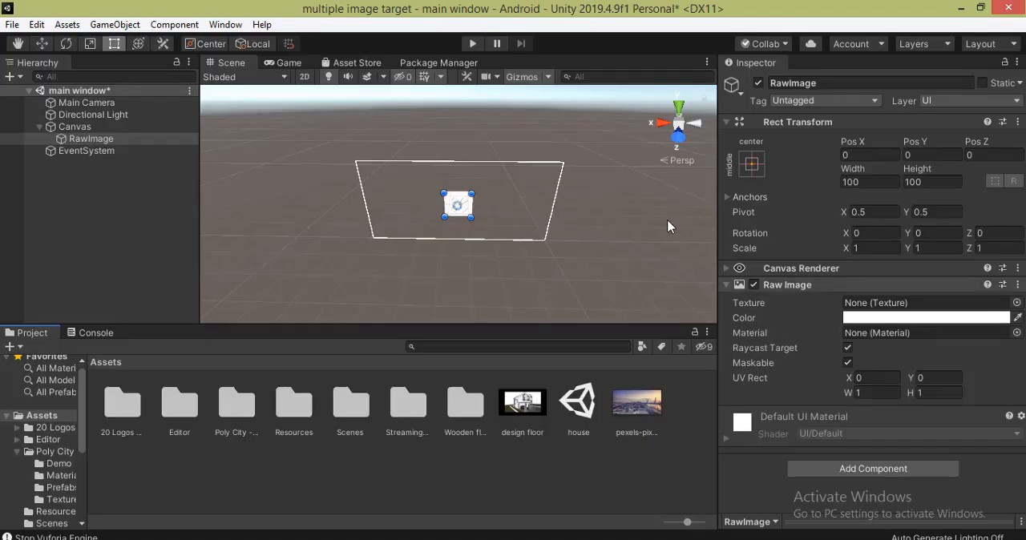
left_click(103, 138)
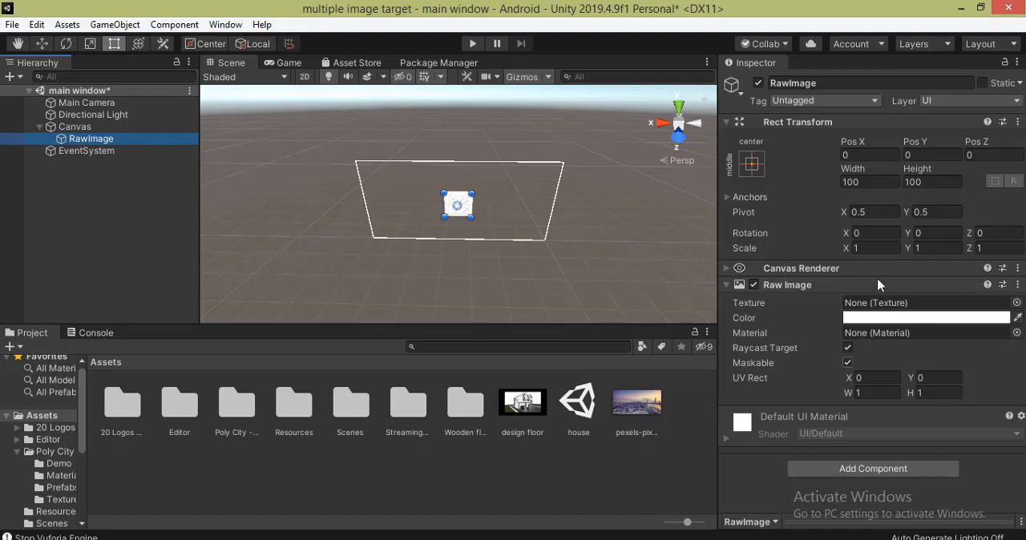
left_click(638, 403)
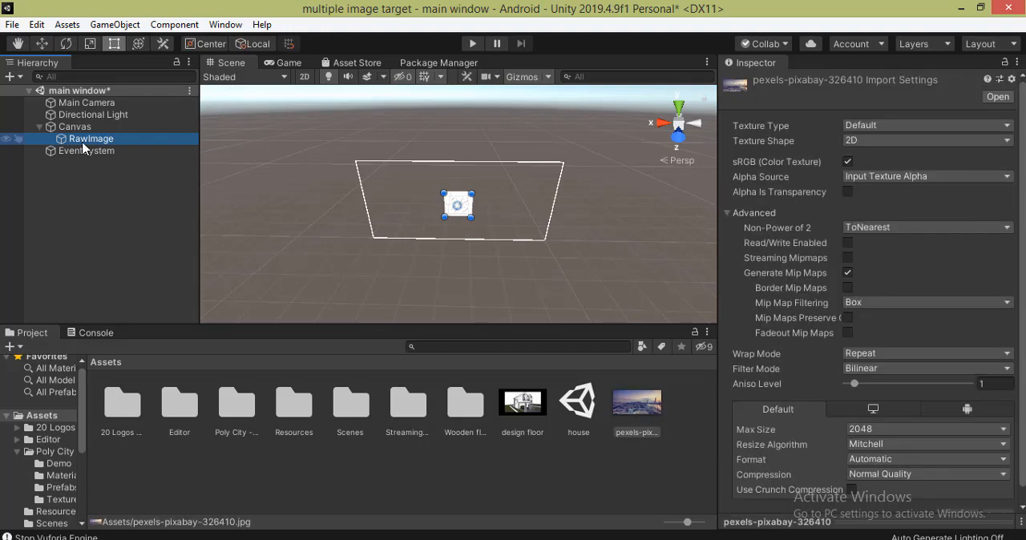
left_click(85, 145)
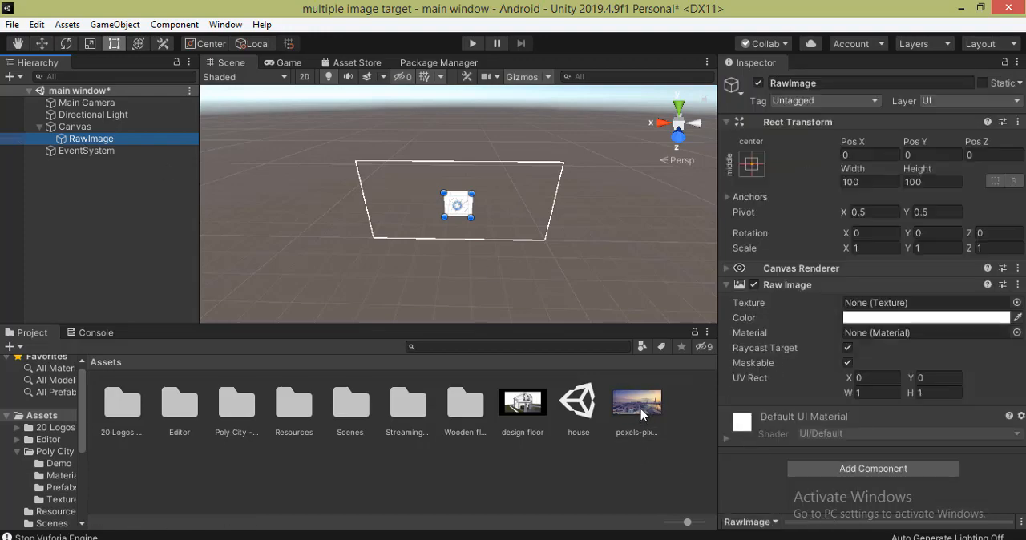
left_click_drag(641, 413, 481, 213)
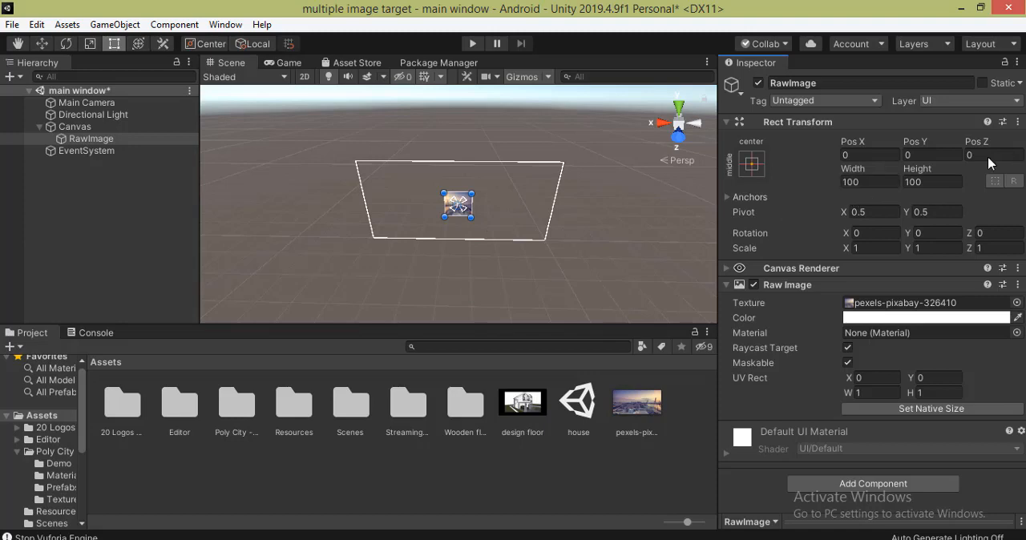
- Set the RawImage's width to 3000 and height to 2000, and scale it down uniformly to about 0.2
left_click(863, 182)
type("3000")
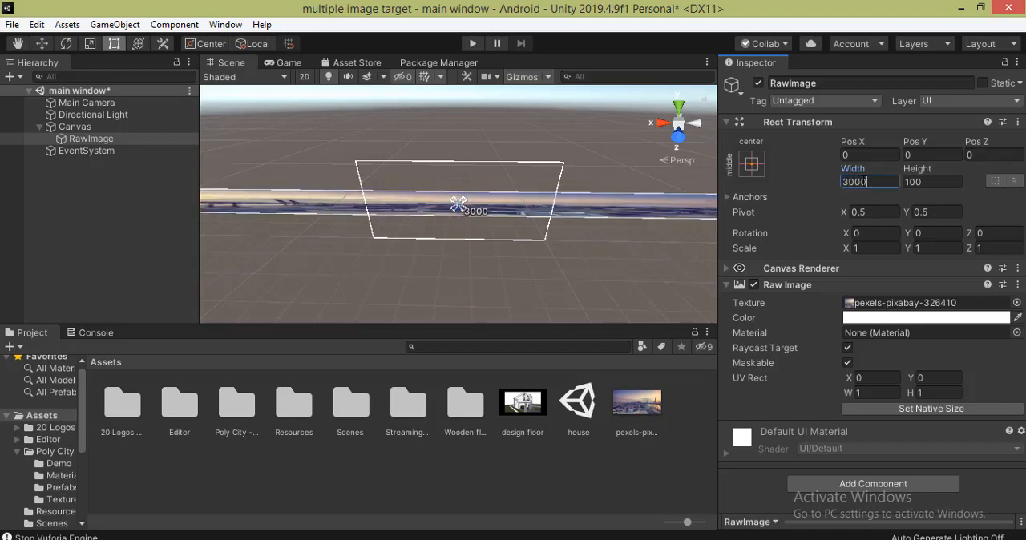
left_click(932, 183)
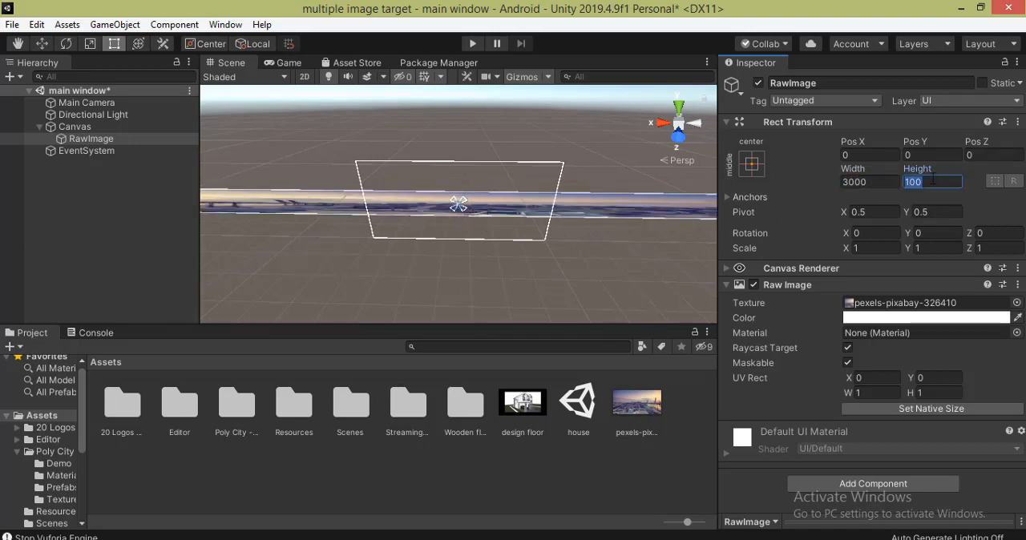
type("2000")
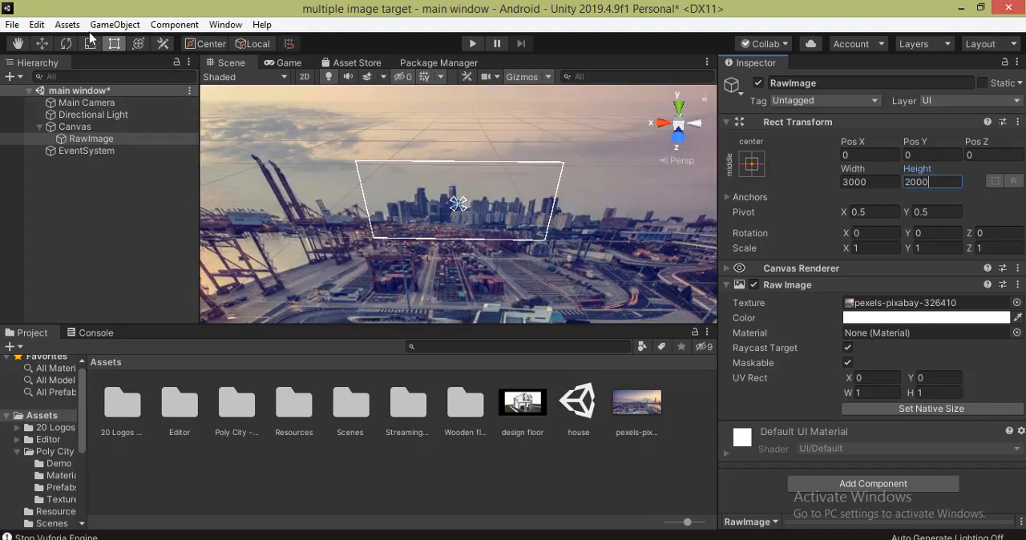
left_click(90, 43)
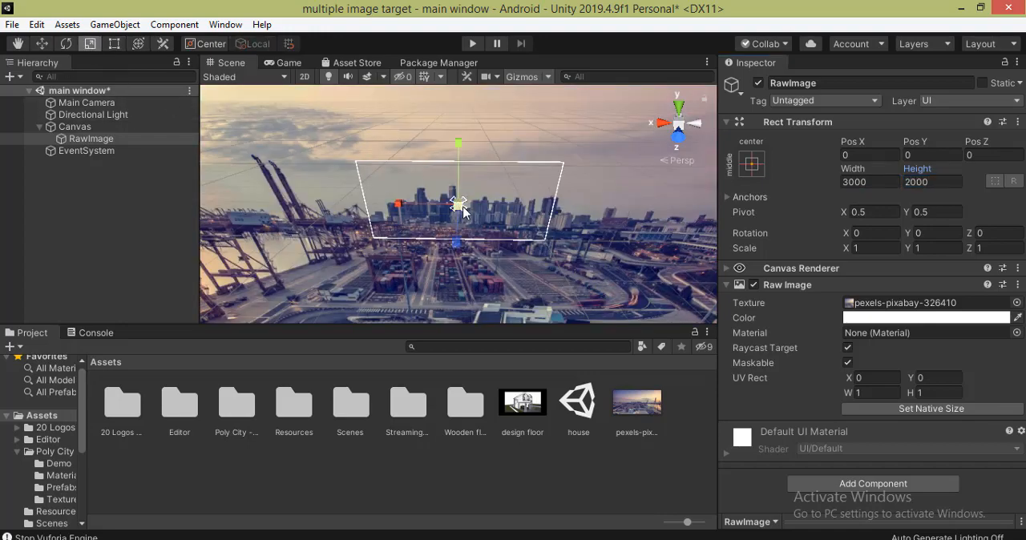
left_click_drag(462, 207, 459, 266)
- Set the Canvas Scaler's UI Scale Mode to Scale With Screen Size
left_click(65, 126)
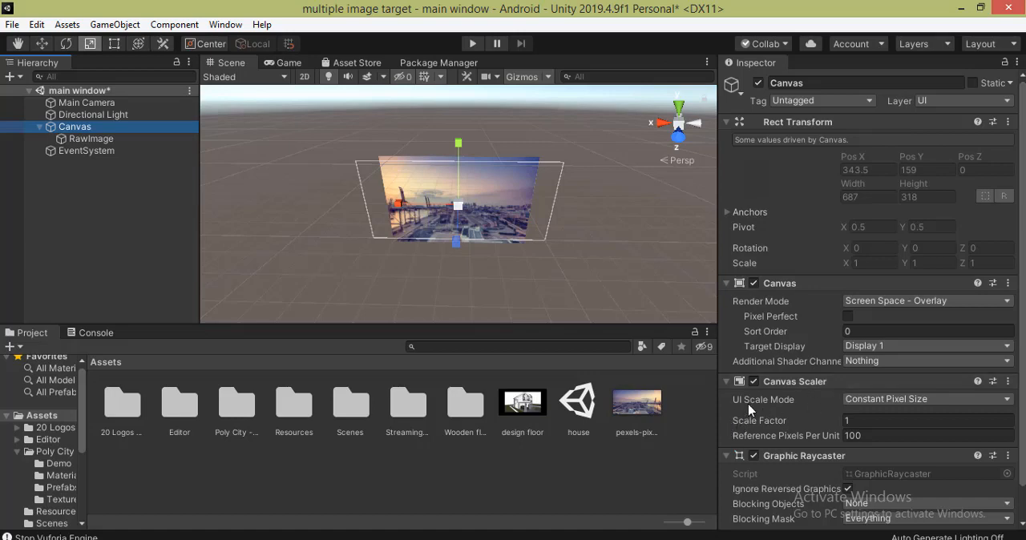
left_click(922, 405)
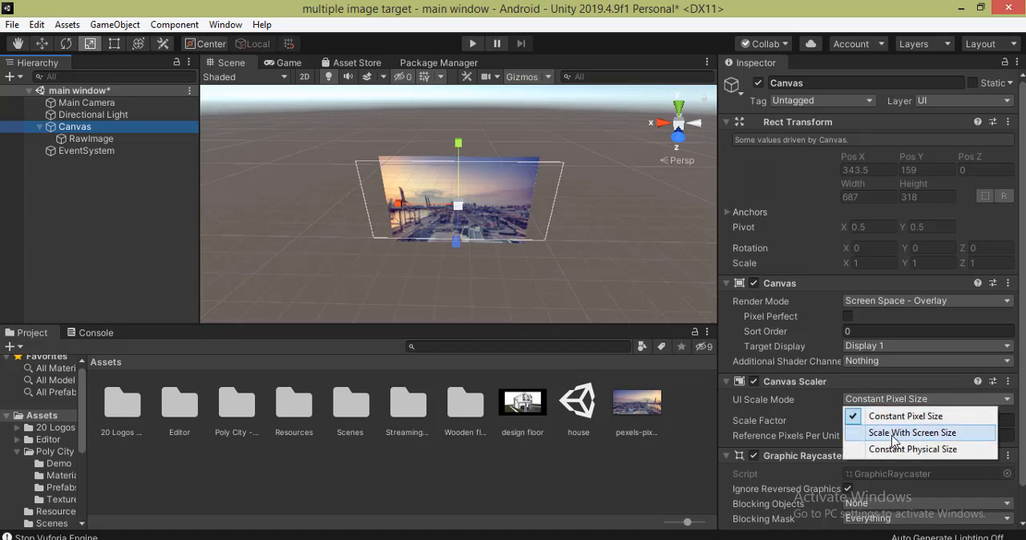
left_click(894, 434)
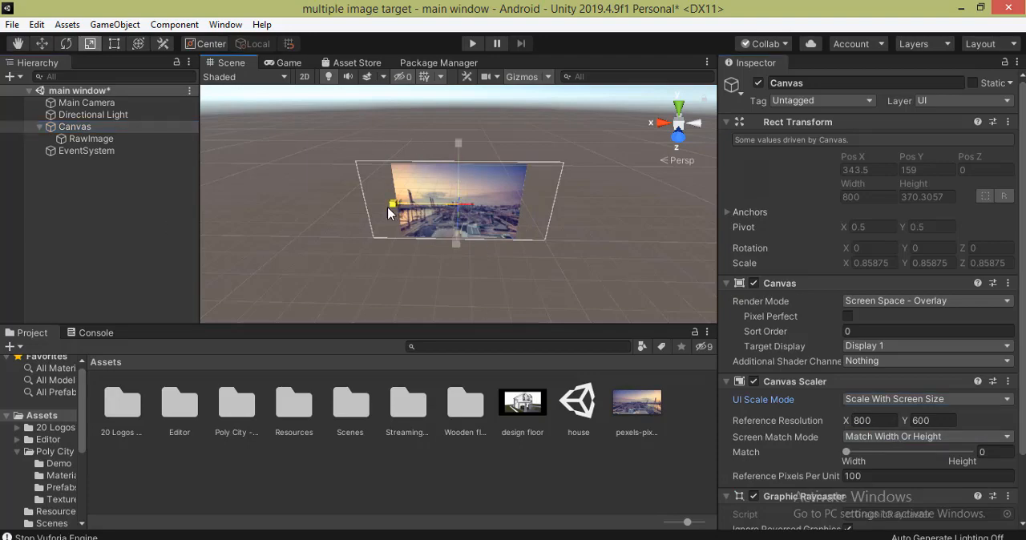
- Stretch the RawImage over the canvas, to about 0.28 by 0.18 scale, and test the scene briefly in play mode
left_click(452, 233)
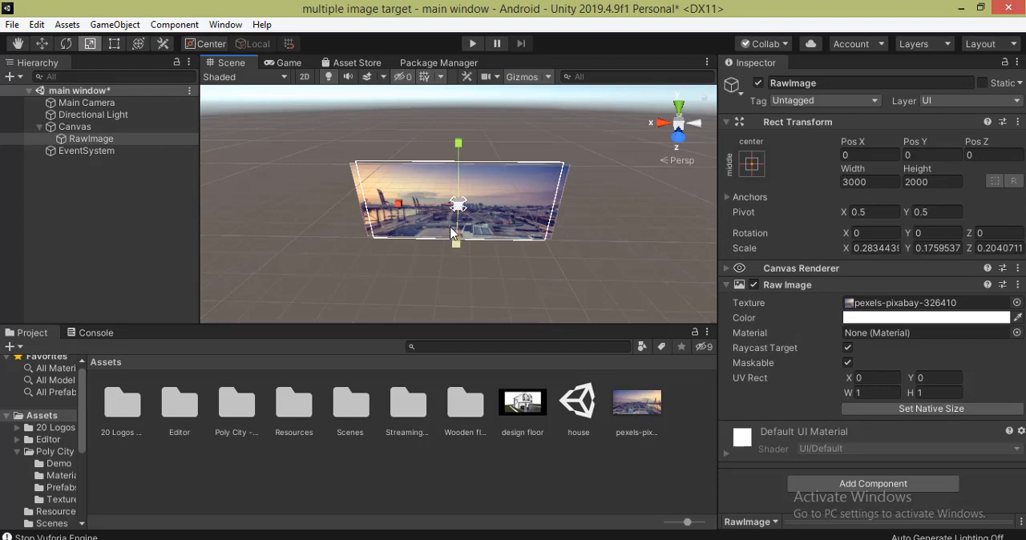
left_click(473, 45)
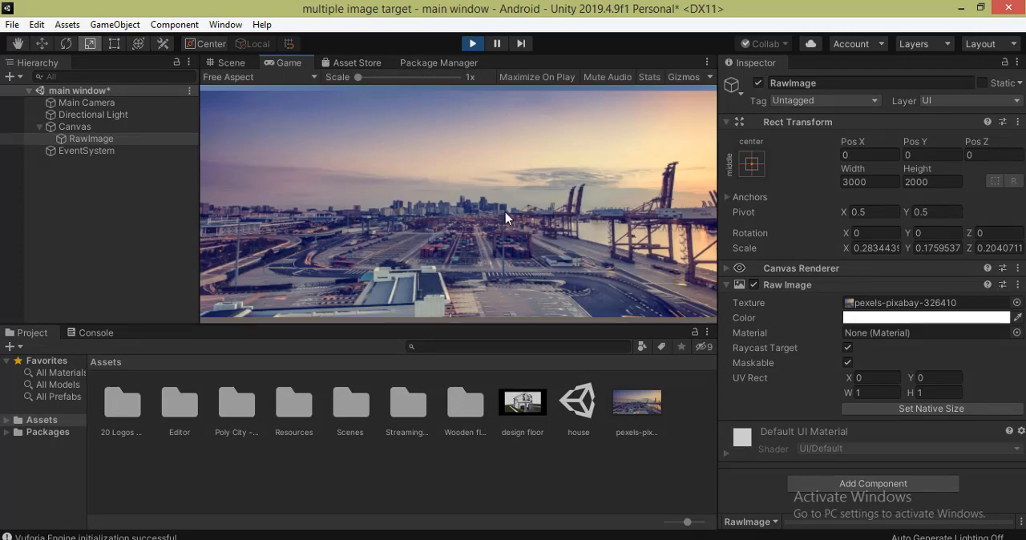
left_click(475, 45)
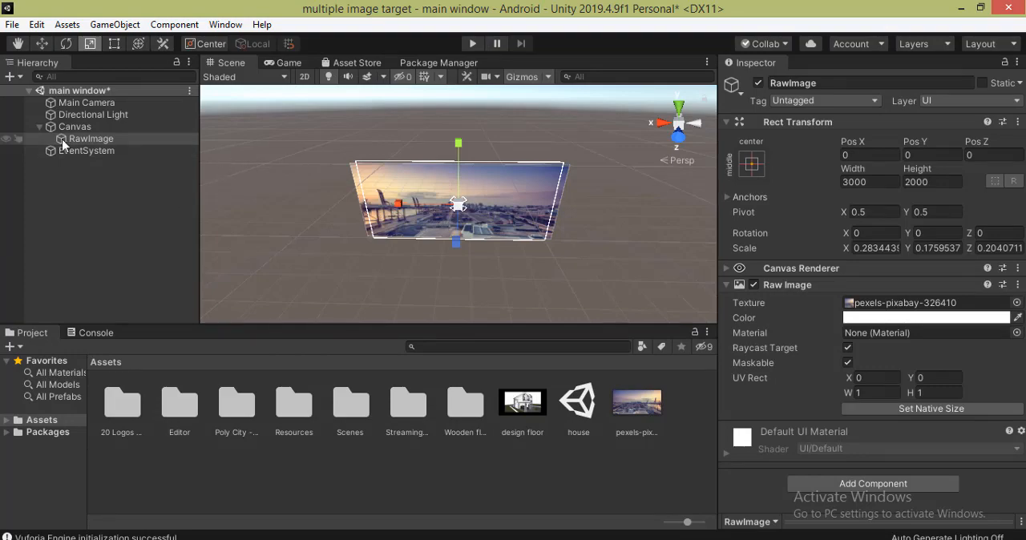
- Add a UI Button as a child of the Canvas
left_click(80, 130)
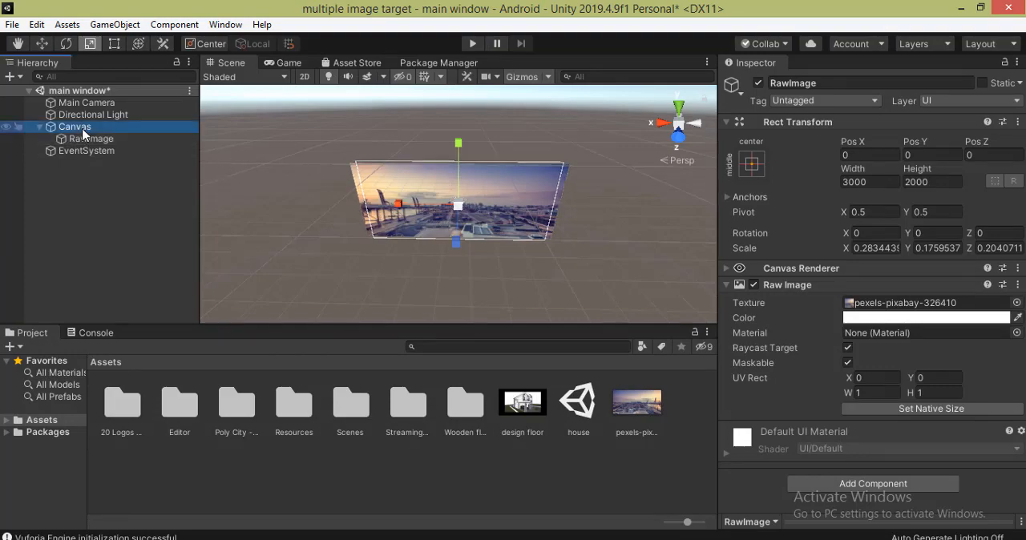
right_click(83, 134)
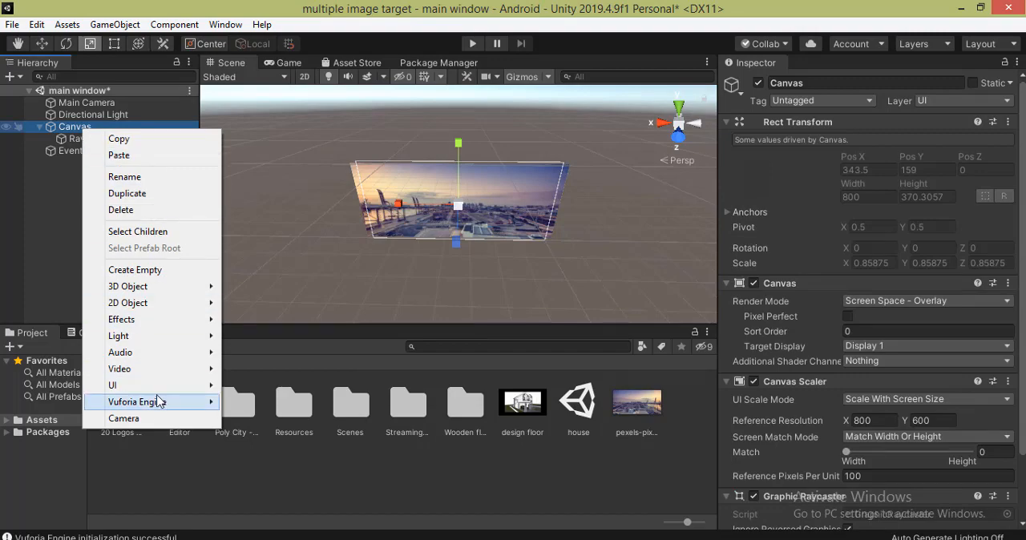
mouse_move(156, 390)
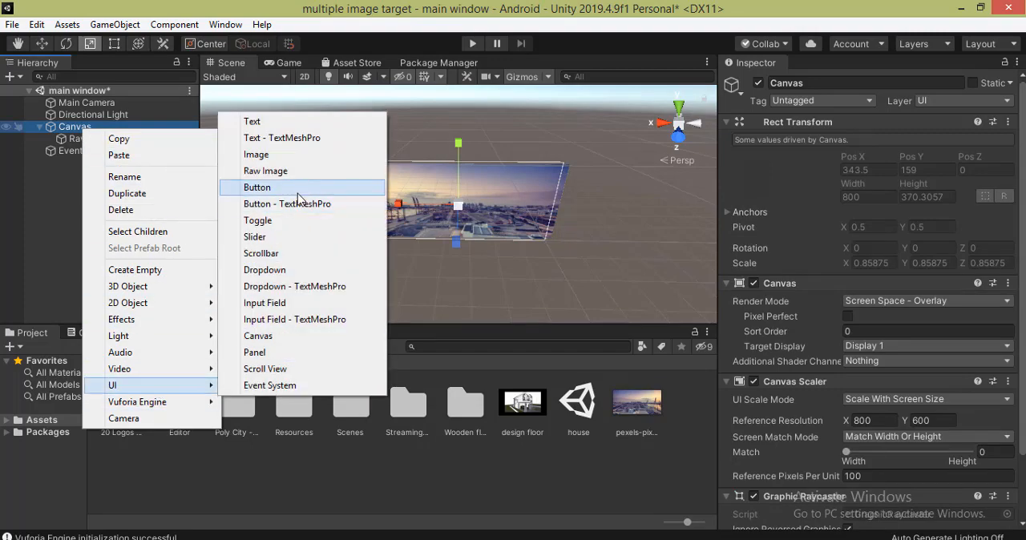
left_click(297, 195)
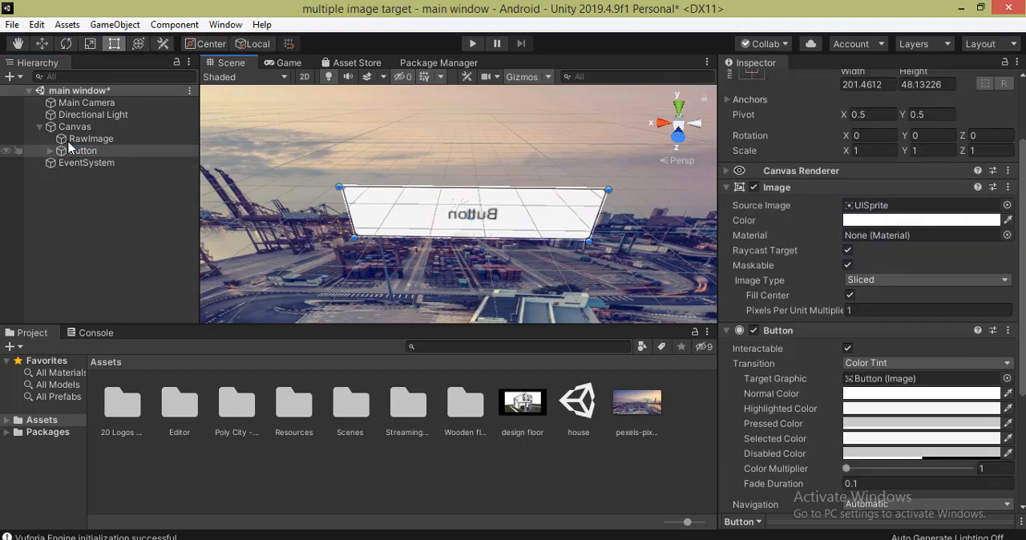
- Enlarge the button to about 201 by 48 and move it from the canvas centre toward the cranes in the picture
double_click(76, 127)
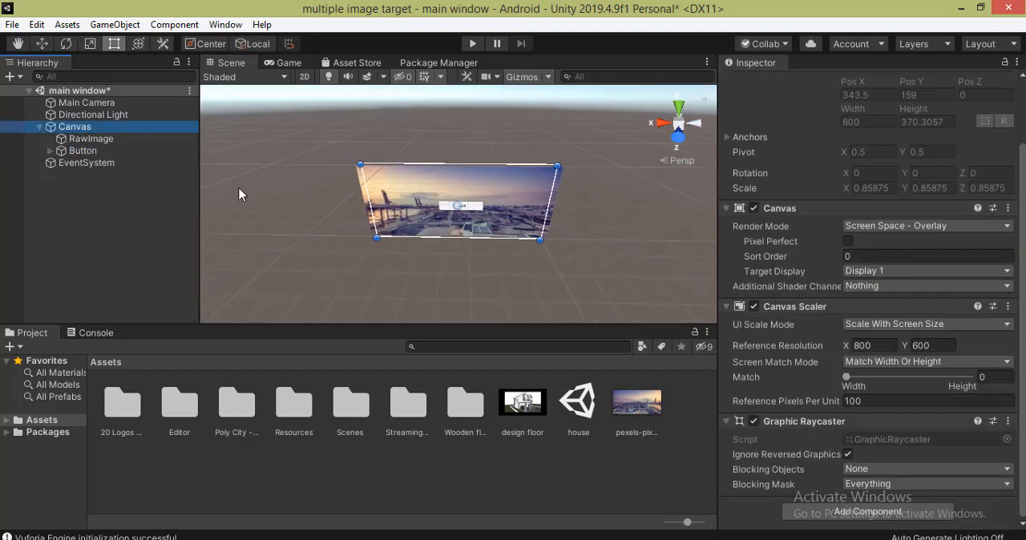
left_click(83, 151)
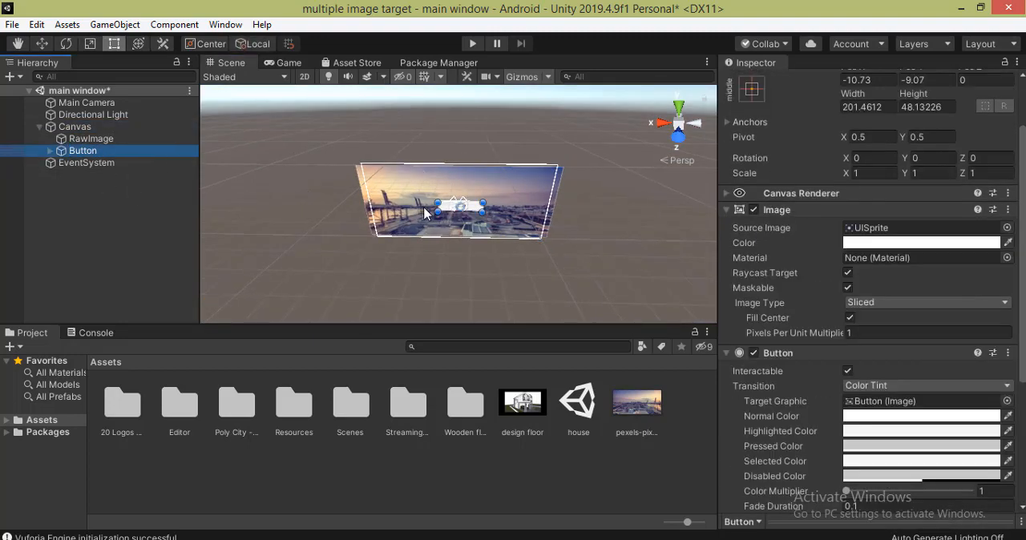
left_click_drag(454, 206, 429, 189)
left_click_drag(457, 208, 403, 204)
key("f")
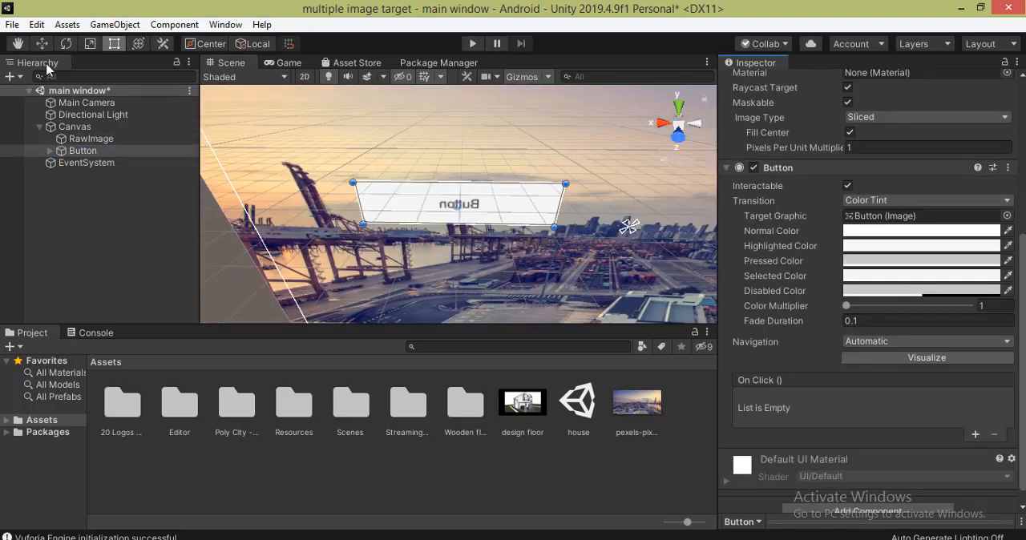
- Replace the label text of the Canvas's button with "floor plane"
left_click(73, 152)
left_click(51, 150)
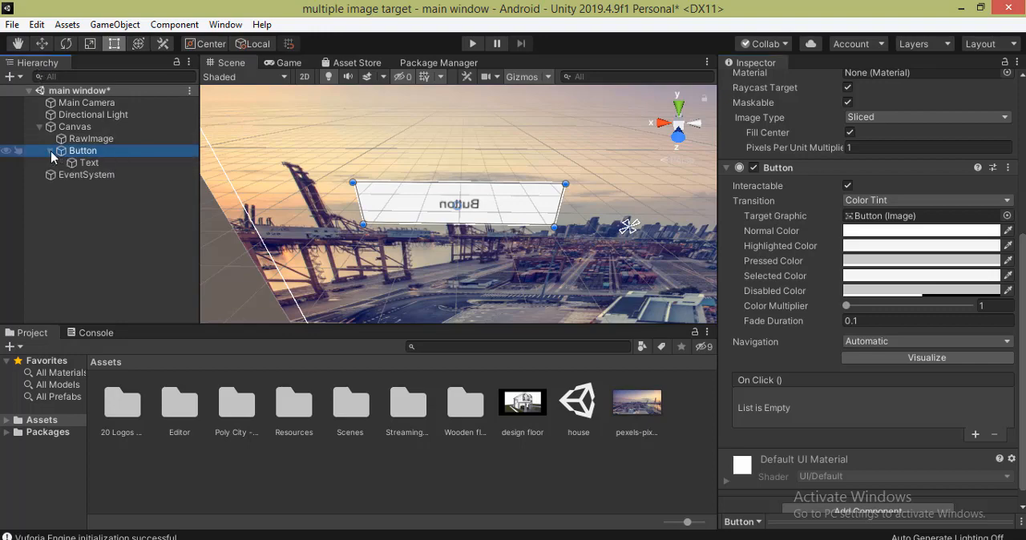
left_click(84, 165)
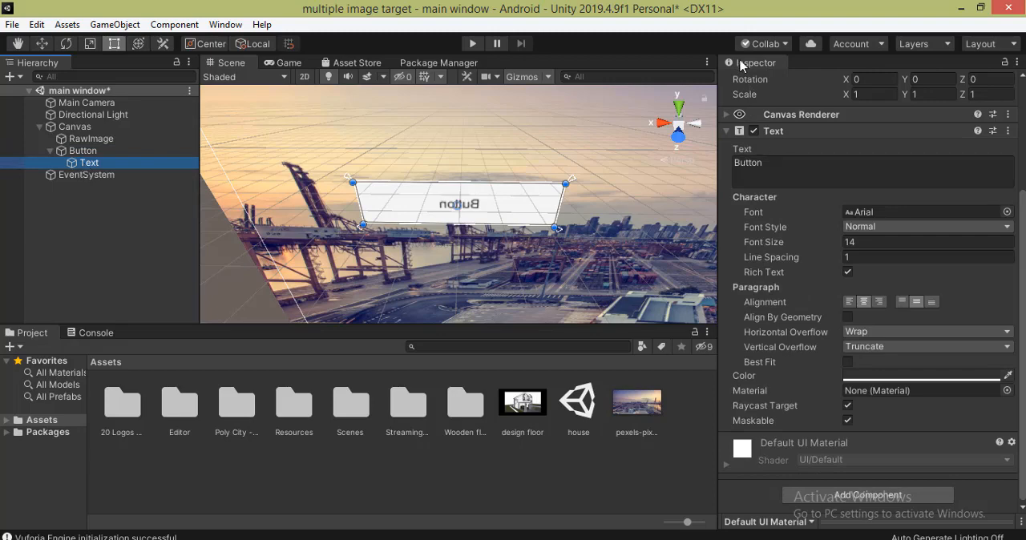
left_click(768, 162)
left_click_drag(767, 163, 730, 173)
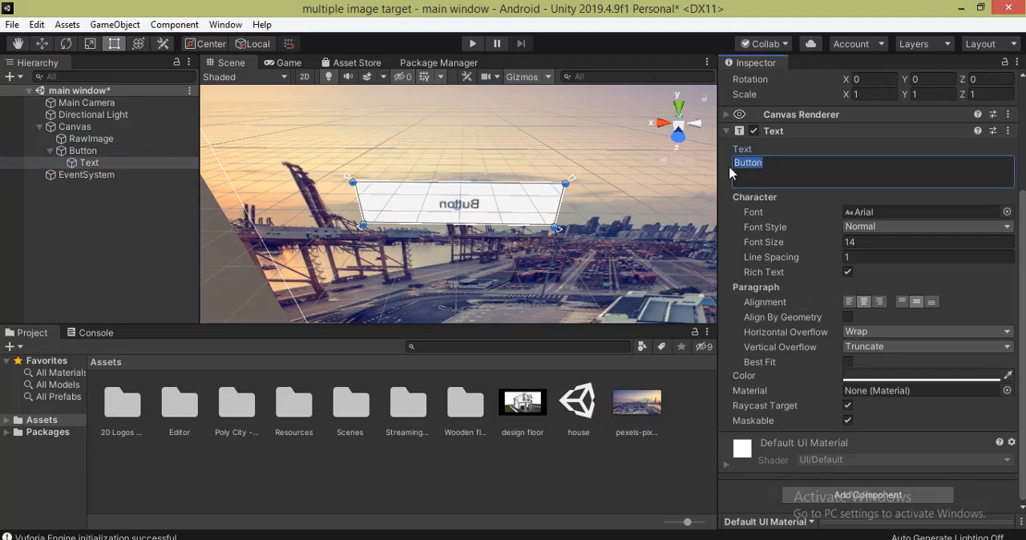
type("floor plane")
- Correct the label to "floor plan" at font size 47 and enlarge the button to about 242 by 52
left_click(846, 243)
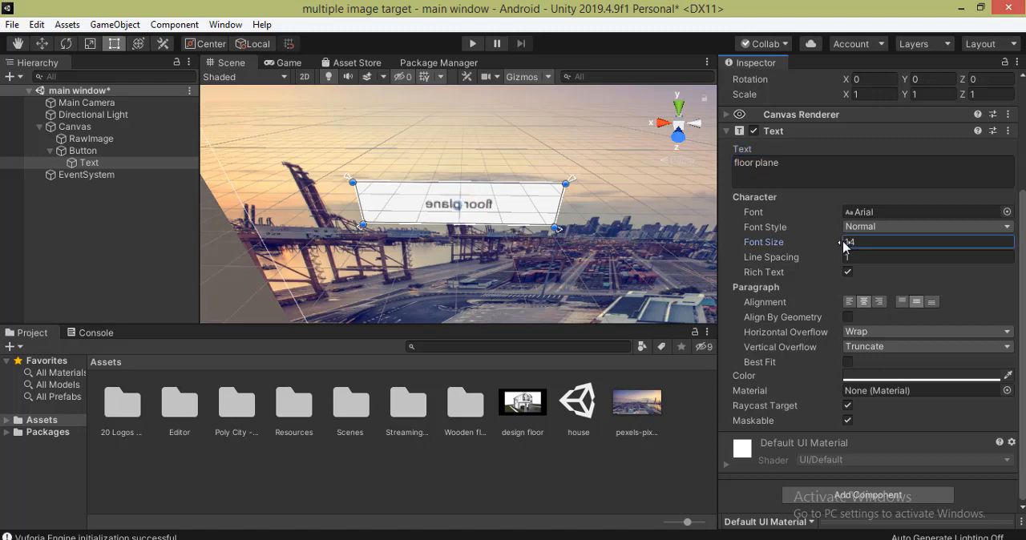
type("38")
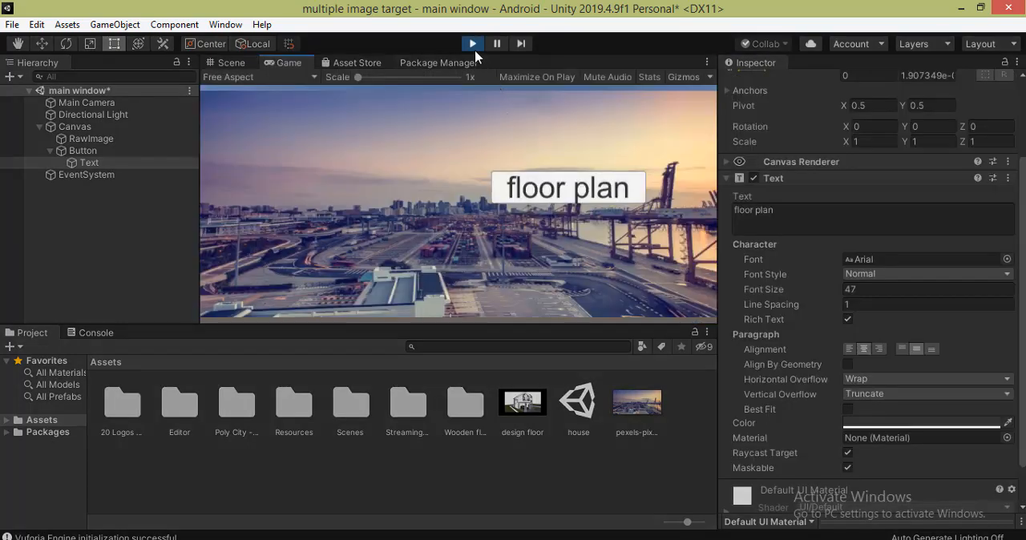
left_click(473, 44)
- Set the floor plan button's Highlighted Color to a bright, fully saturated red
left_click(85, 152)
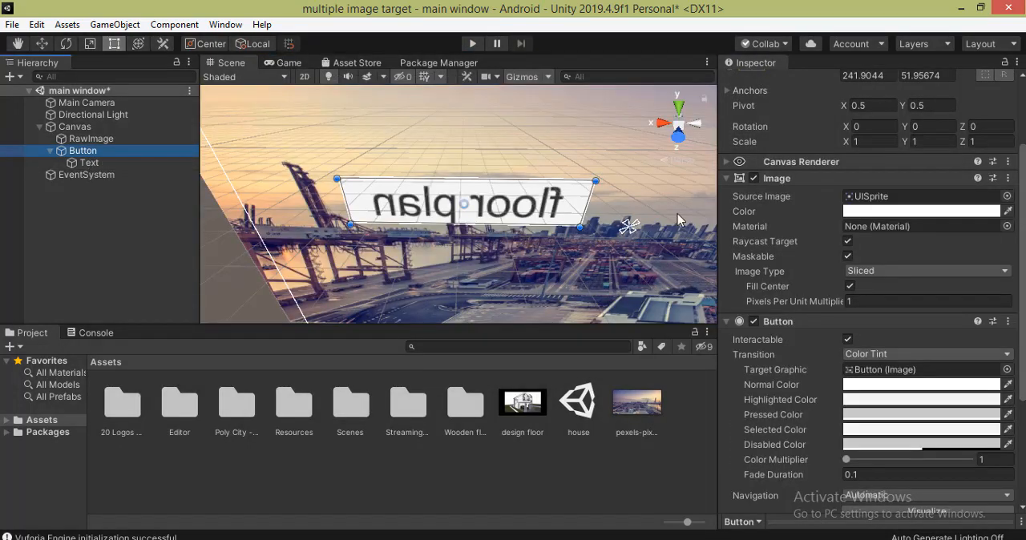
scroll(882, 281, "down", 4)
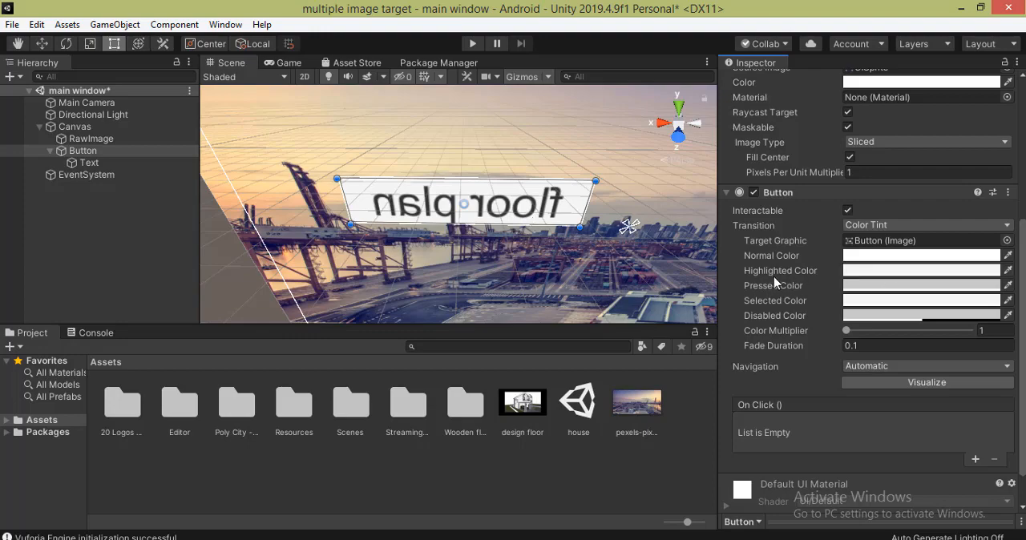
left_click(881, 275)
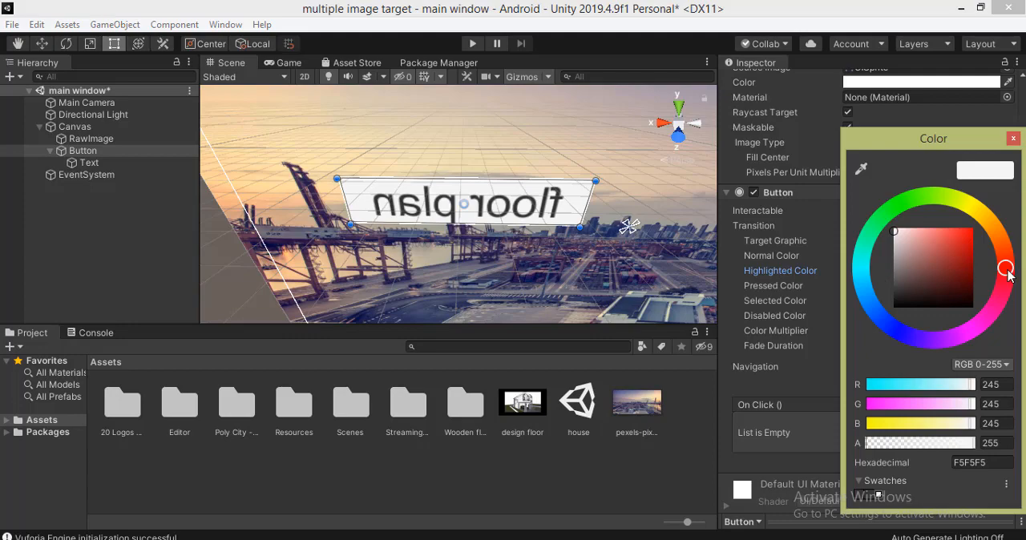
mouse_move(1009, 275)
left_mouse_down()
mouse_move(1001, 255)
mouse_move(1013, 272)
left_mouse_up()
left_click_drag(964, 243, 971, 230)
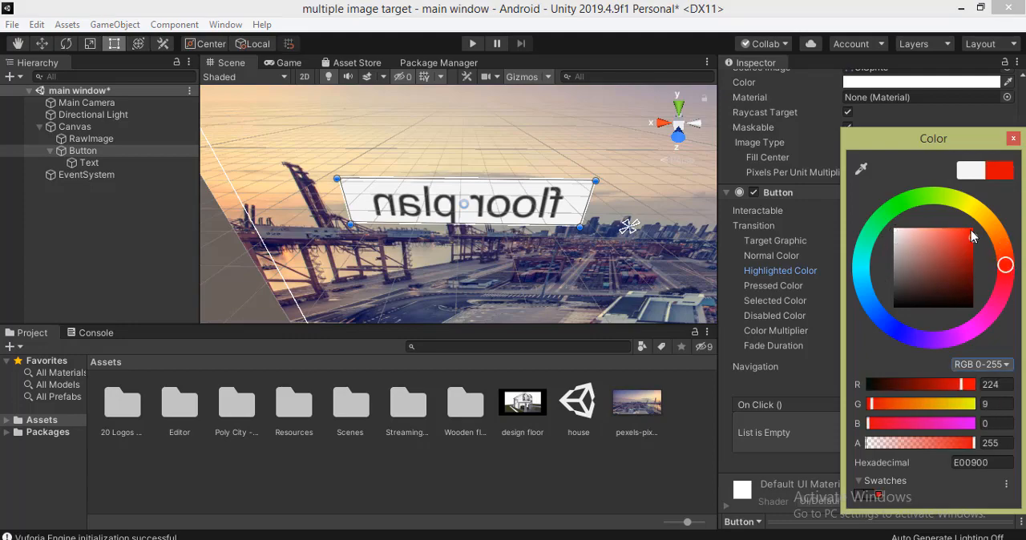
left_click(832, 213)
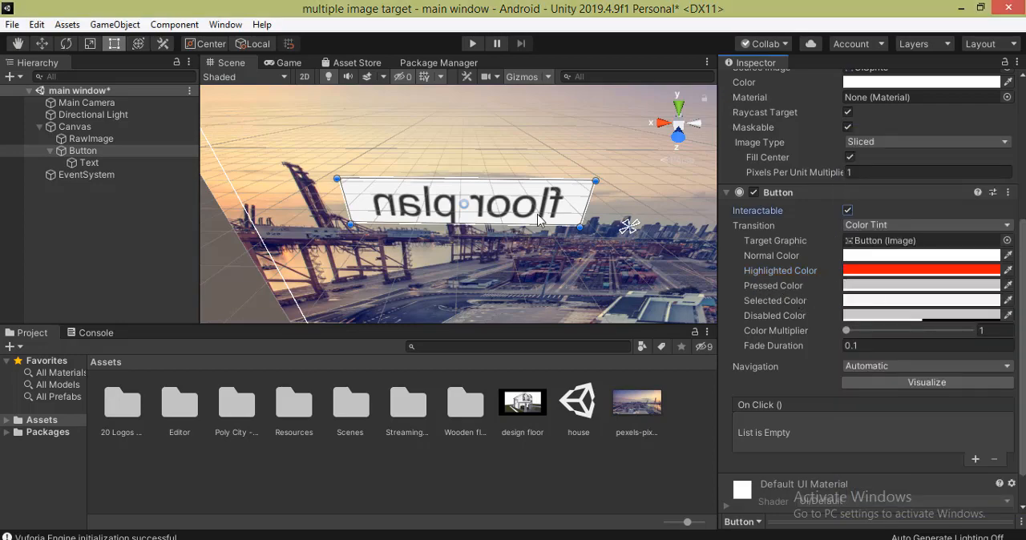
- Set the floor plan button's Pressed Color to a bright, saturated green
left_click(853, 287)
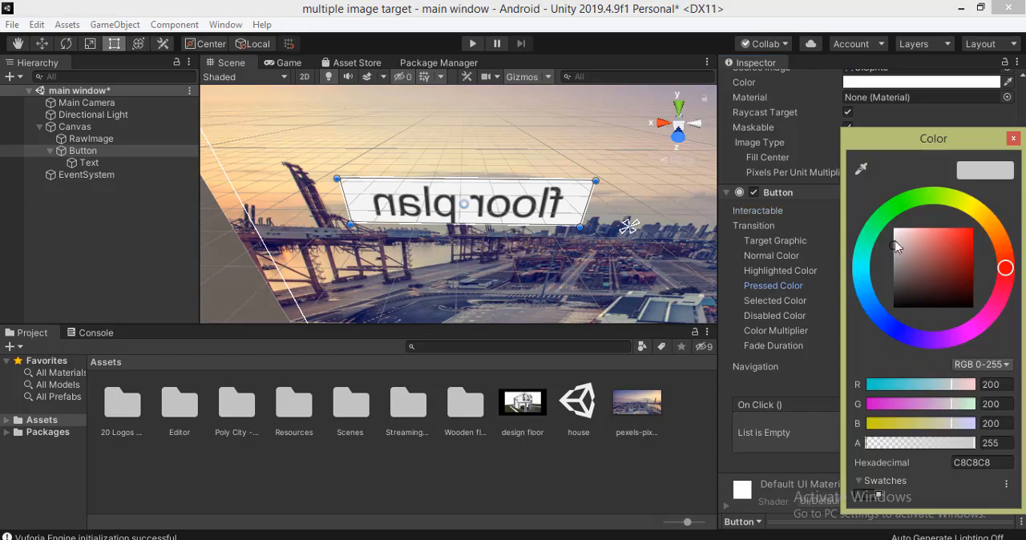
left_click_drag(887, 211, 897, 205)
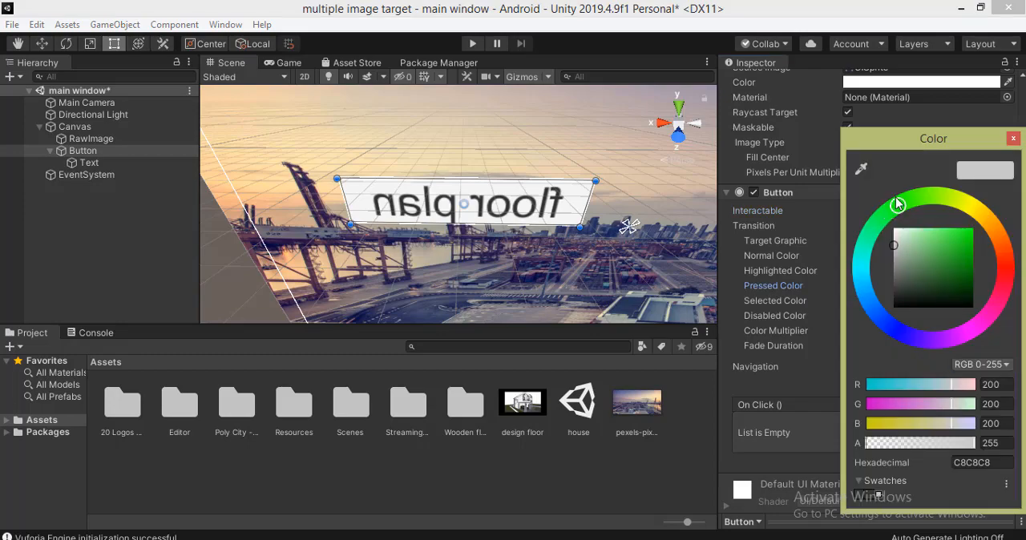
left_click(972, 233)
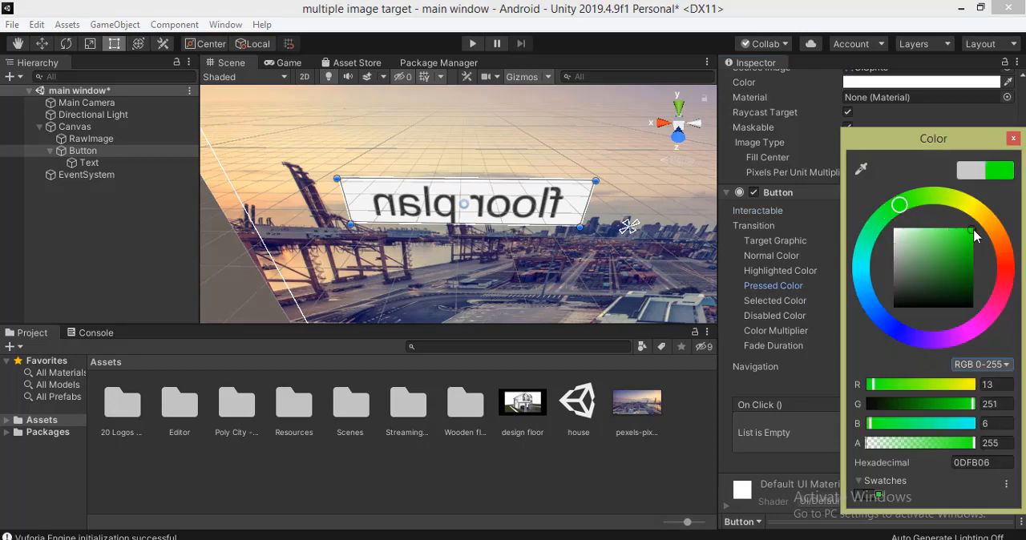
left_click(845, 294)
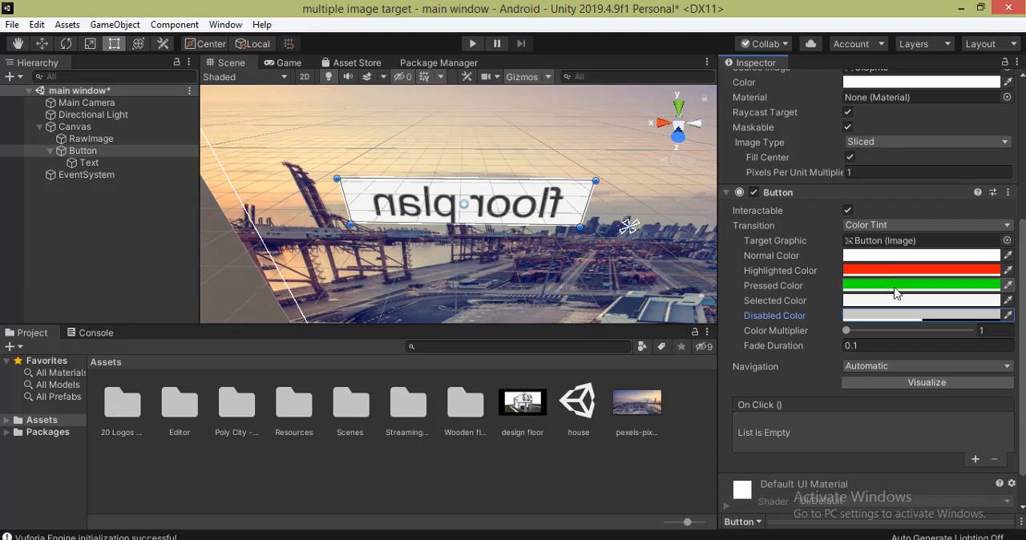
- Test the floor plan button's highlight and pressed colors in play mode, then stop playing
left_click(472, 44)
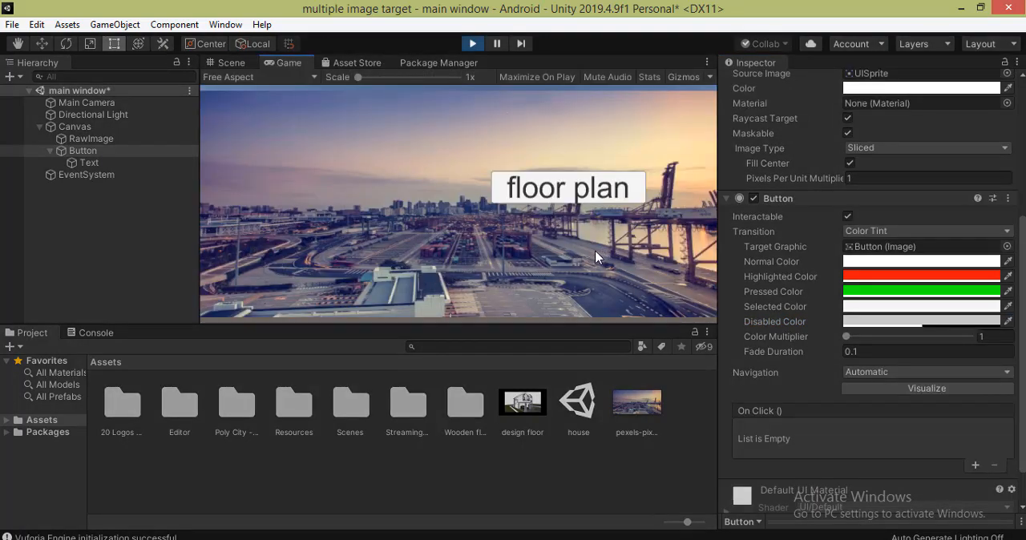
left_click(566, 190)
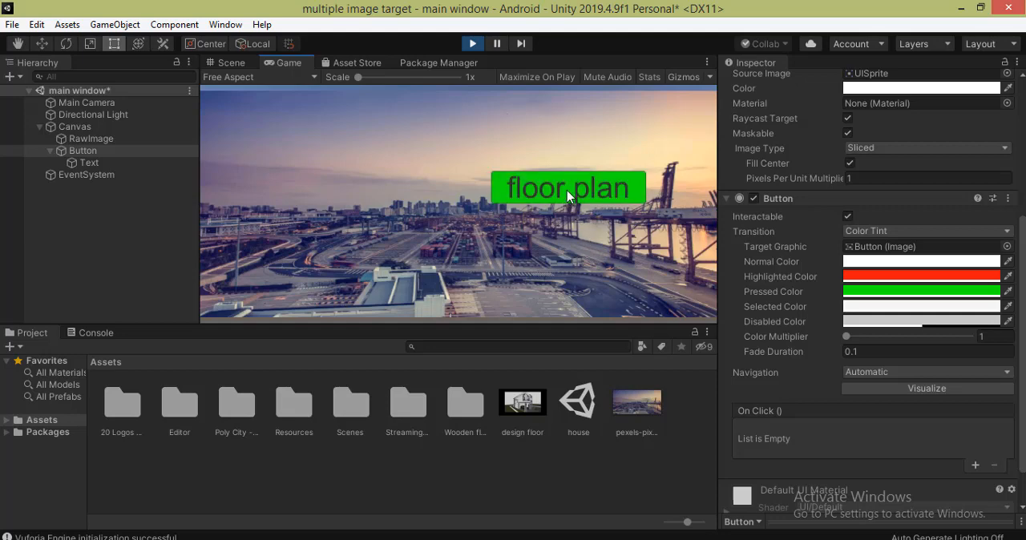
left_click(567, 190)
left_click(567, 190)
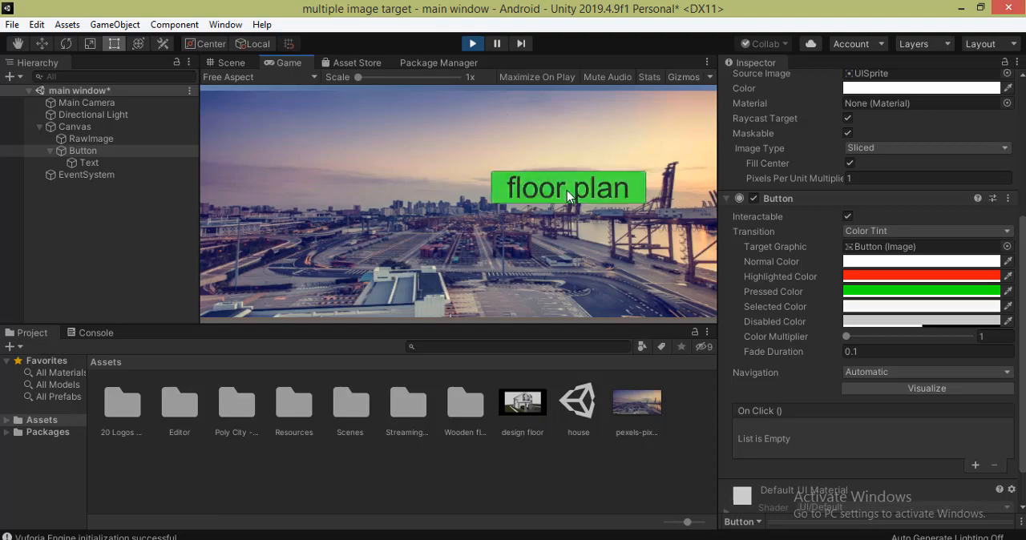
left_click(566, 190)
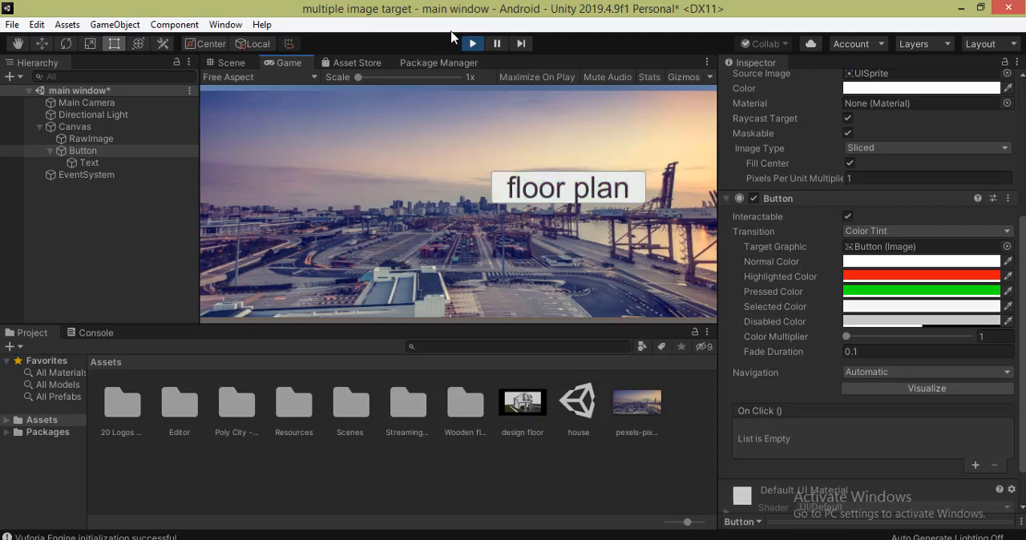
left_click(473, 44)
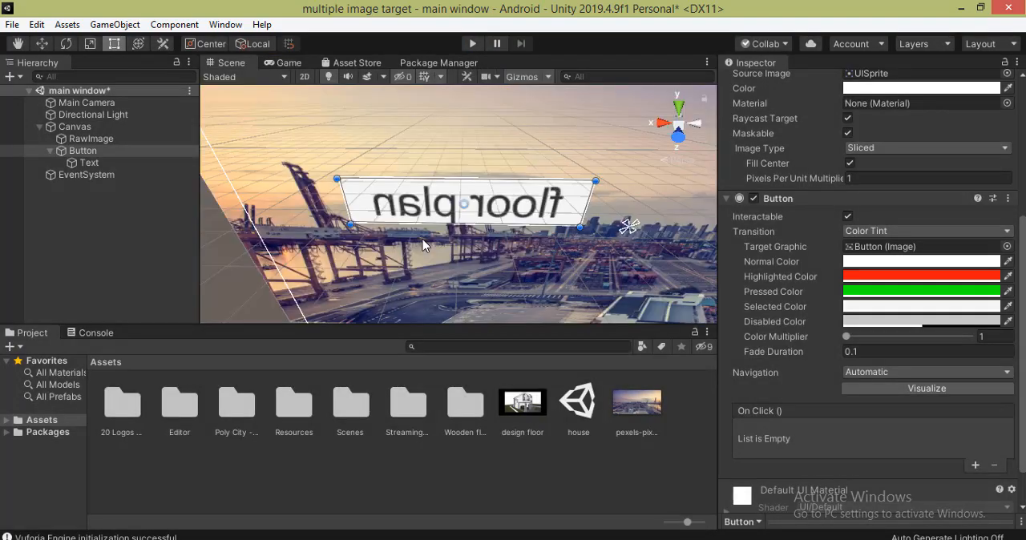
- Make a copy of the floor plan button and parent it to the Canvas, directly below the original
left_click(72, 152)
right_click(72, 153)
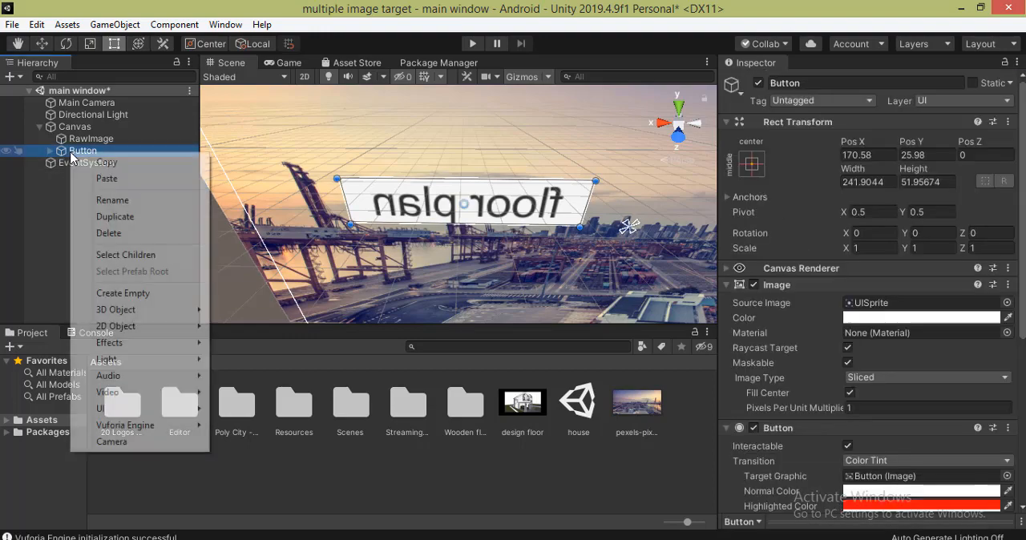
left_click(129, 166)
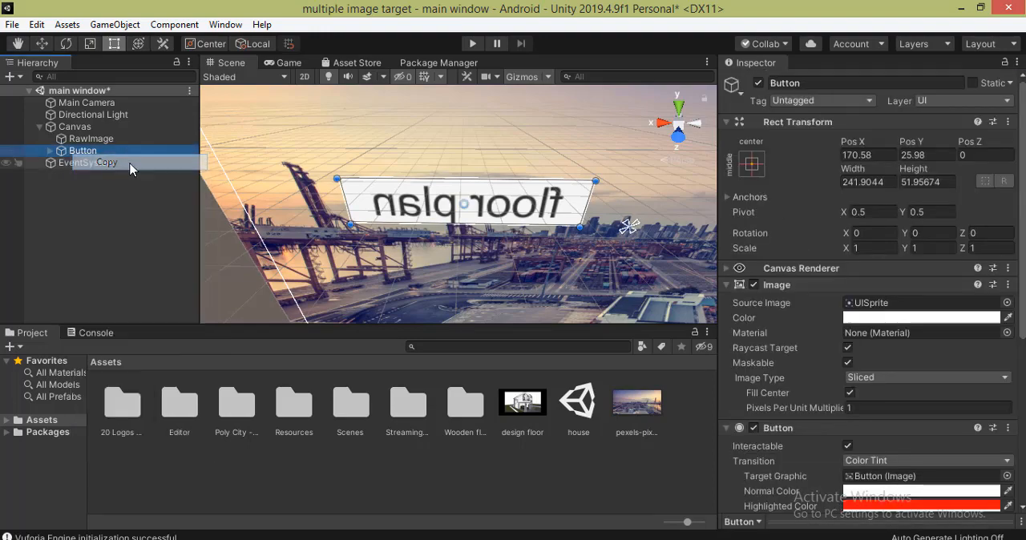
right_click(128, 168)
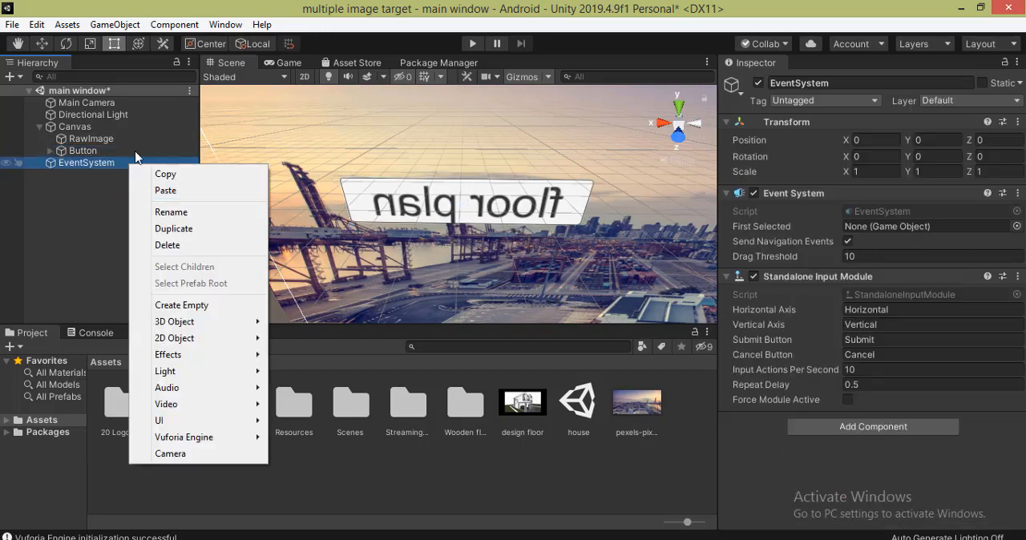
left_click(167, 192)
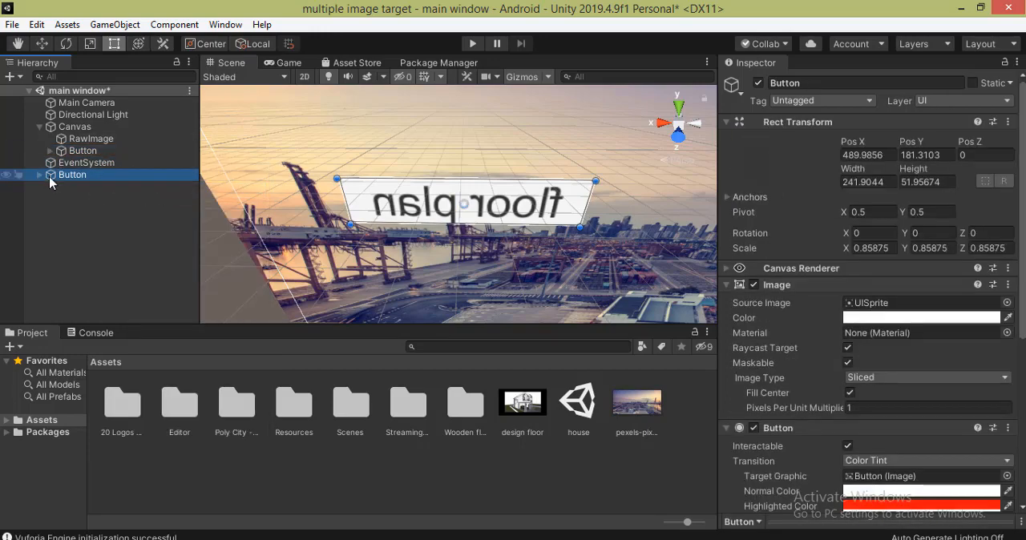
left_click_drag(51, 175, 55, 157)
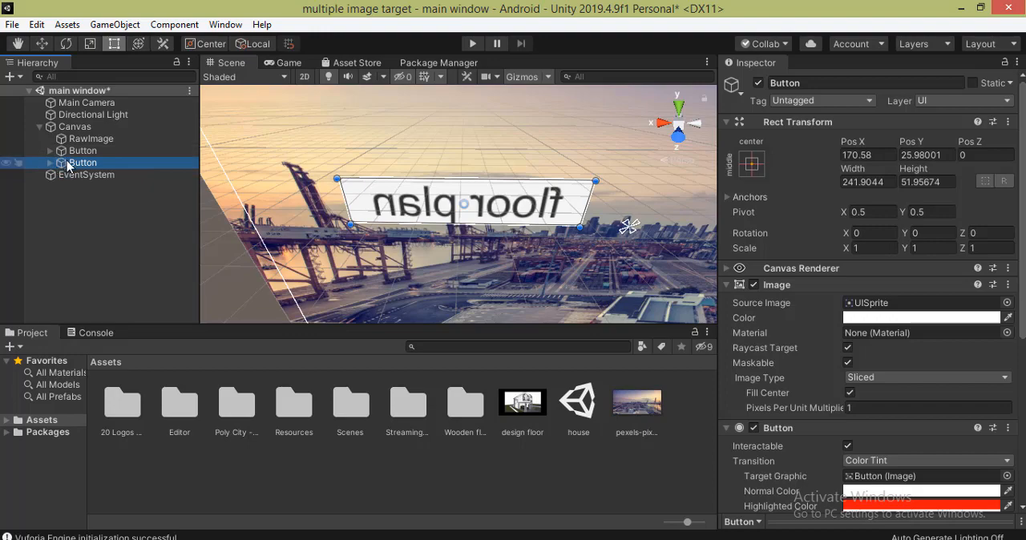
- Rename the copied button as "contact and location" and move it to the opposite side of the picture, to Pos X about -279
right_click(75, 162)
left_click(122, 210)
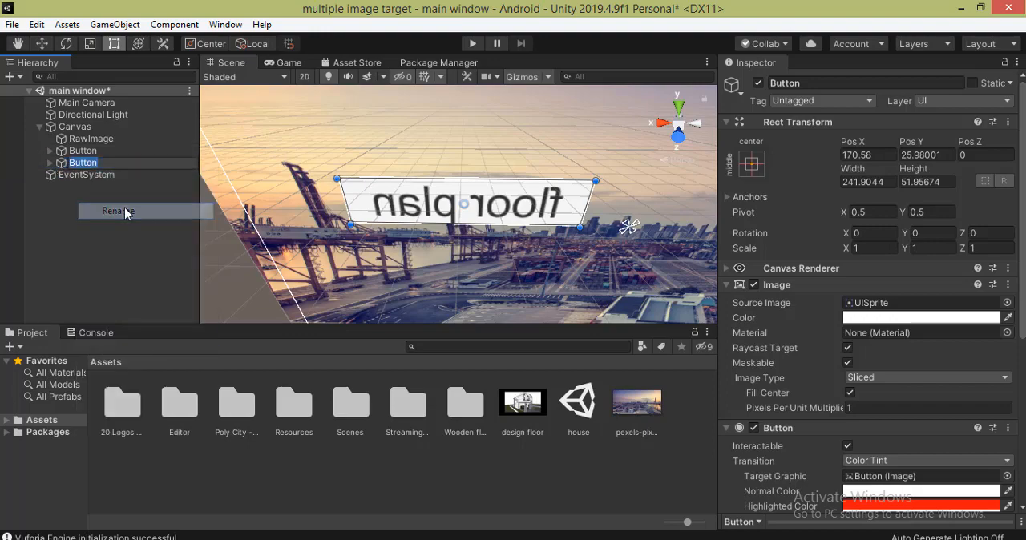
type("contact an")
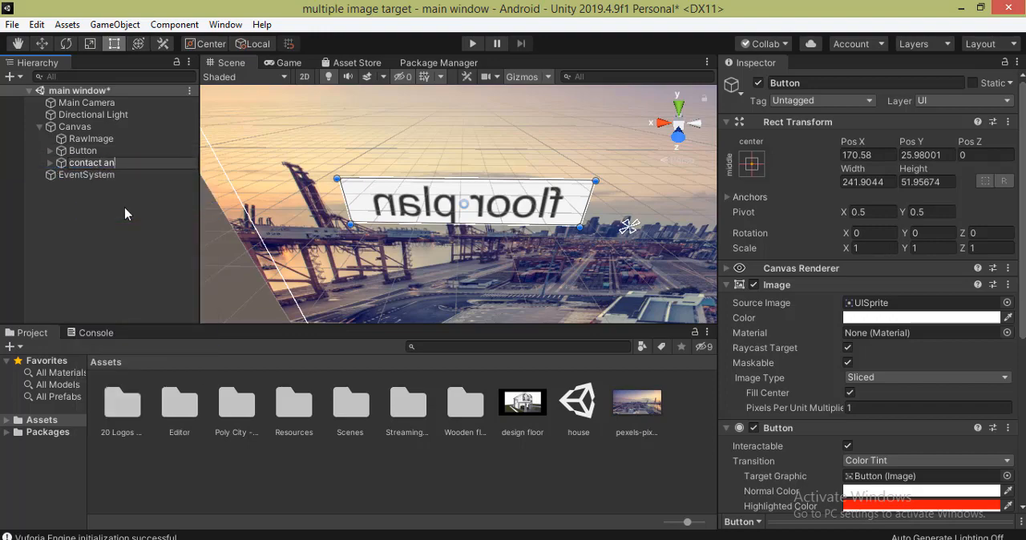
type("d location")
key("Return")
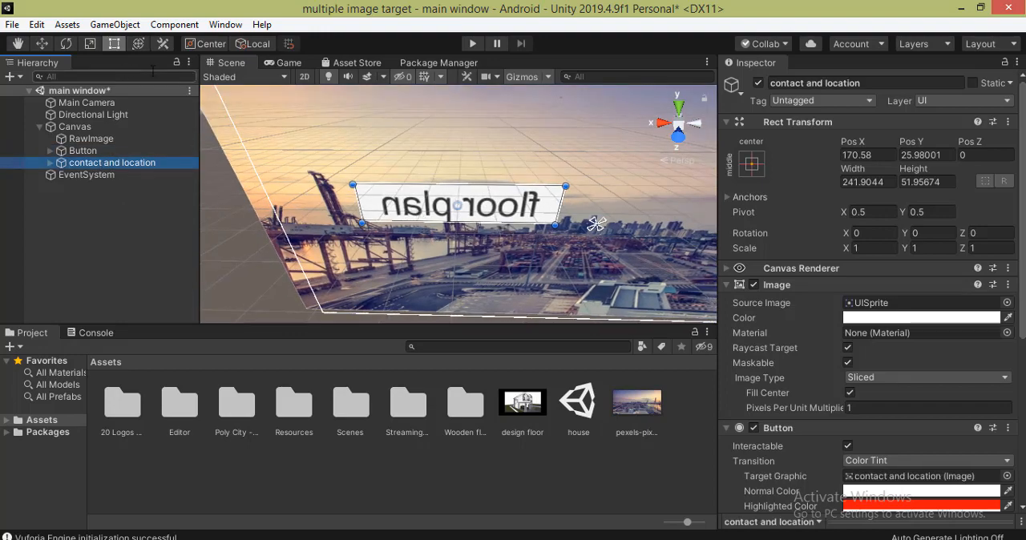
left_click(473, 211)
left_click_drag(473, 210, 724, 199)
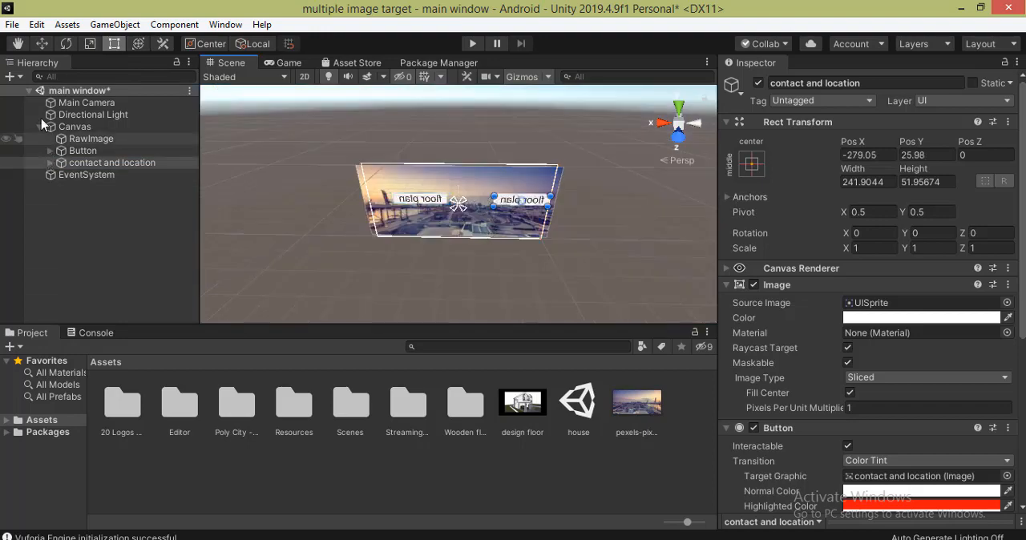
- Change the label text of the contact and location button to "contact"
left_click(50, 164)
left_click(86, 175)
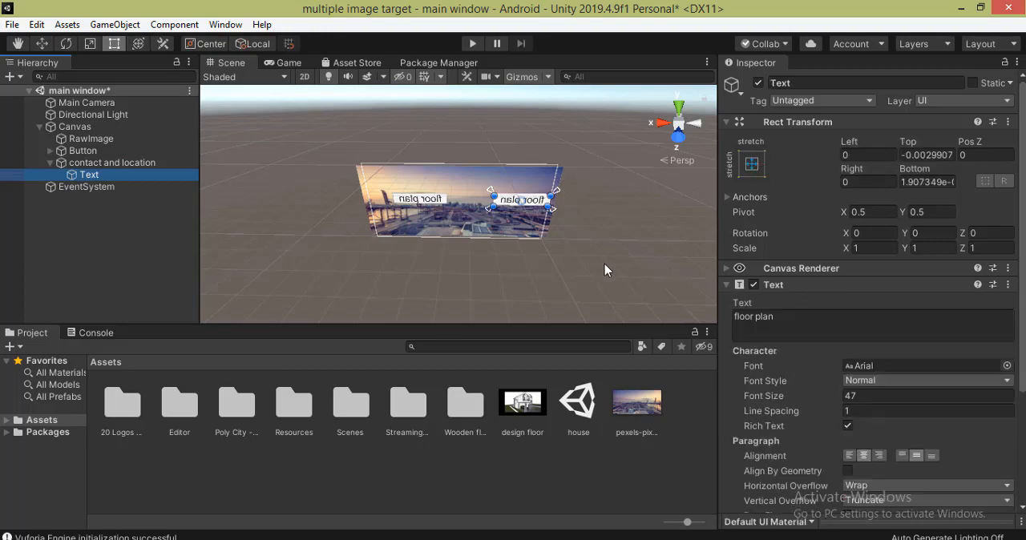
left_click_drag(778, 317, 724, 315)
type("contact")
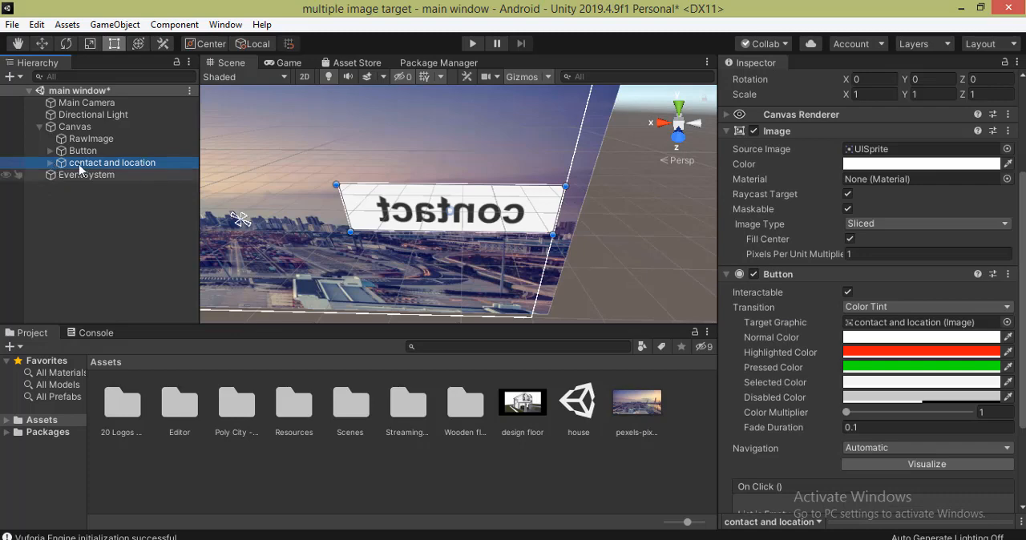
- Duplicate the contact and location button and rename the copy as "close app"
key("ctrl+d")
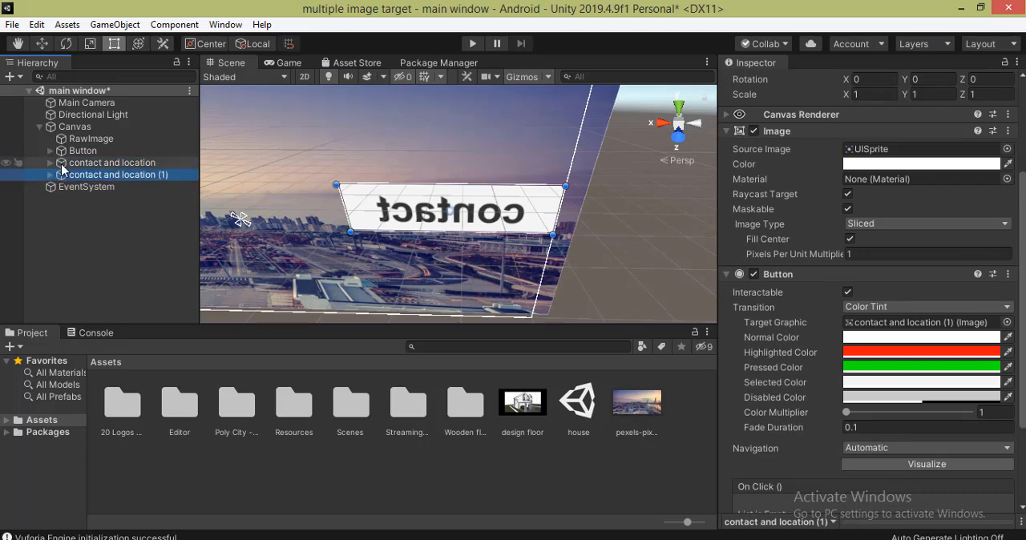
right_click(109, 182)
left_click(145, 226)
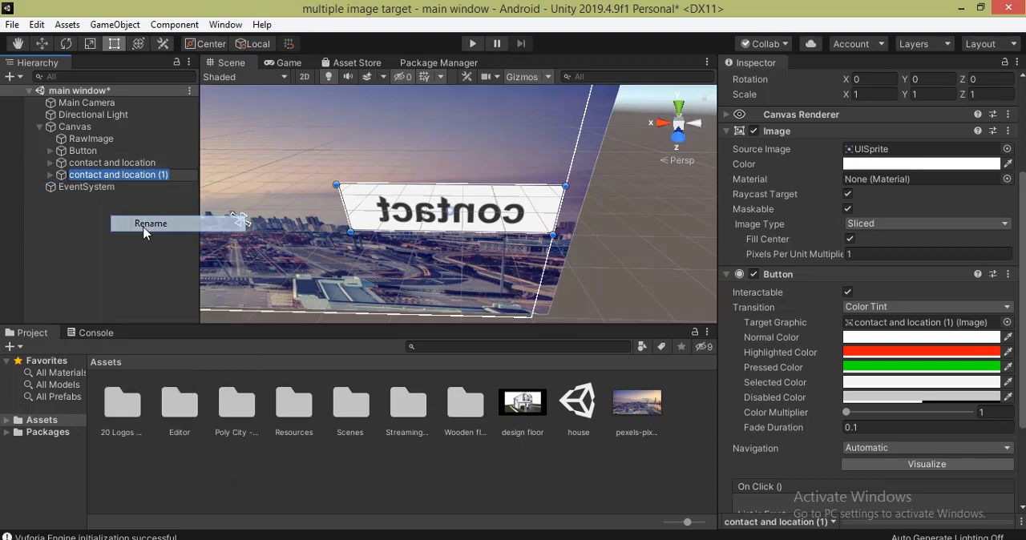
type("close app")
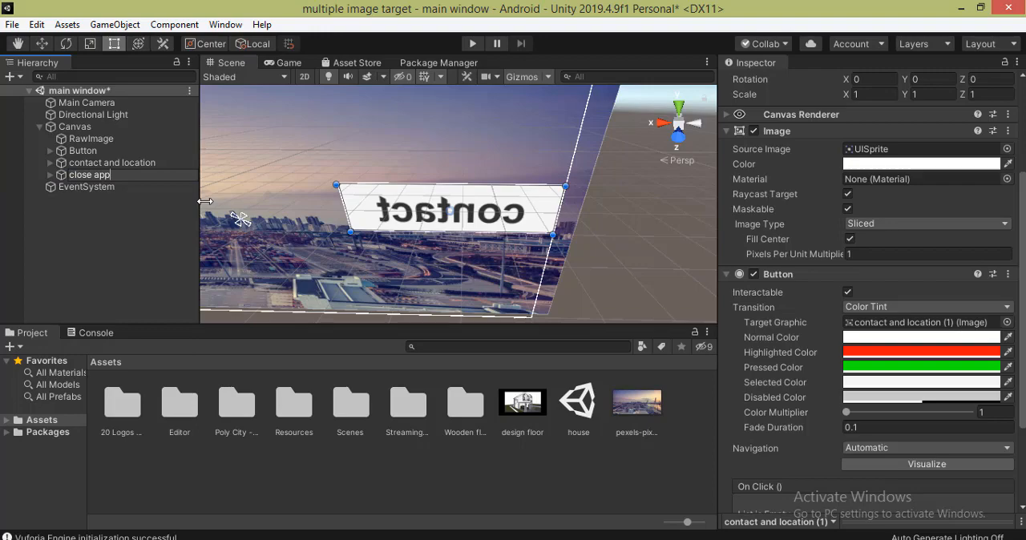
- Move the close app button into the canvas's lower right corner, to Pos X about -130 and Pos Y about 33
left_click(138, 178)
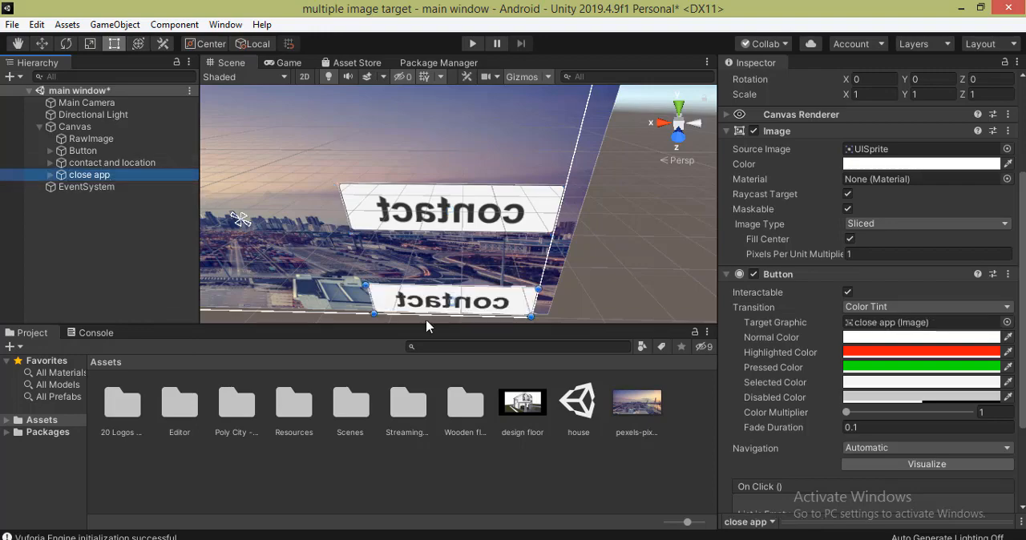
left_click(431, 298)
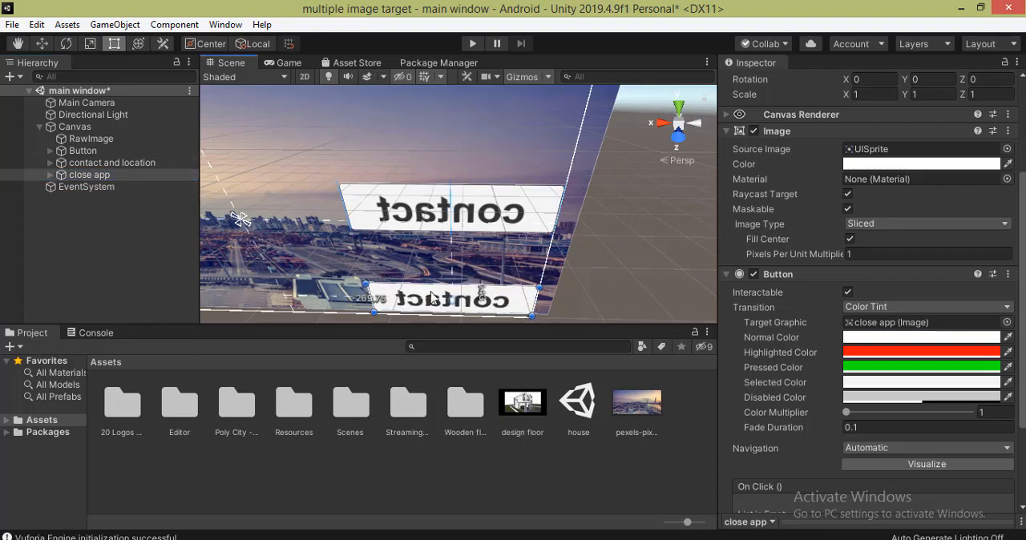
double_click(136, 177)
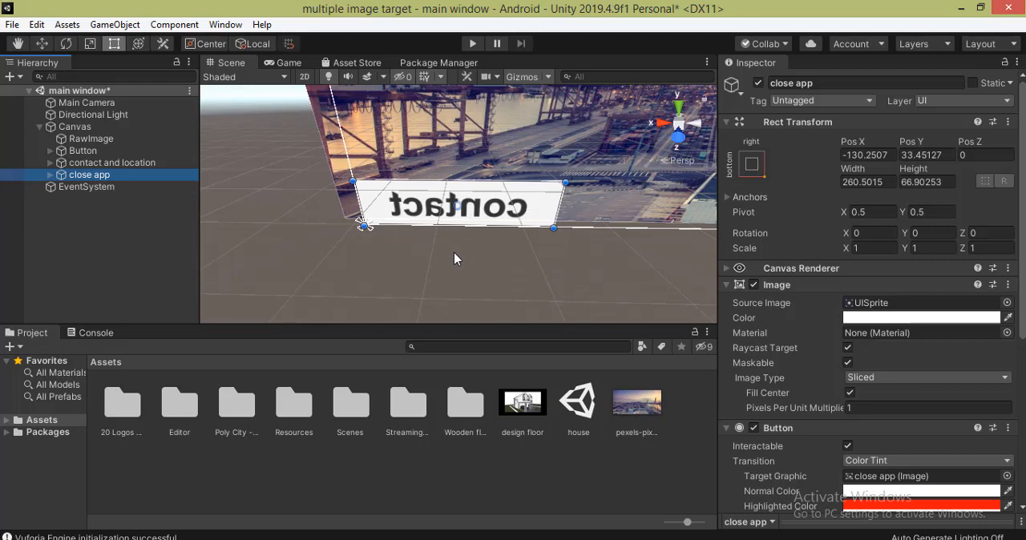
- Delete the close app button's text label and add the close-button-png-30218 picture to the project's Assets
left_click(49, 174)
left_click(75, 186)
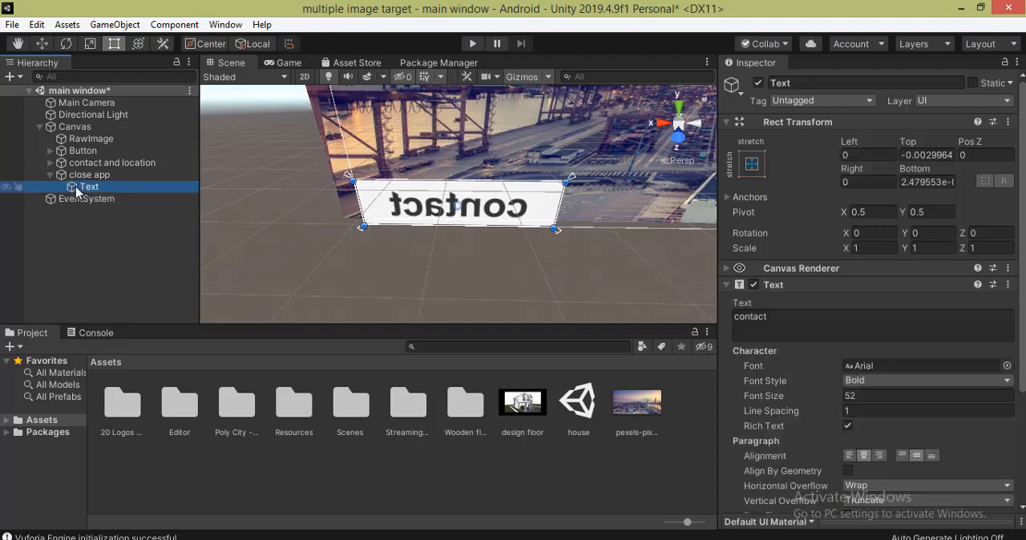
key("Delete")
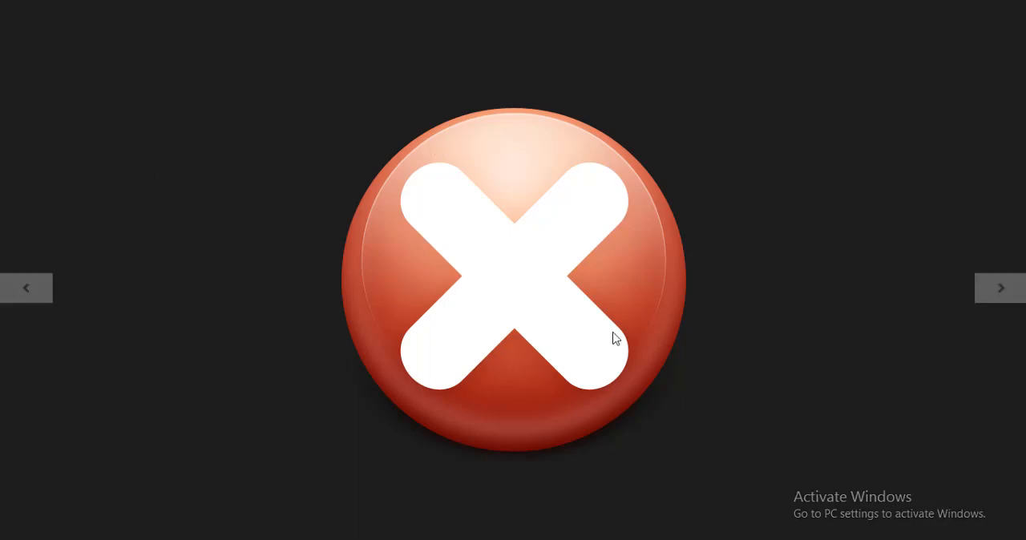
left_click(1, 3)
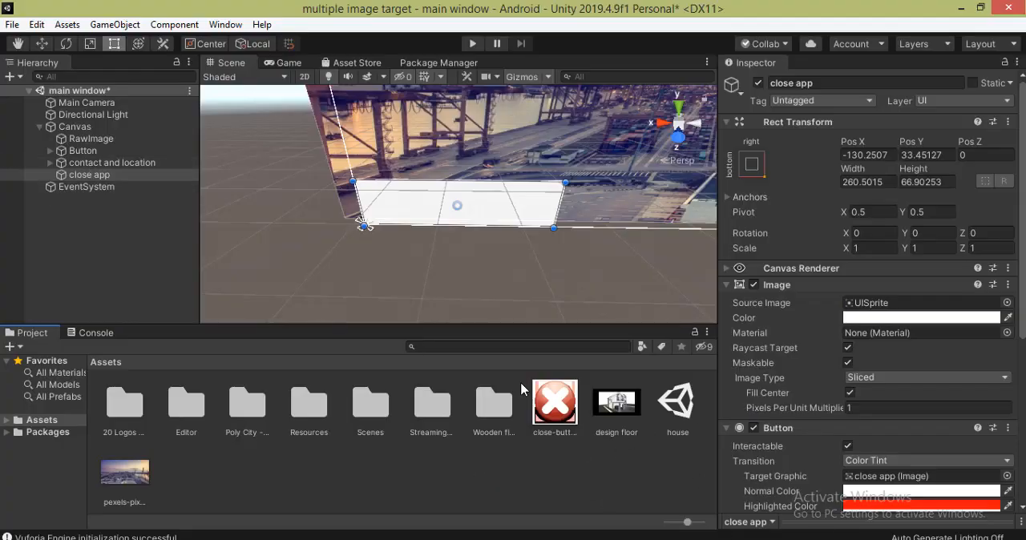
- Convert the close-button-png-30218 texture to Sprite (2D and UI) and assign it as the close app button's source image
left_click(561, 409)
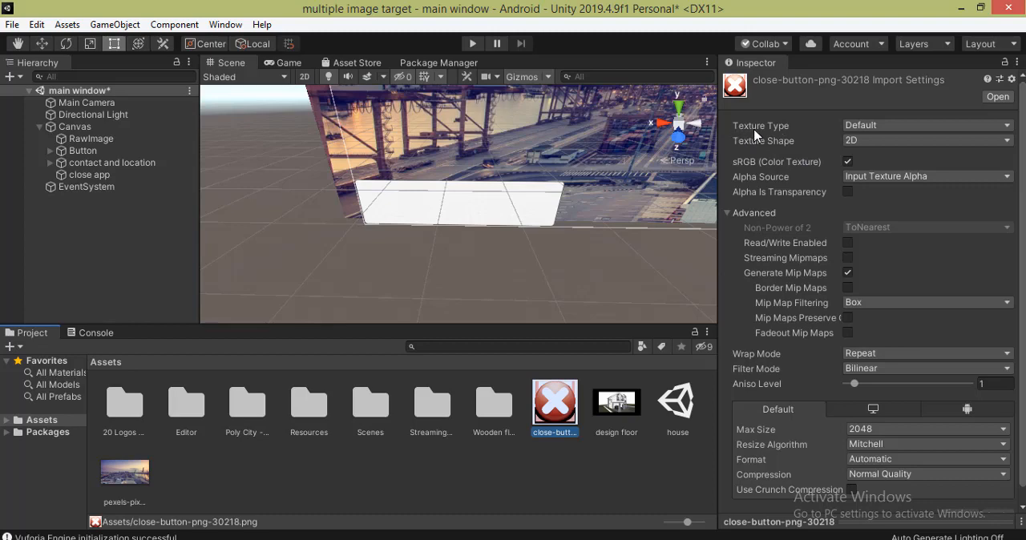
left_click(872, 126)
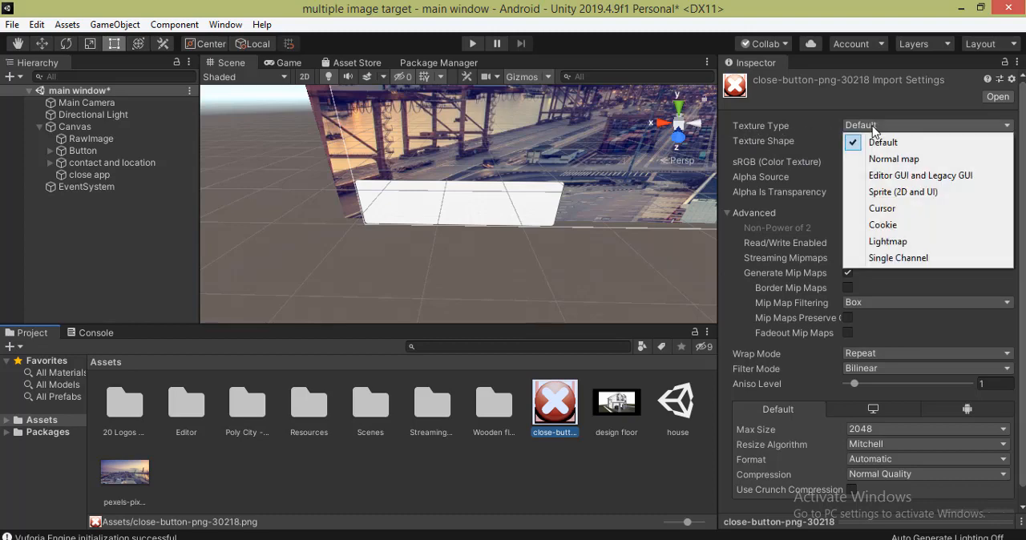
left_click(894, 199)
scroll(994, 449, "down", 1)
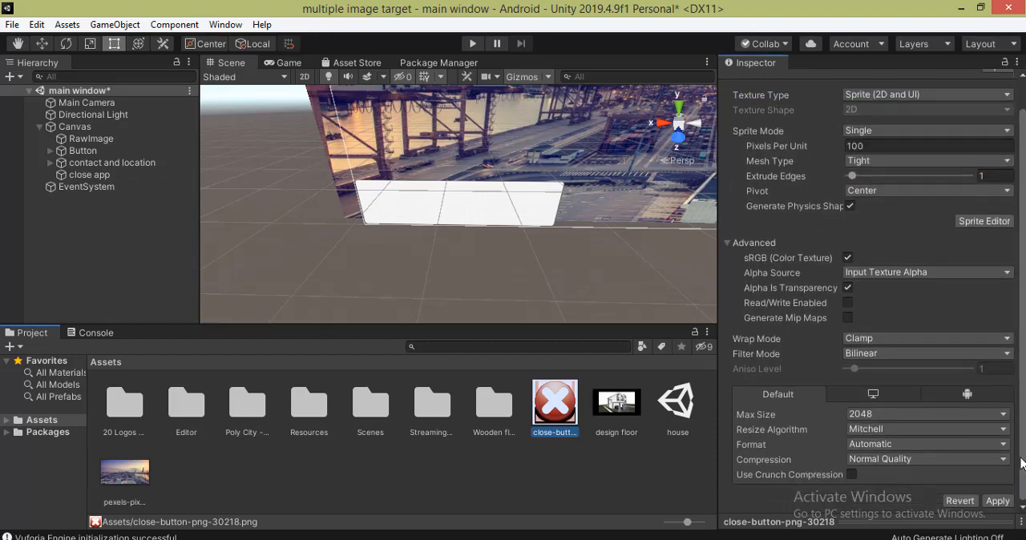
left_click(999, 501)
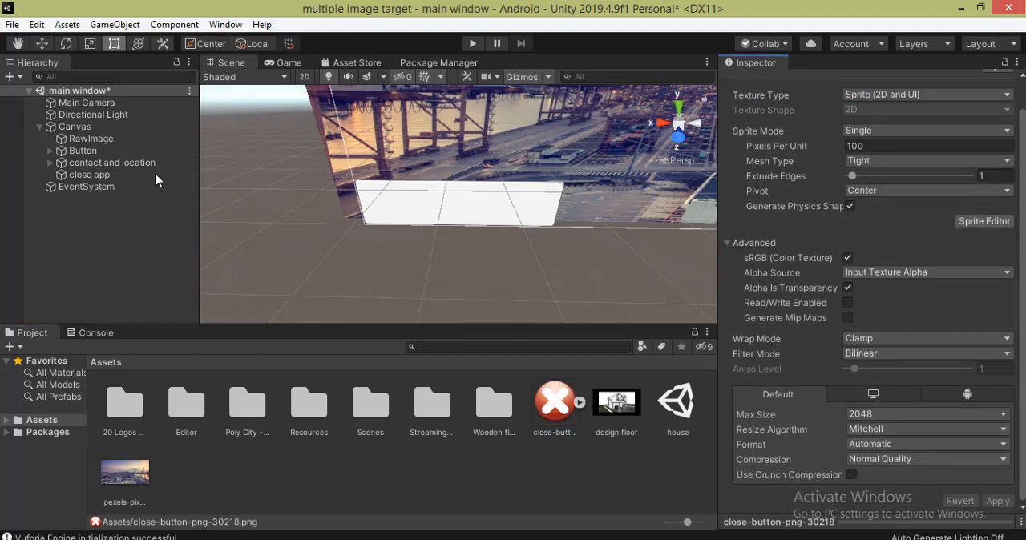
left_click(101, 179)
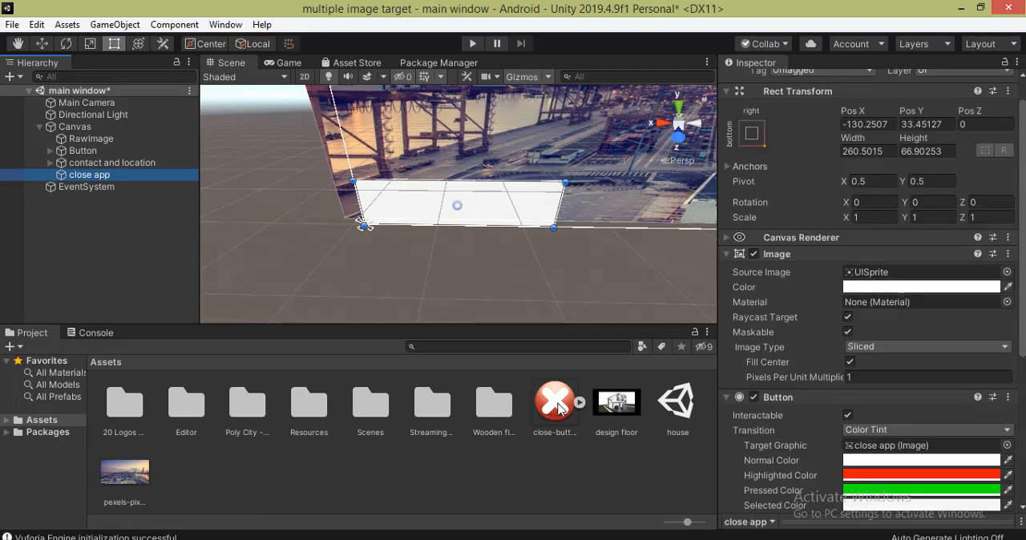
left_click_drag(560, 407, 900, 274)
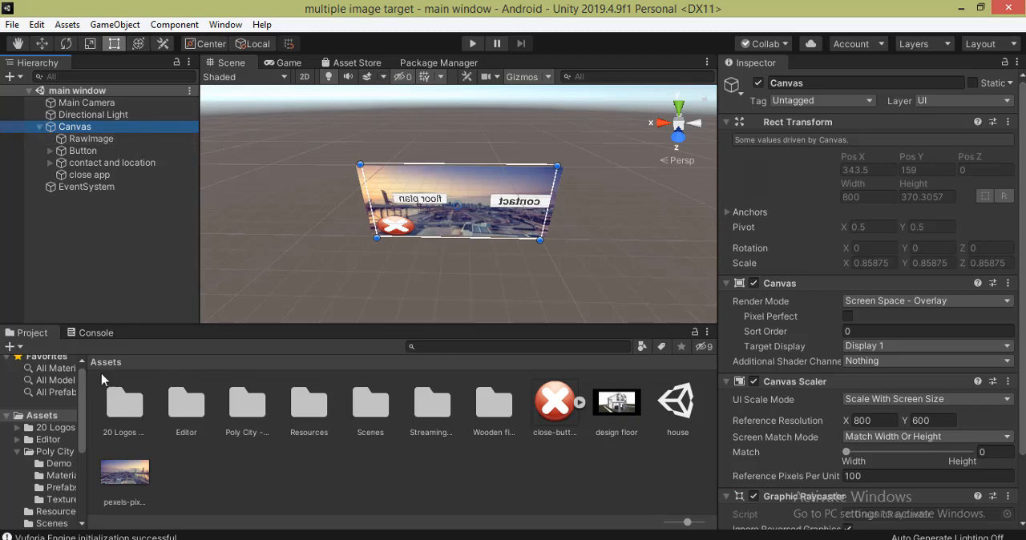
- Create a new scene named "contact" in the Scenes folder and open it
double_click(358, 415)
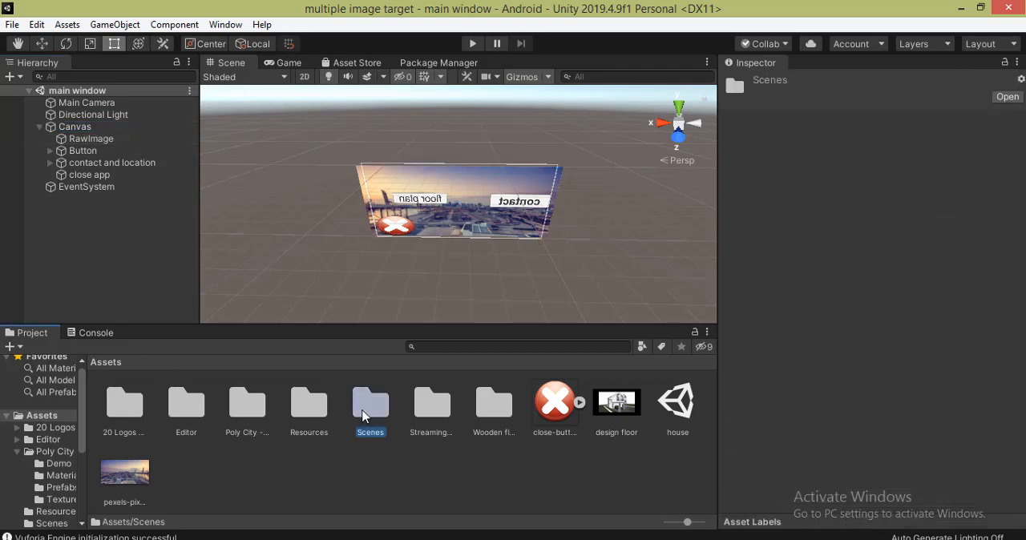
right_click(348, 465)
mouse_move(479, 94)
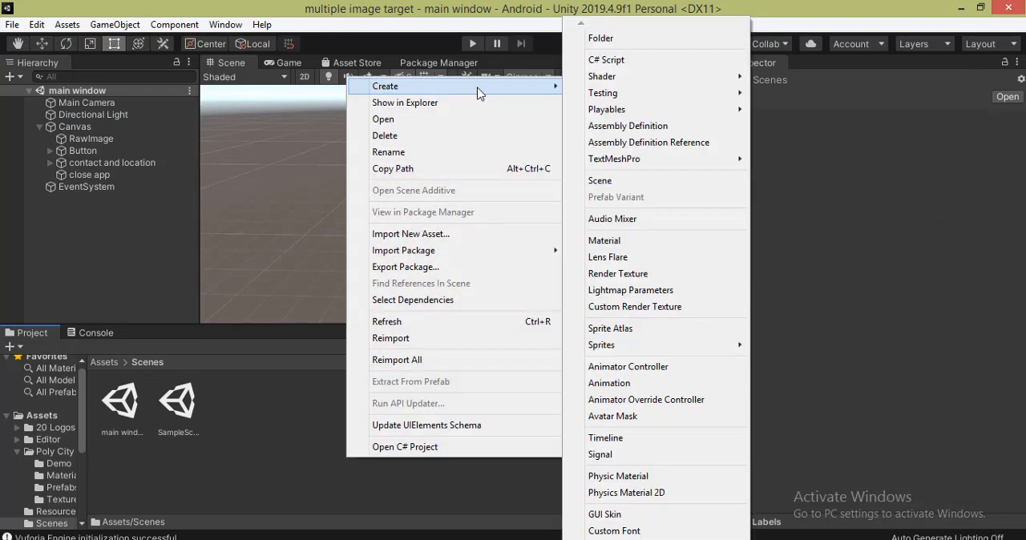
left_click(662, 182)
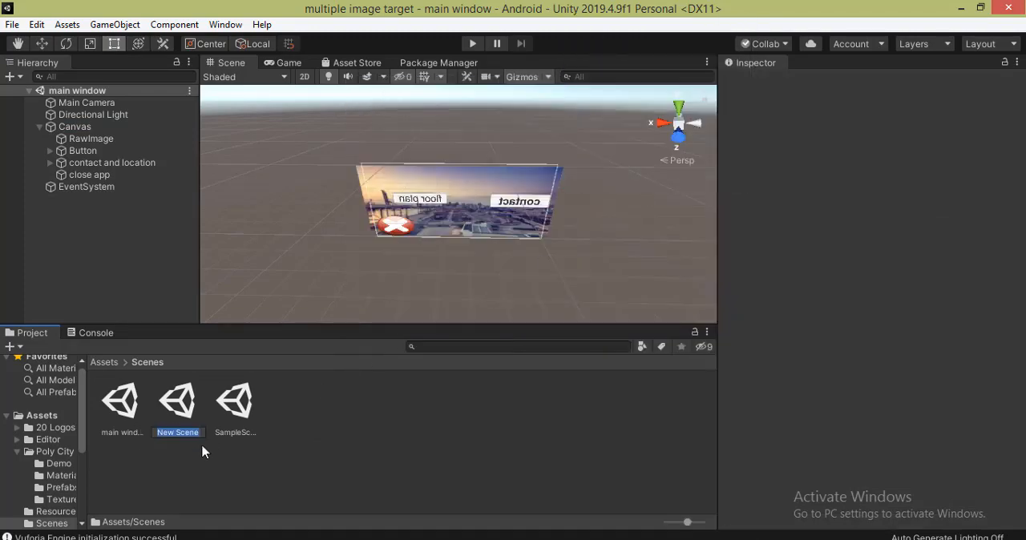
type("contact")
key("Return")
double_click(128, 409)
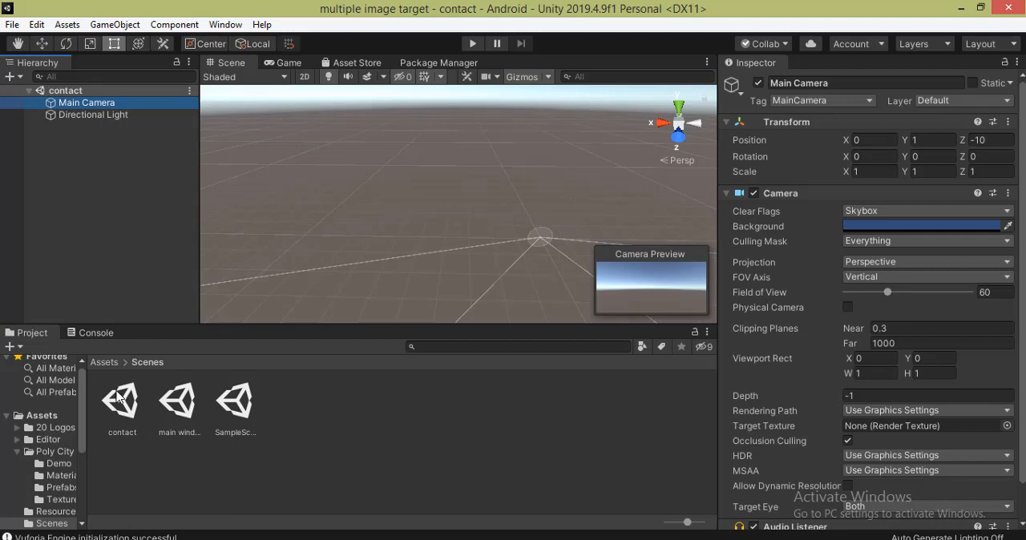
left_click(128, 413)
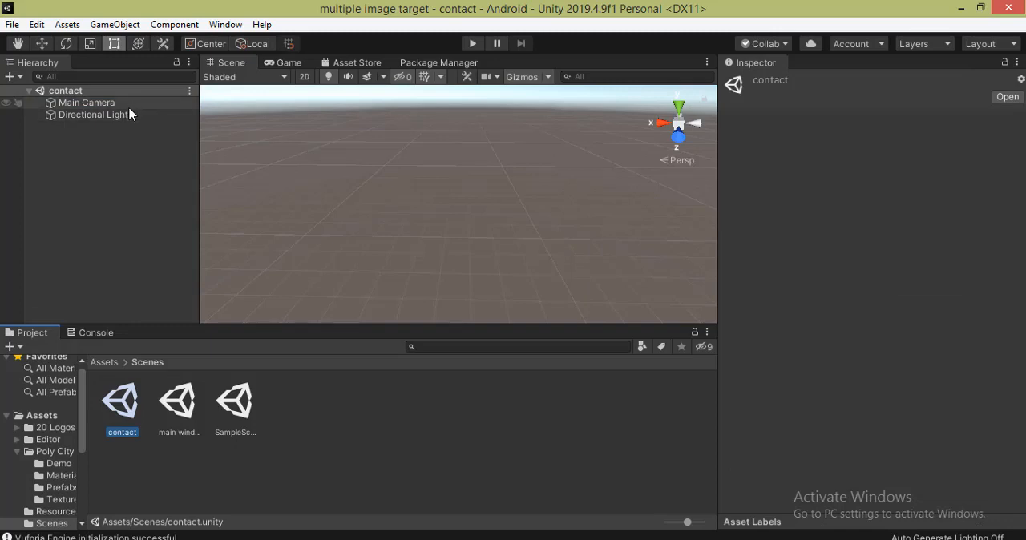
- Replace the contact scene's Main Camera with a Vuforia Engine AR Camera
left_click(105, 103)
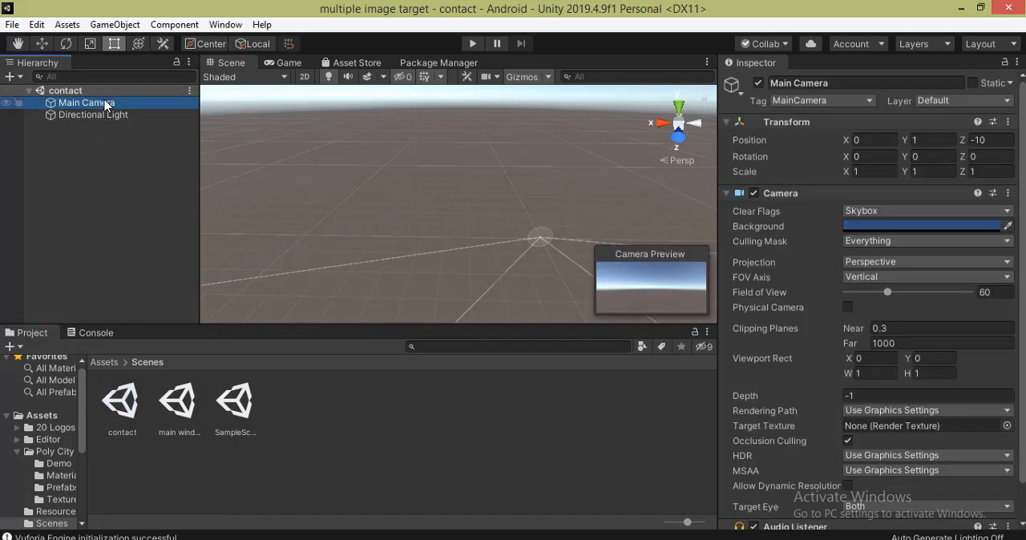
key("Delete")
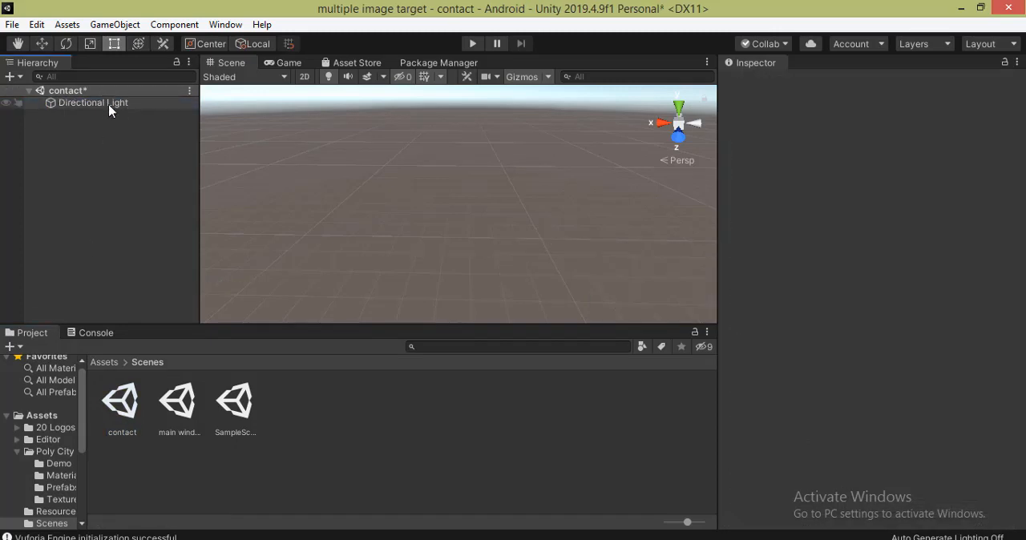
left_click(11, 77)
mouse_move(83, 245)
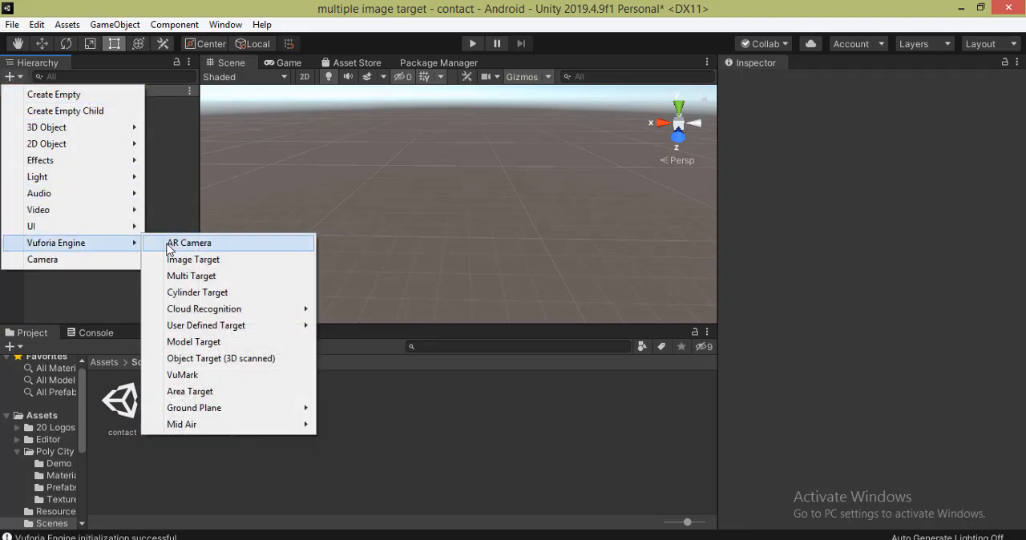
left_click(177, 245)
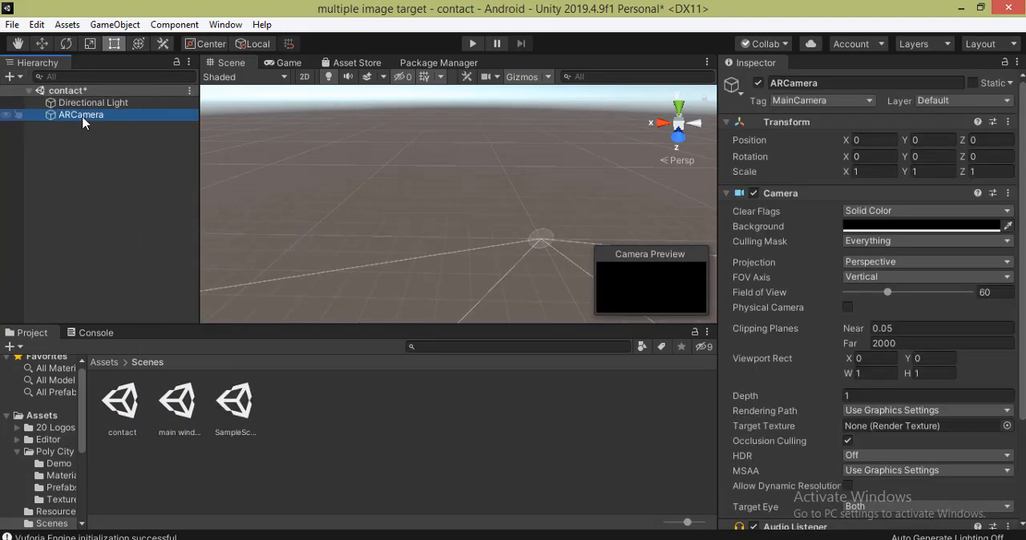
left_click(82, 114)
left_click(117, 134)
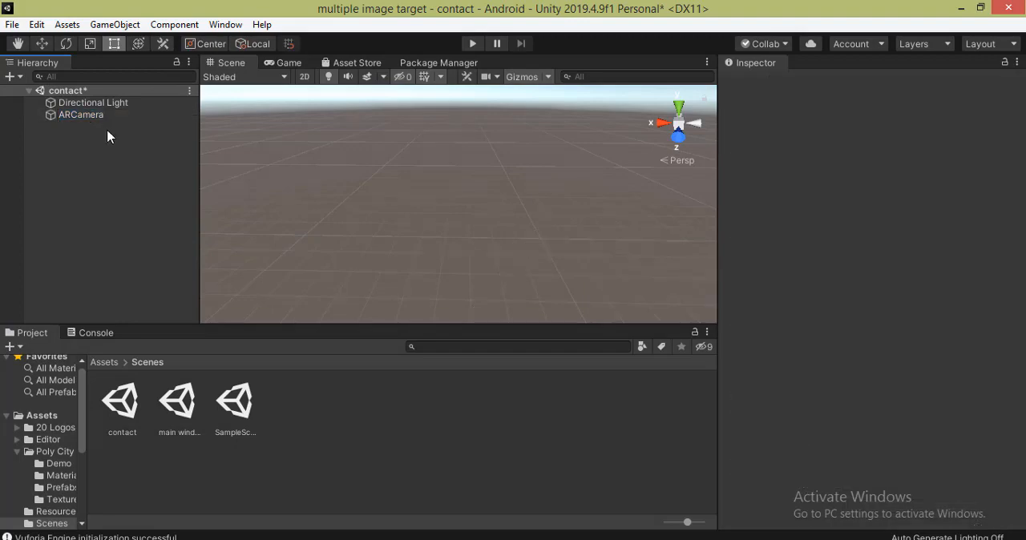
- Add a Vuforia Image Target as a child of the ARCamera
left_click(80, 121)
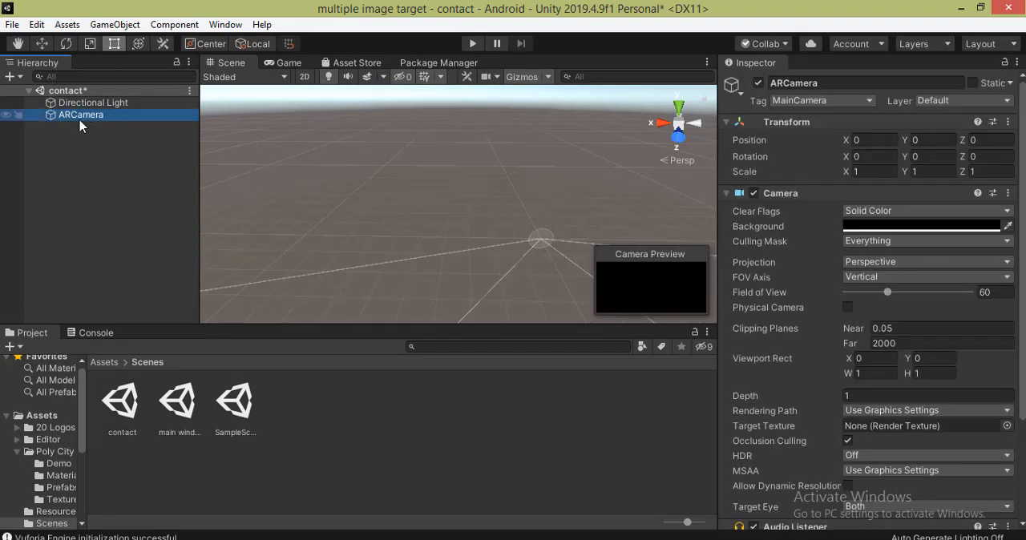
right_click(79, 125)
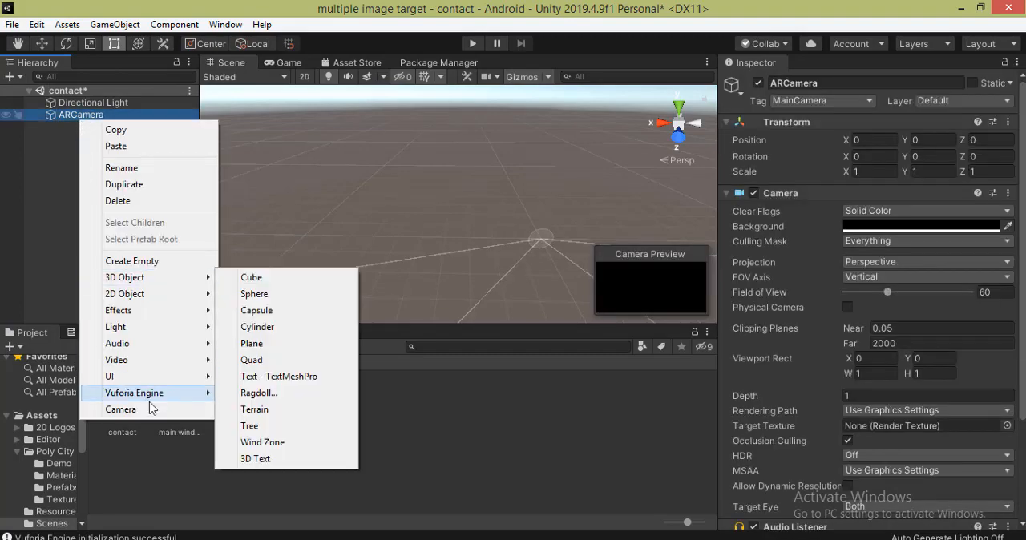
mouse_move(154, 399)
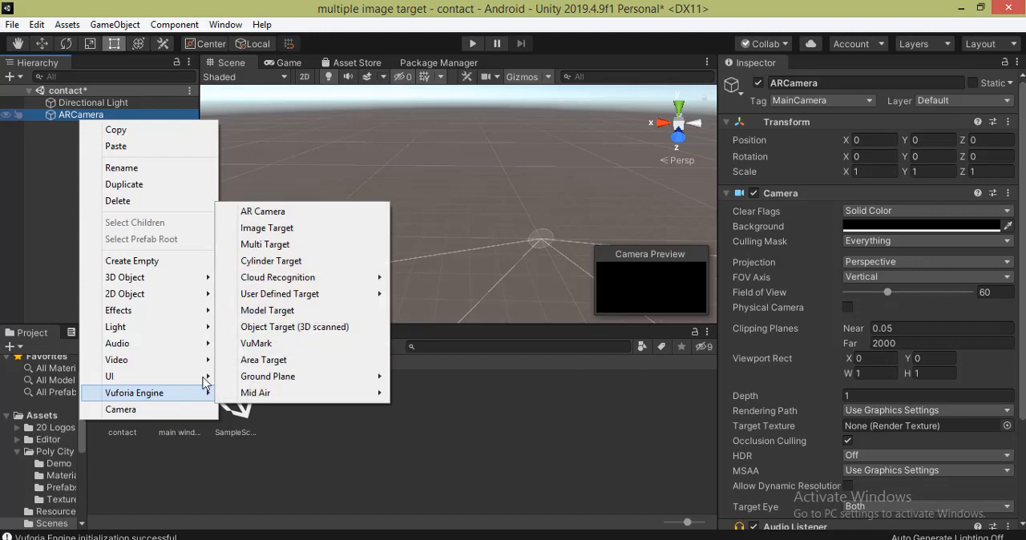
left_click(269, 229)
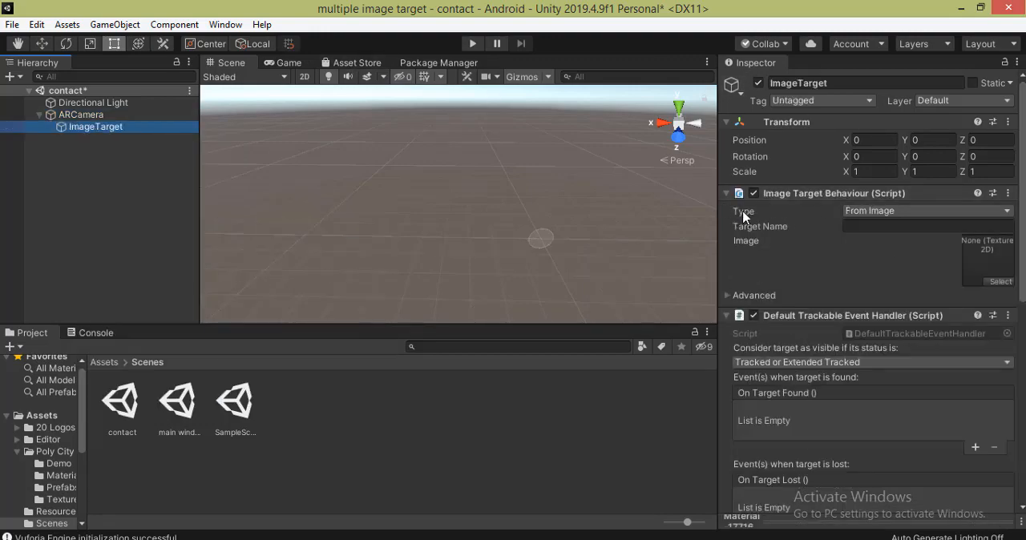
- Set the image target's type to From Database, with database "paper" and image target "image2"
left_click(901, 213)
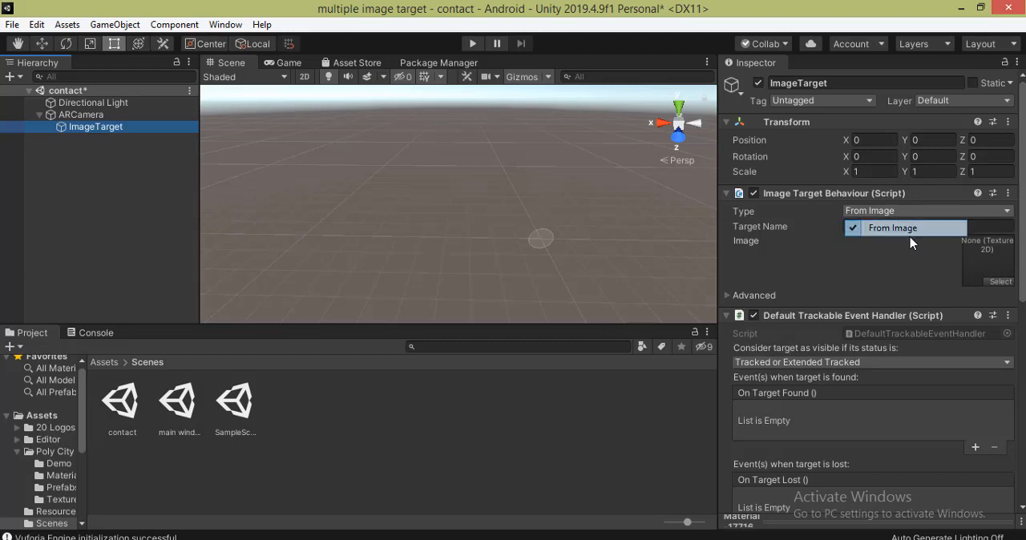
left_click(908, 212)
left_click(909, 242)
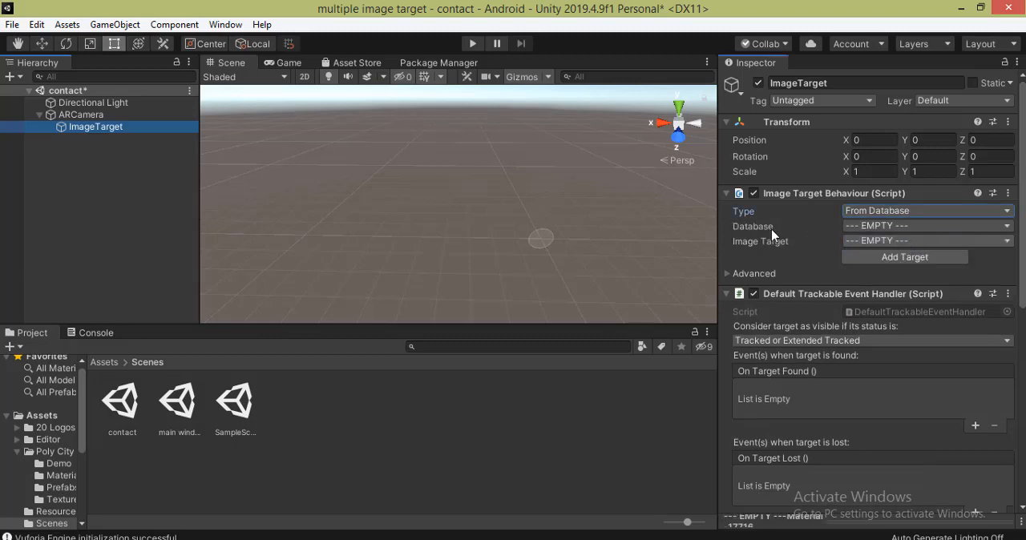
left_click(947, 228)
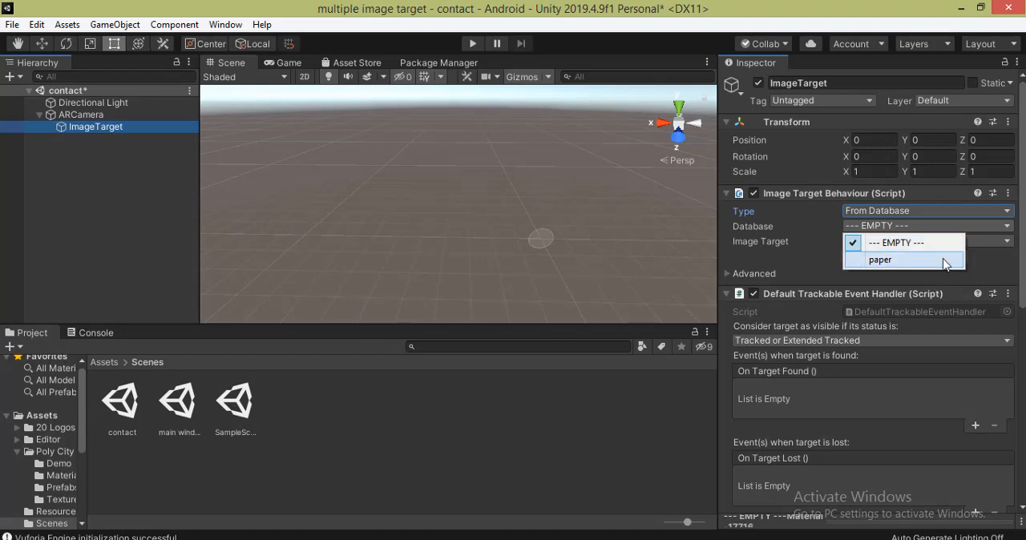
left_click(944, 261)
left_click(919, 241)
left_click(906, 272)
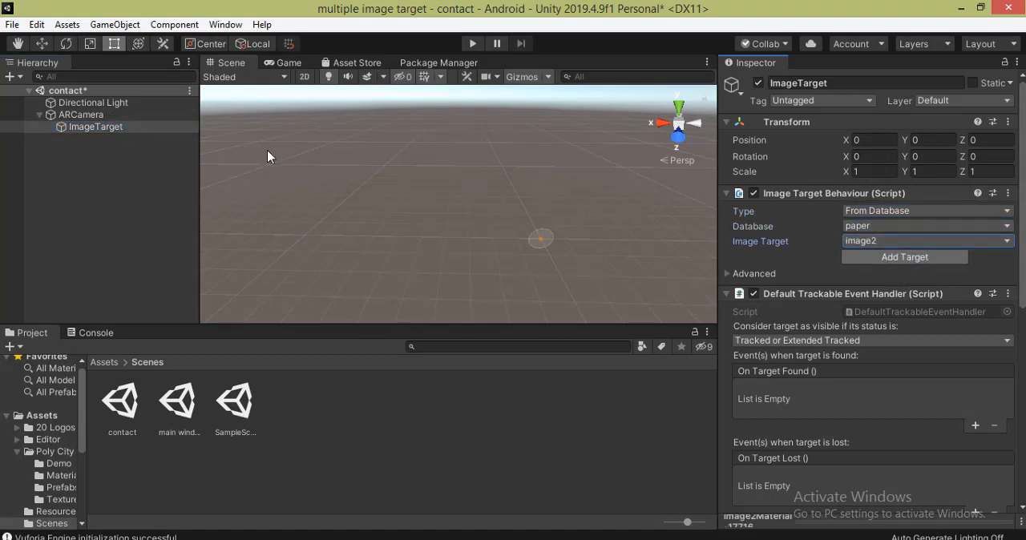
- Rotate the image target to about 179 degrees on Y and scale it uniformly to about 1.57
key("e")
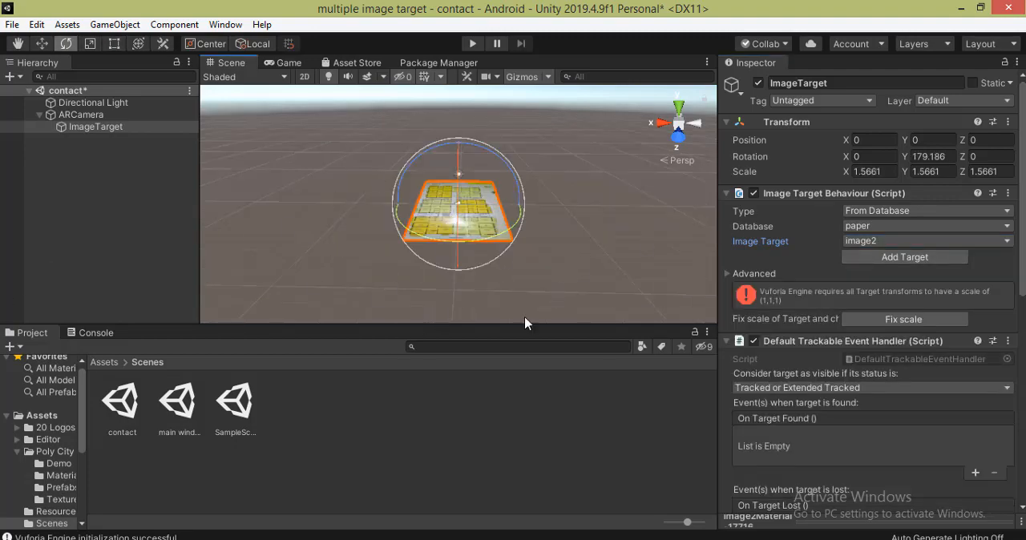
- Add a cube as a child of the ImageTarget and set its Y scale to 0.01
left_click(92, 127)
right_click(96, 128)
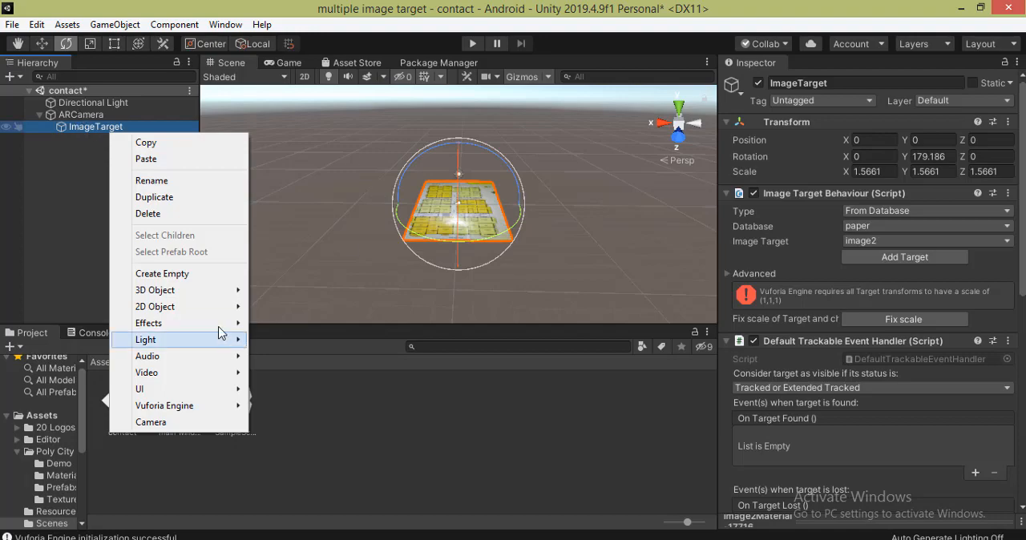
mouse_move(233, 290)
left_click(303, 291)
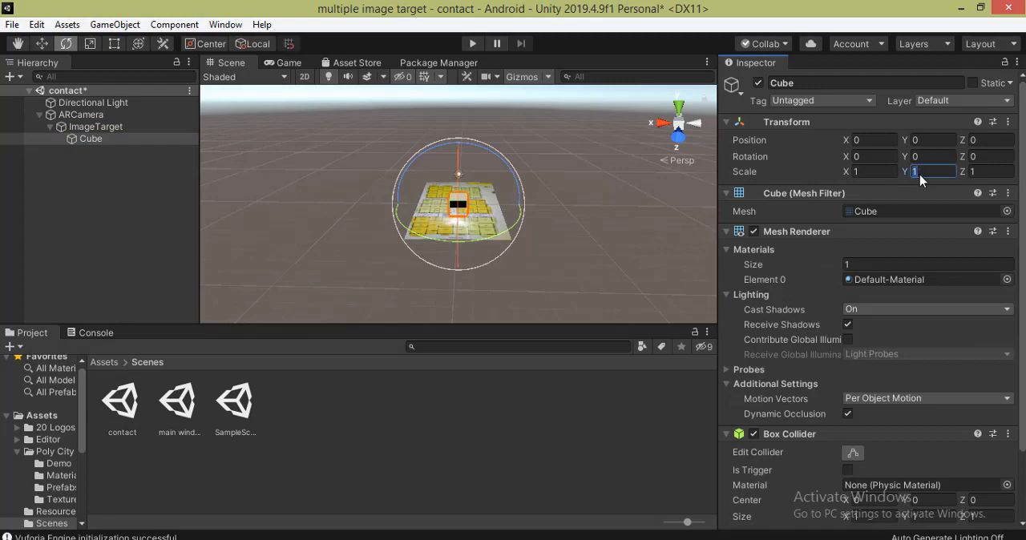
key("BackSpace")
- Stretch the flattened cube over the image target to a scale of about 4.41 on X and 6.28 on Z
double_click(89, 138)
left_click(90, 43)
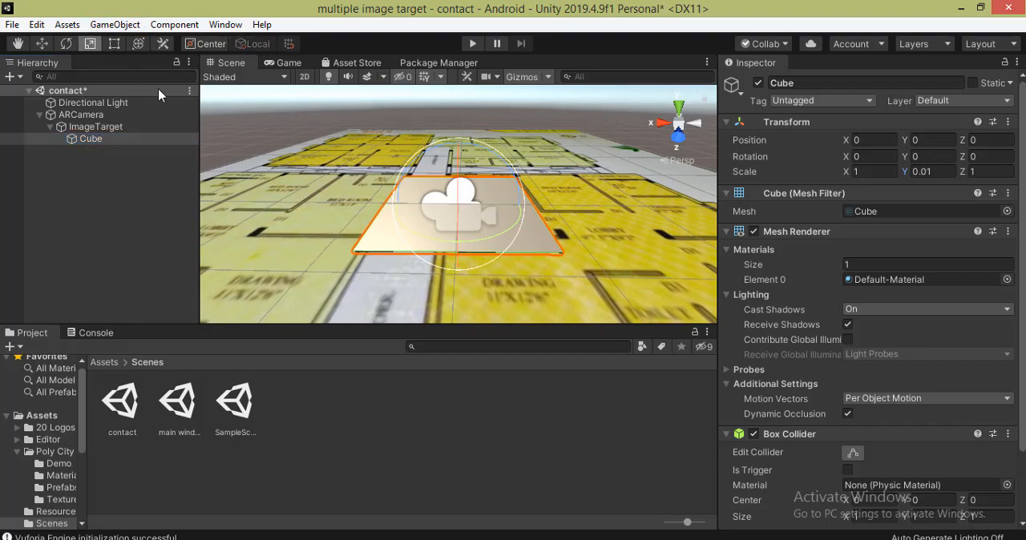
left_click_drag(514, 203, 638, 224)
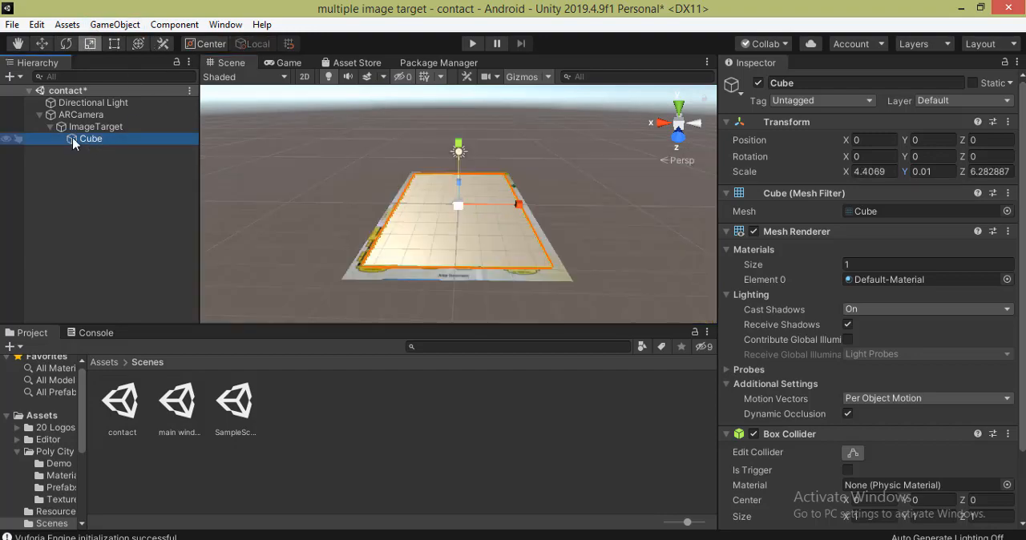
- Apply the Wooden floor 10 texture from the Wooden floor assets to the flattened cube
left_click(105, 363)
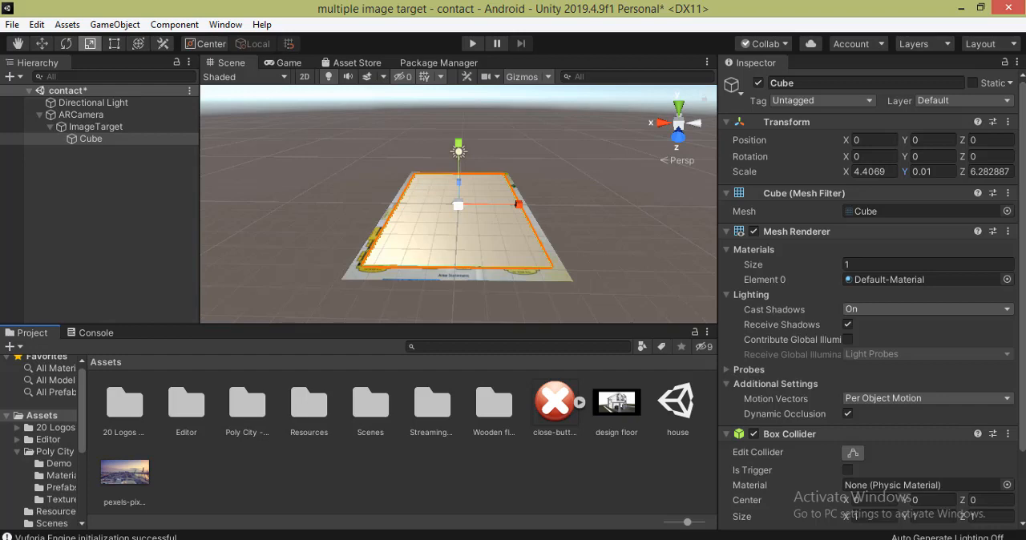
double_click(491, 413)
double_click(184, 417)
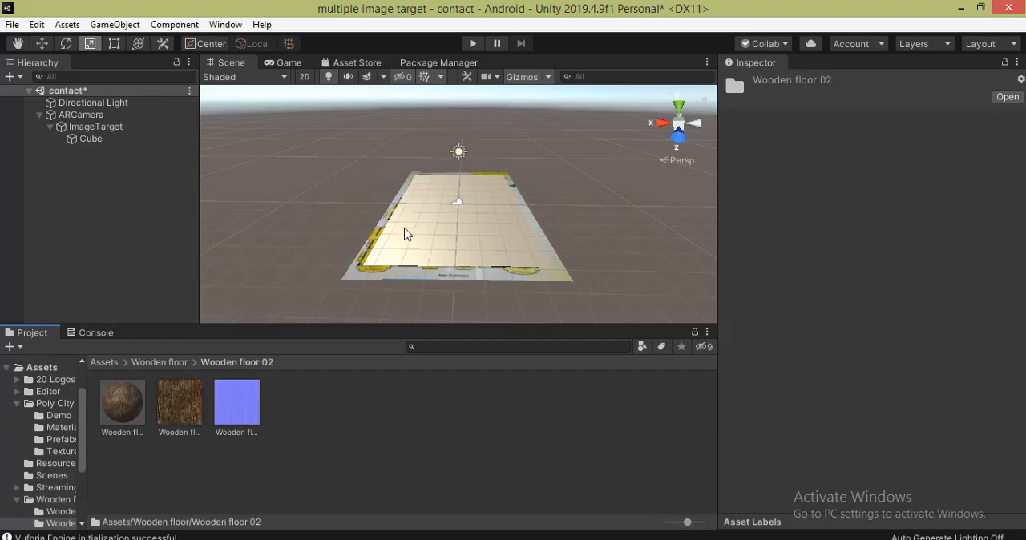
left_click_drag(180, 403, 405, 180)
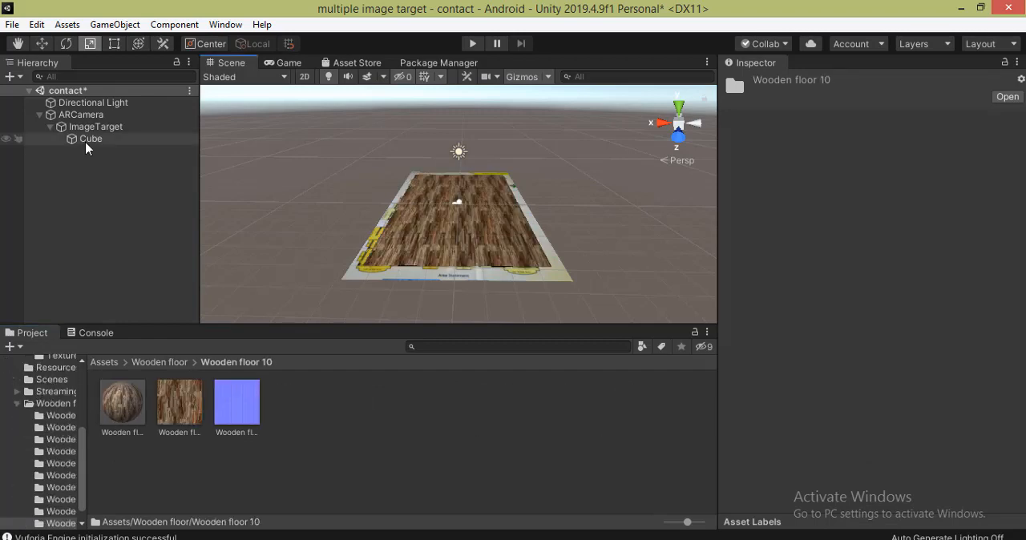
- Add a 3D Text object to the contact scene and rotate it to about -175 degrees on Y
left_click(8, 76)
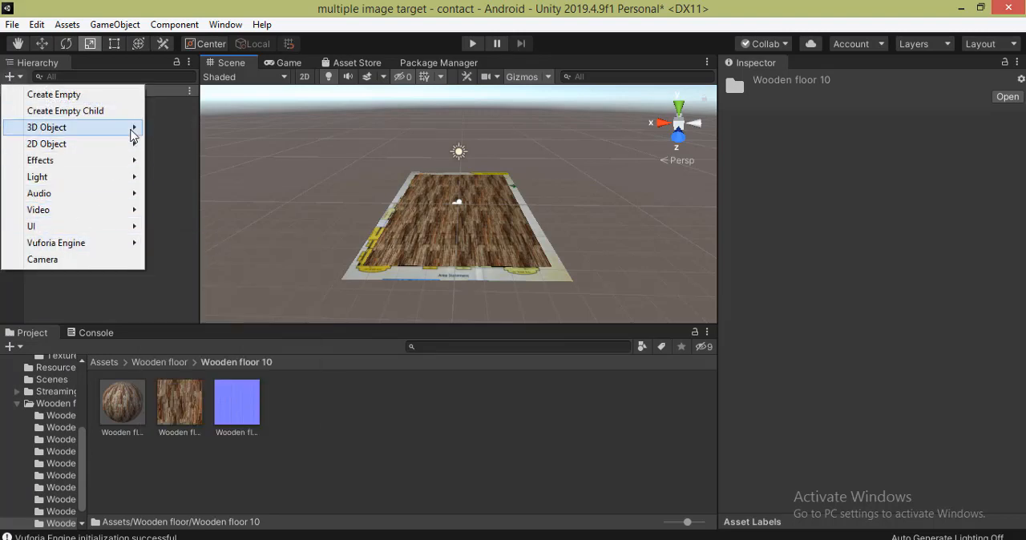
mouse_move(133, 129)
left_click(208, 318)
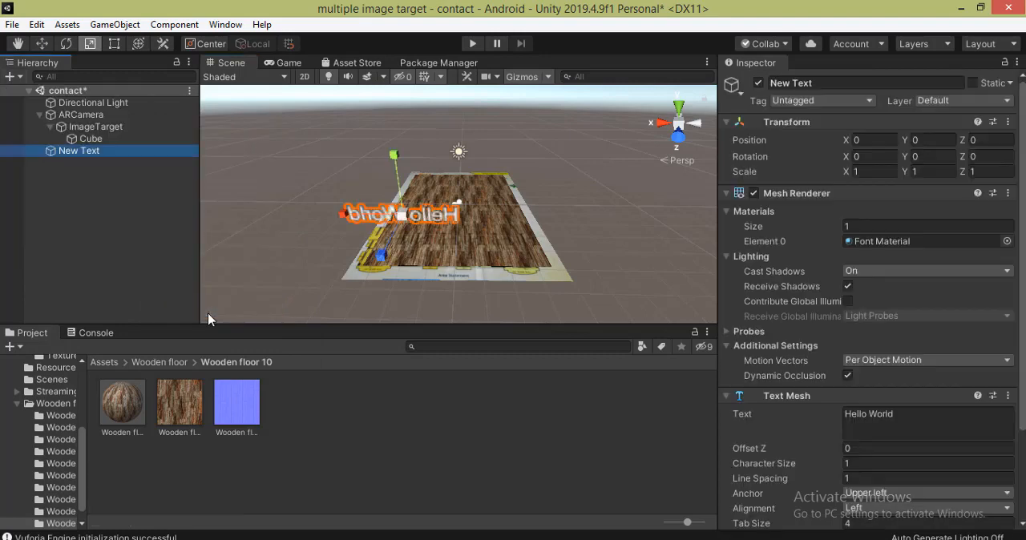
left_click(929, 159)
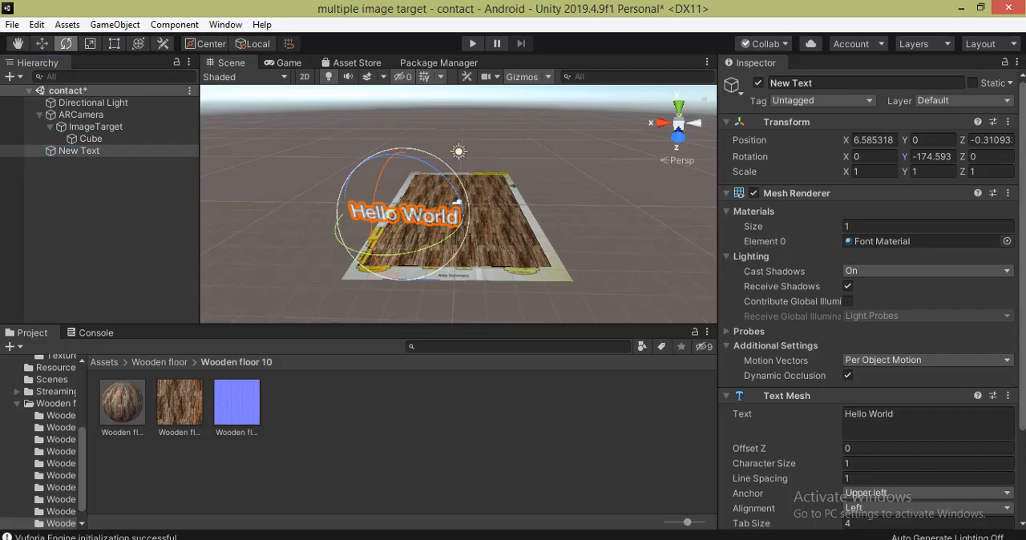
- Set the 3D text's anchor to Middle center and replace its placeholder text with the contact's name and address
scroll(747, 444, "down", 4)
left_click(877, 382)
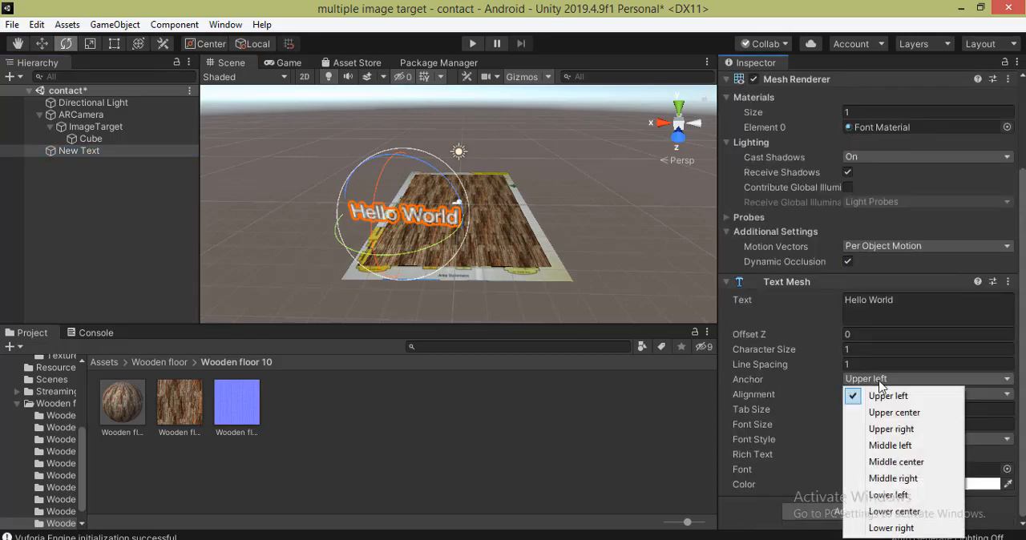
left_click(882, 463)
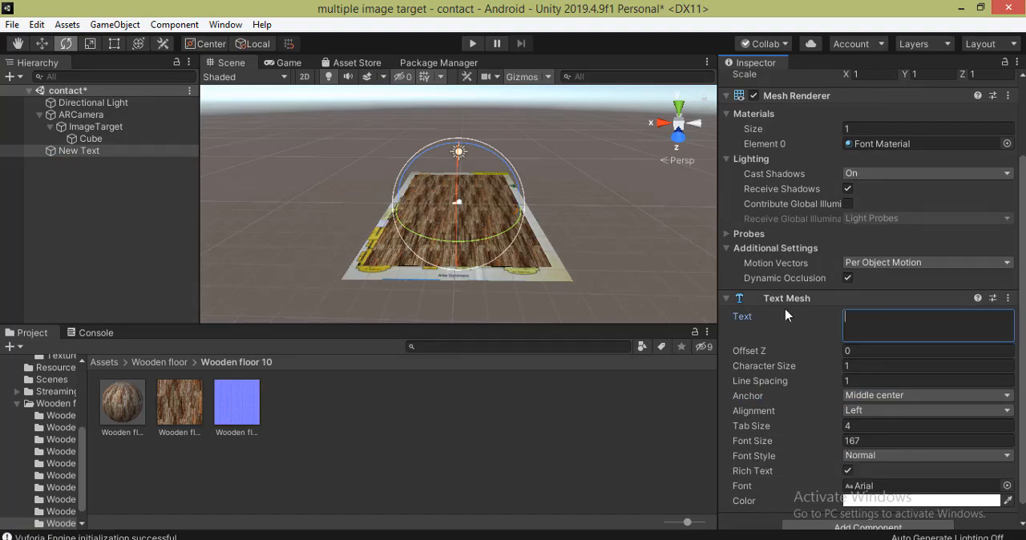
type("mr shyam")
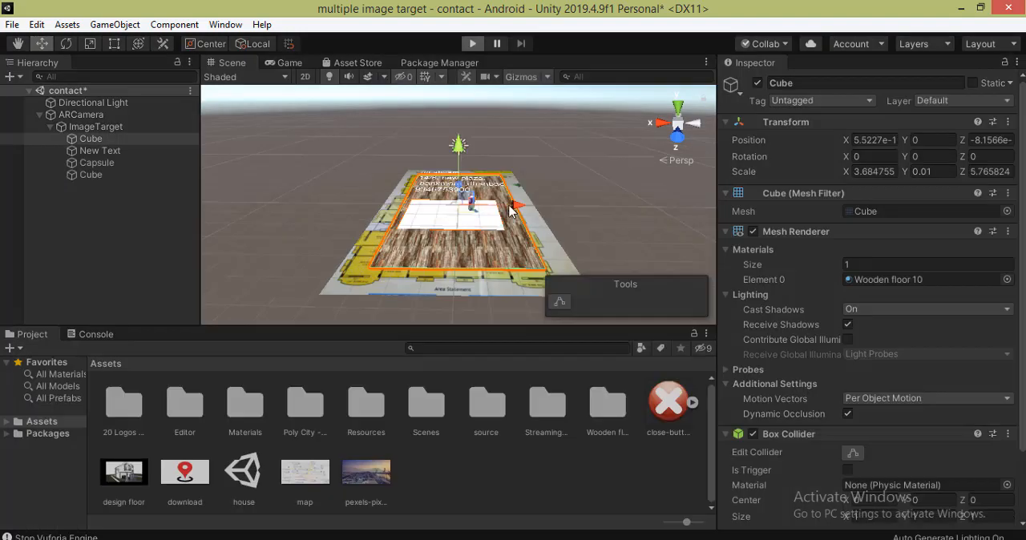
- Run the contact scene in play mode to check the AR content on the printed image target, and stop it
key("ctrl+p")
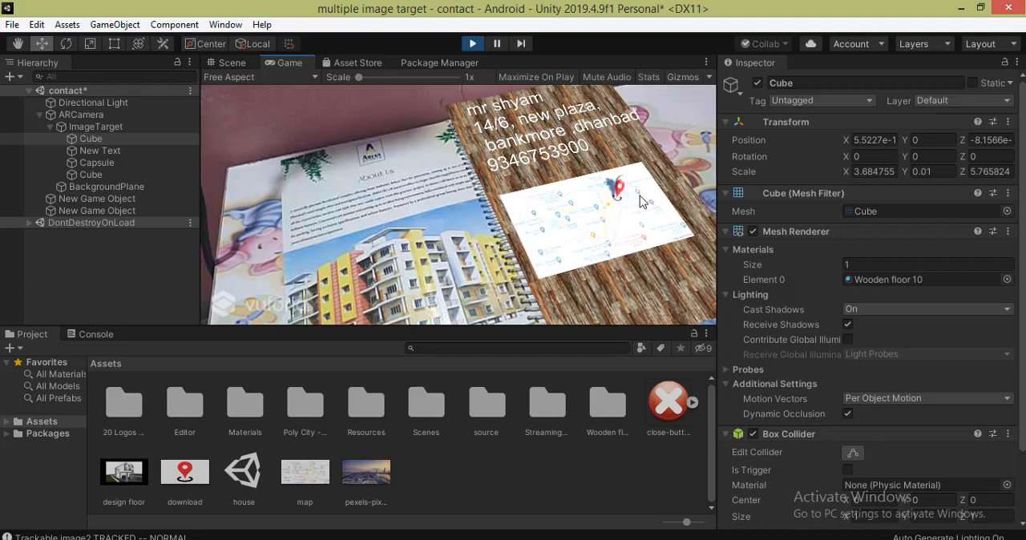
key("ctrl+p")
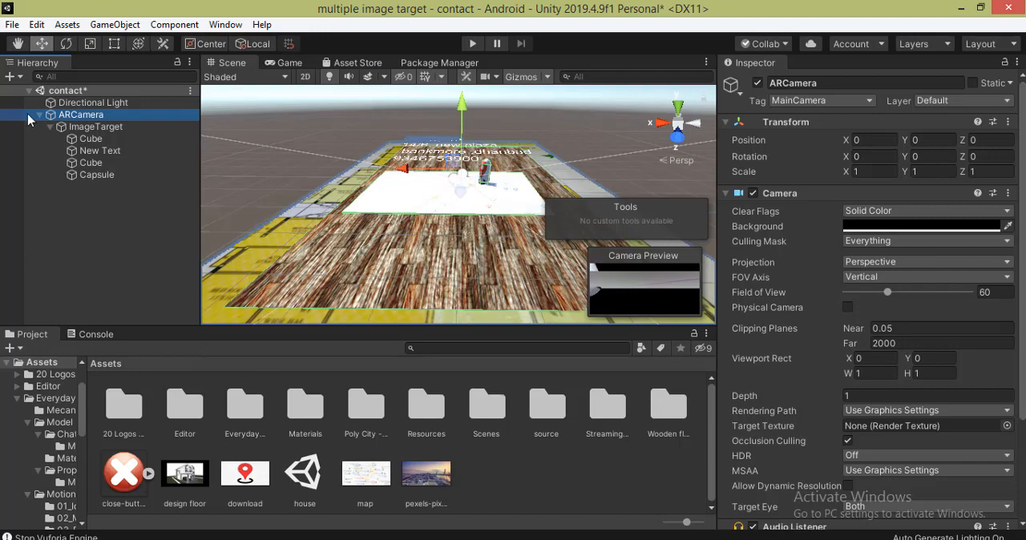
- Add a new cube at the root of the contact scene
left_click(8, 76)
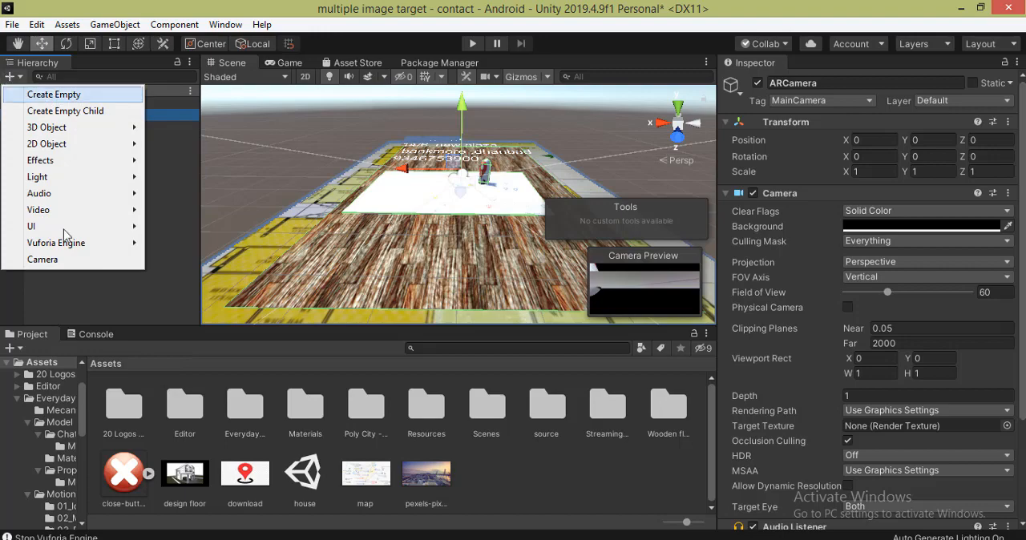
mouse_move(120, 128)
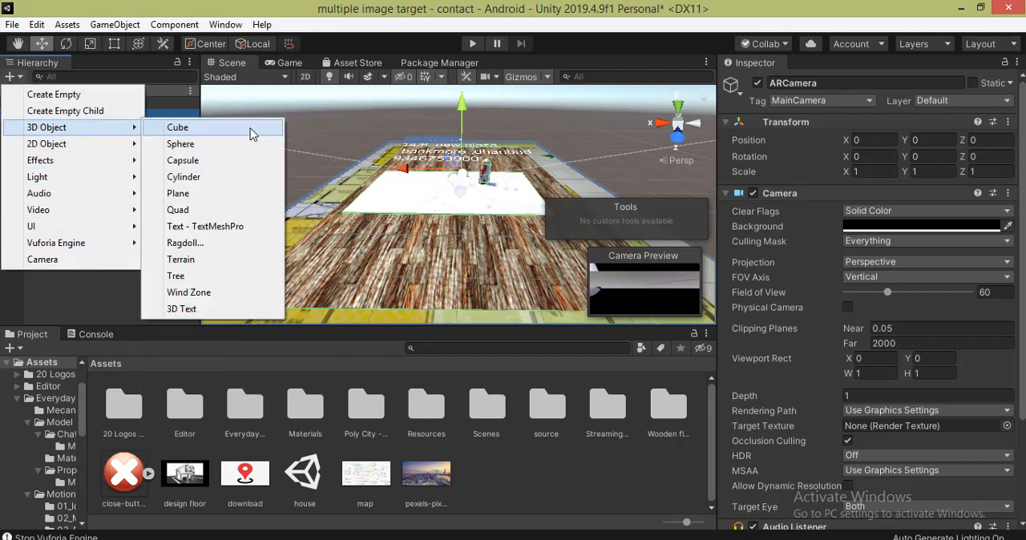
left_click(252, 130)
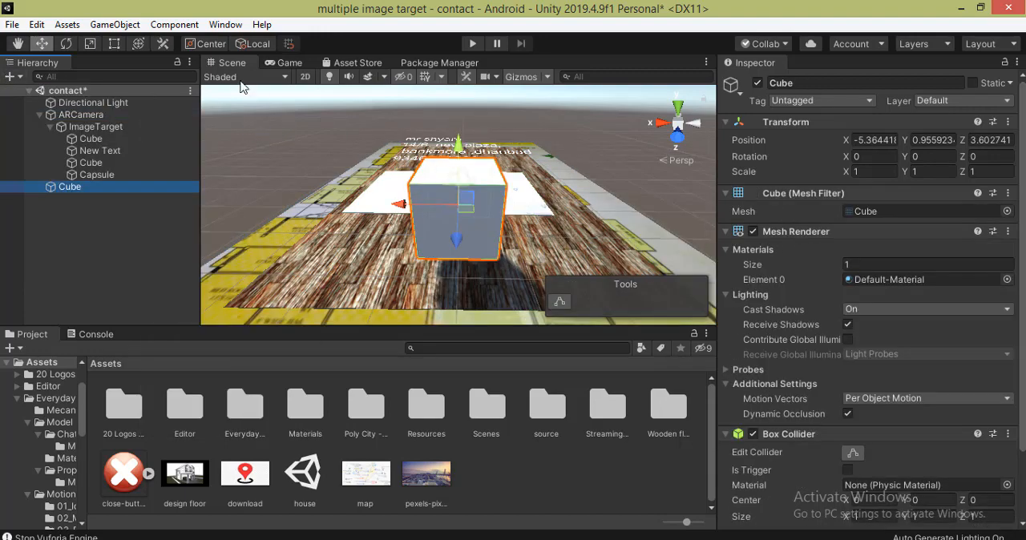
- Scale the new cube uniformly to about 0.84 and move it to about 0.993 on Y and 4.072 on Z
left_click(89, 43)
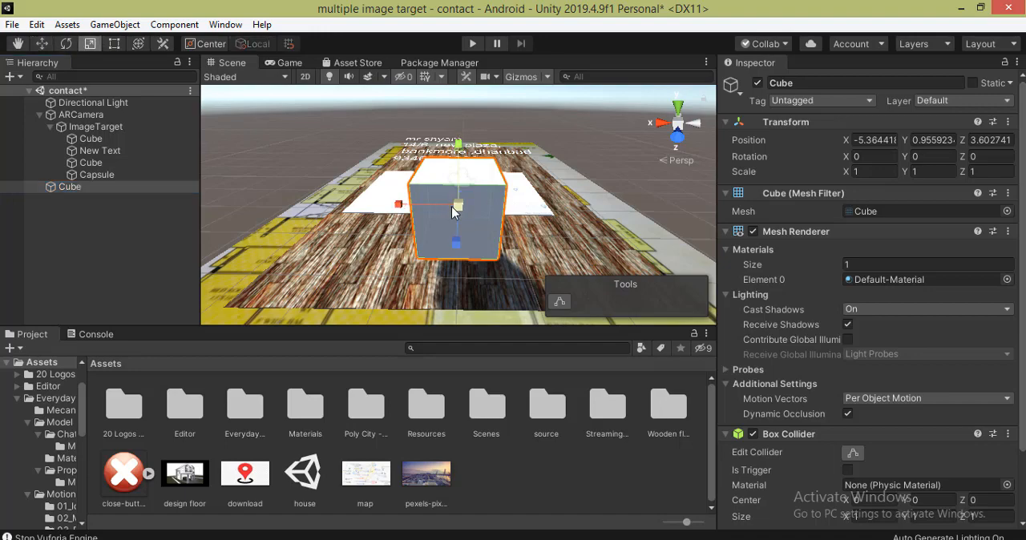
left_click_drag(452, 206, 456, 251)
left_click(43, 44)
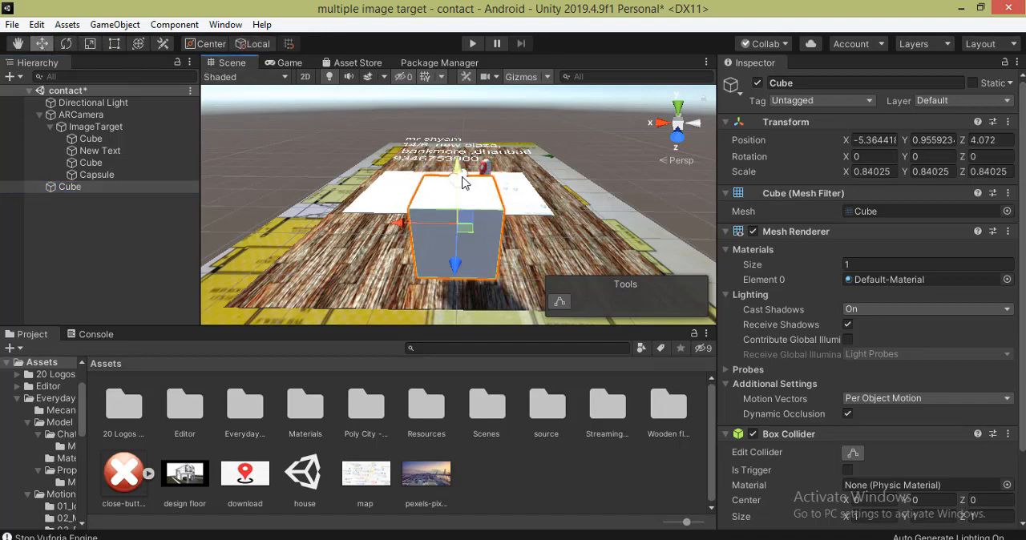
left_click_drag(461, 178, 459, 175)
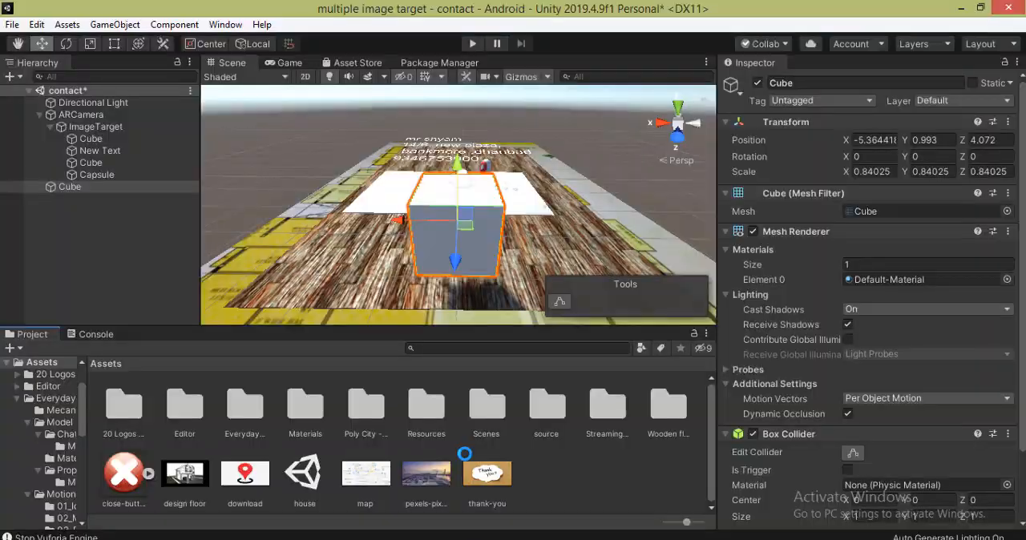
- Apply the thank-you image to the new cube and make the cube a child of the ImageTarget
left_click(484, 476)
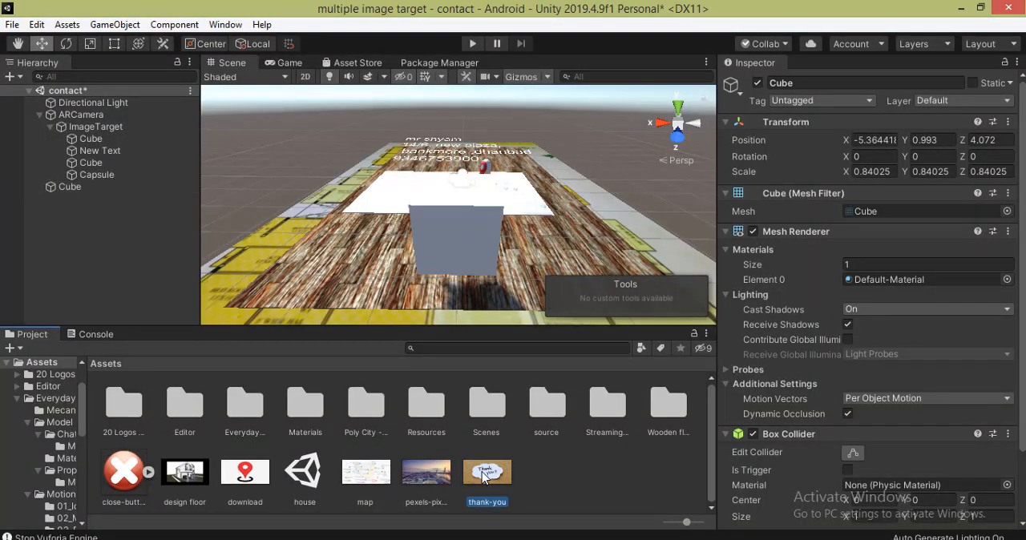
left_click_drag(401, 418, 84, 132)
left_click(53, 193)
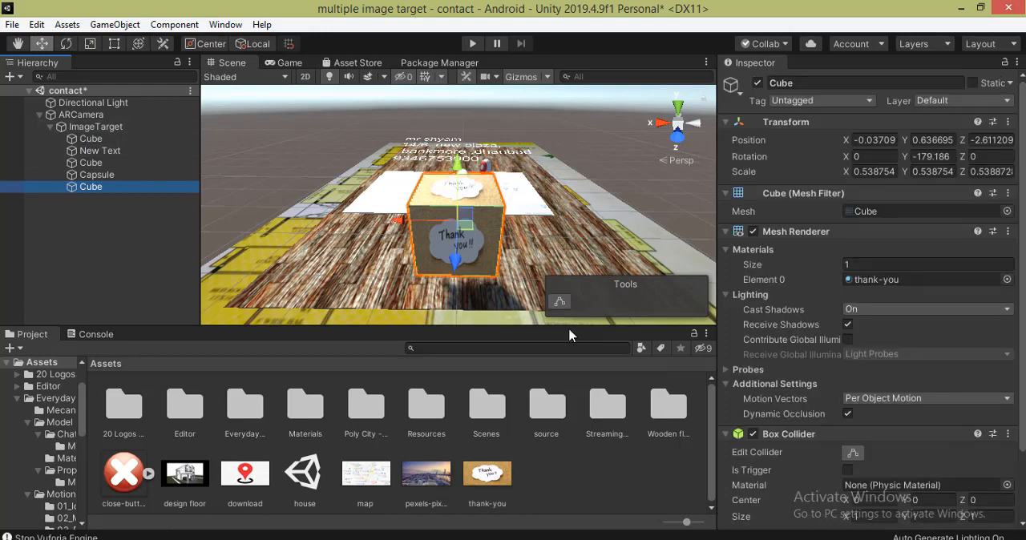
- Create a folder named "script" in the project's Assets
left_click(116, 374)
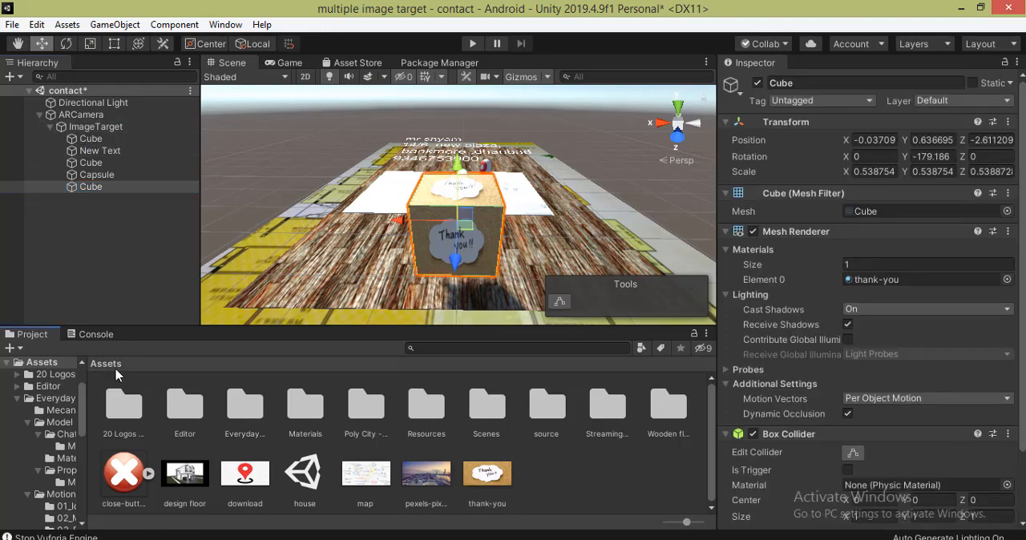
right_click(583, 478)
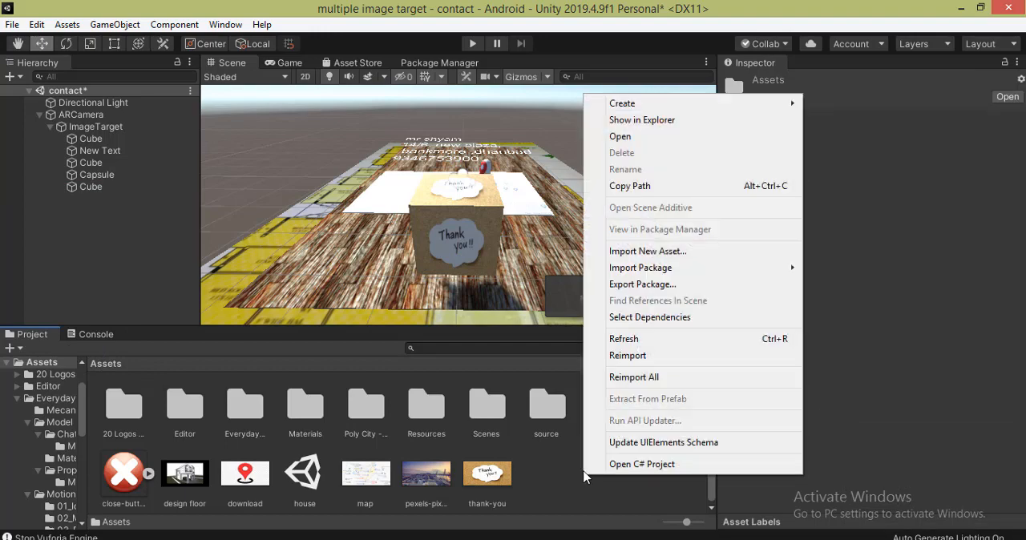
mouse_move(656, 103)
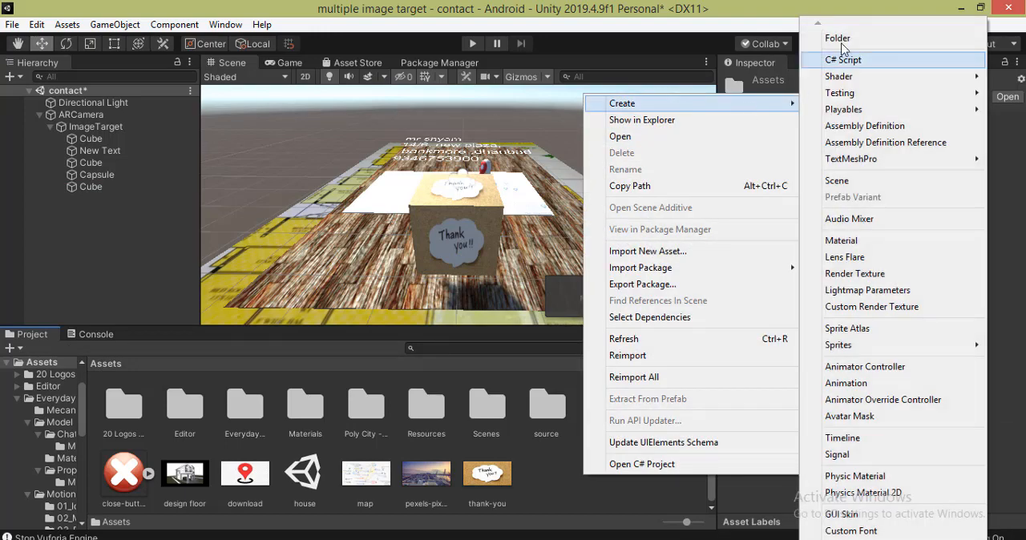
left_click(834, 37)
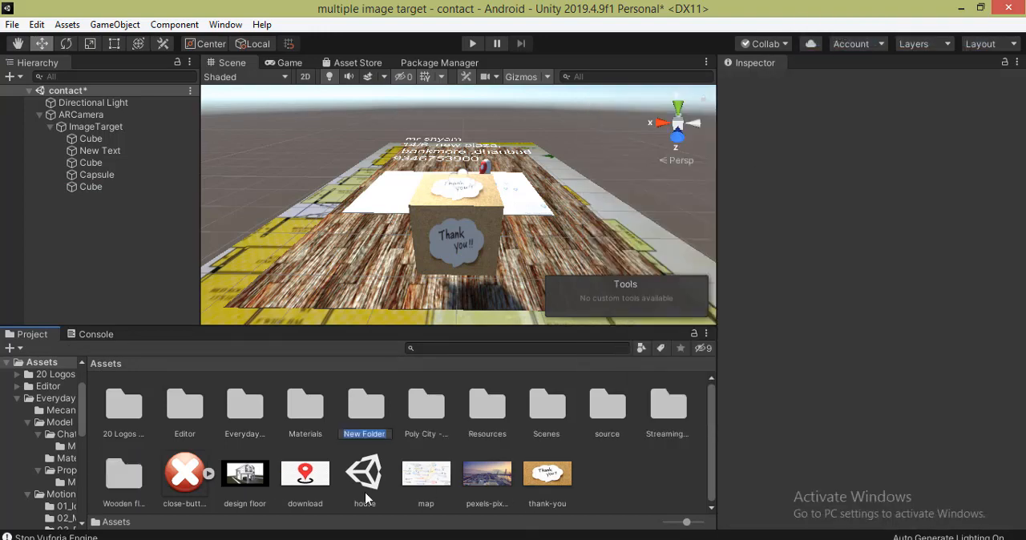
type("script")
key("Return")
- Create a C# script named MovingCubeScript inside the script folder
left_click(370, 408)
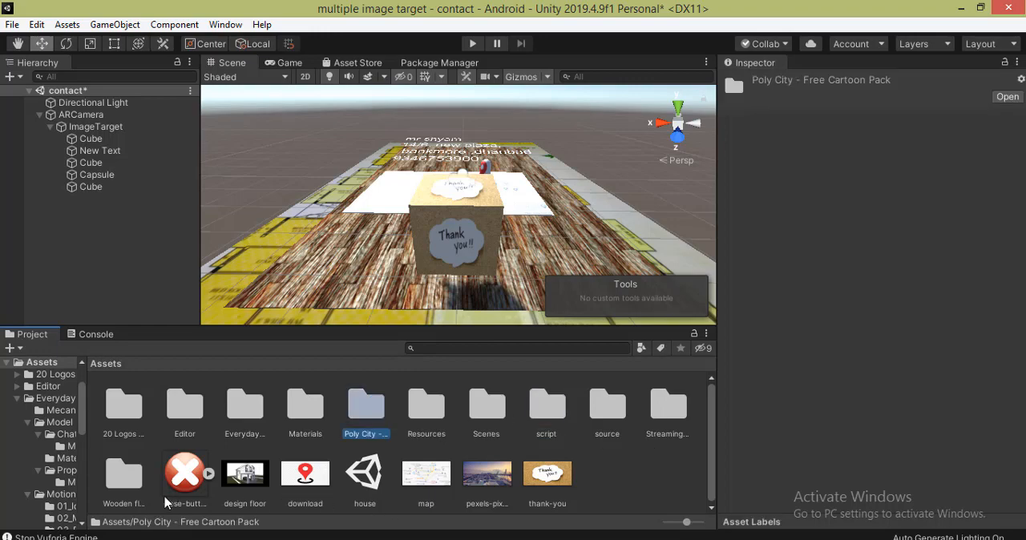
double_click(546, 405)
right_click(331, 407)
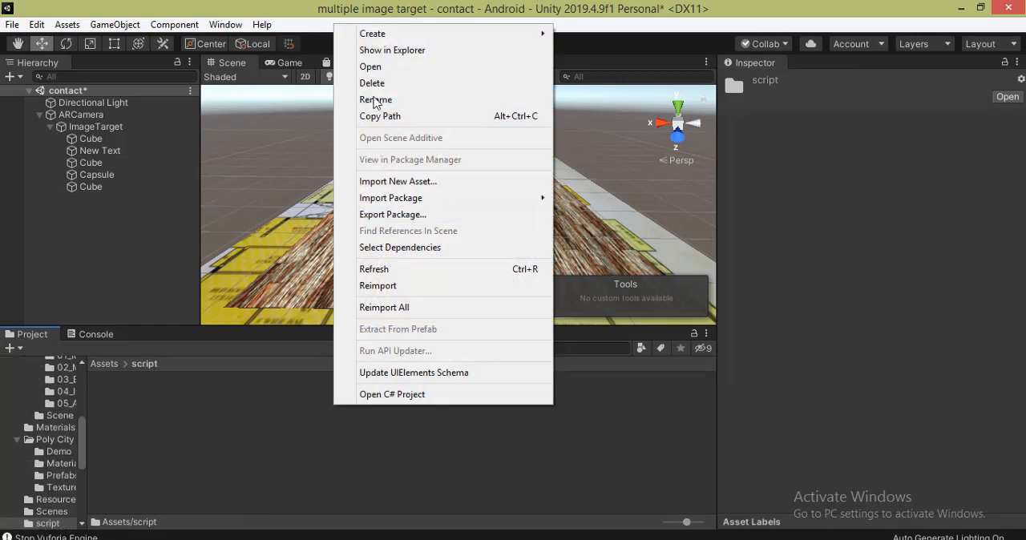
mouse_move(507, 38)
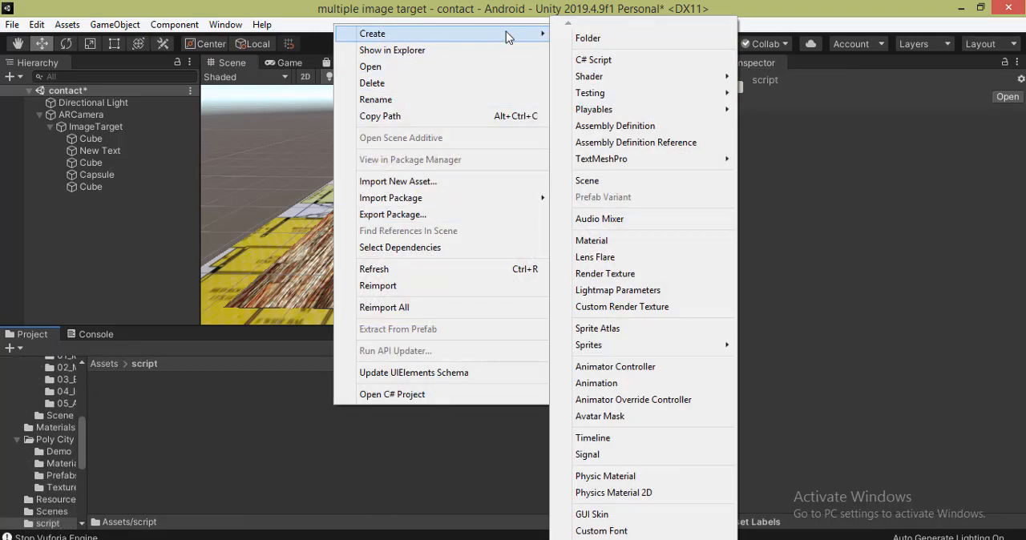
left_click(598, 60)
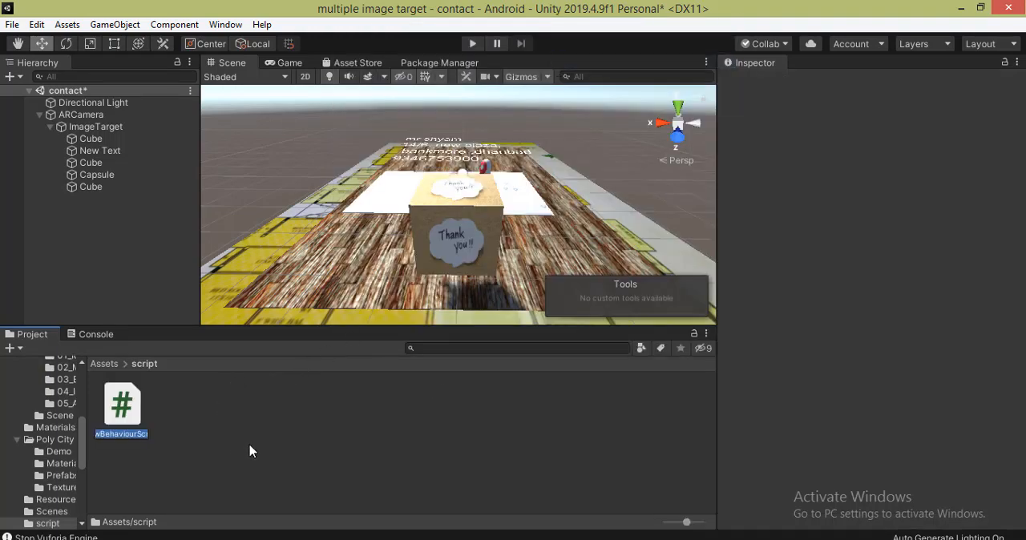
type("MovingCubeScrip")
type("t")
key("Return")
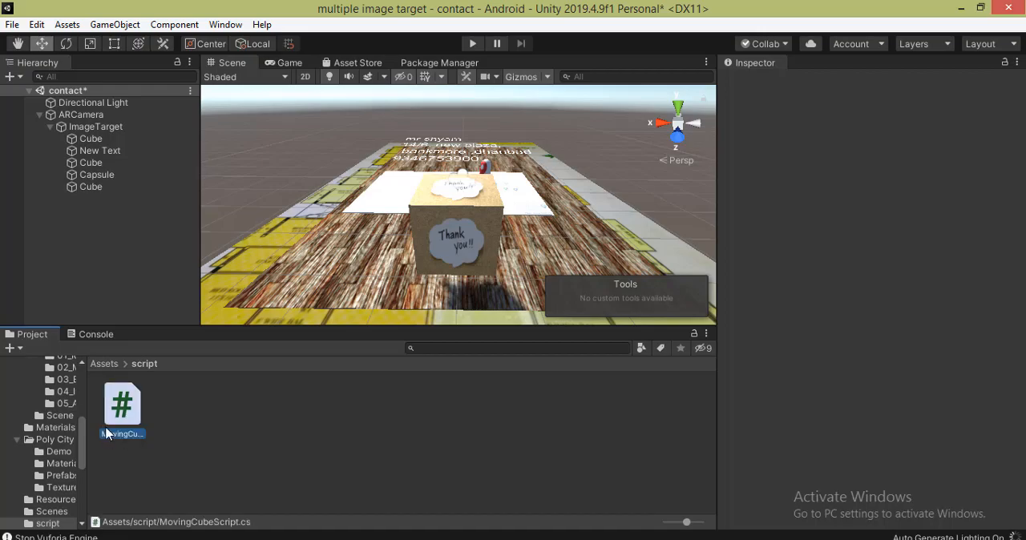
- Open MovingCubeScript in Visual Studio and declare a public Vector3 variable named move at the start of the class
double_click(117, 397)
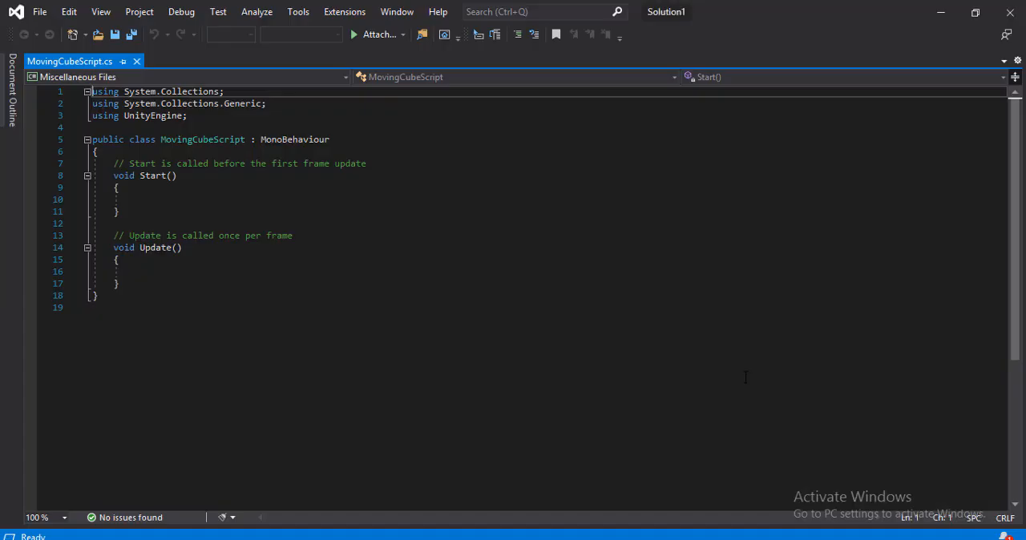
left_click(116, 152)
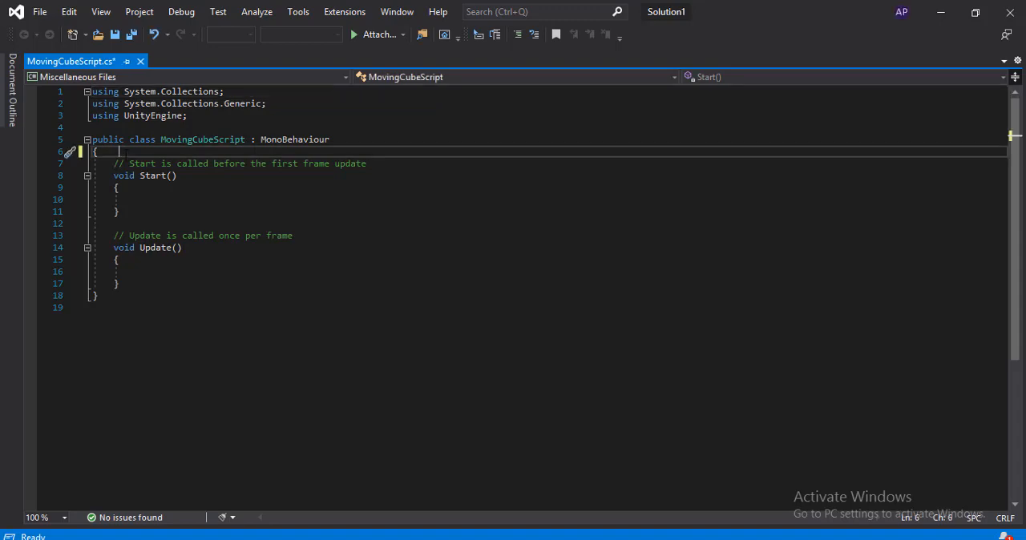
type("public vector")
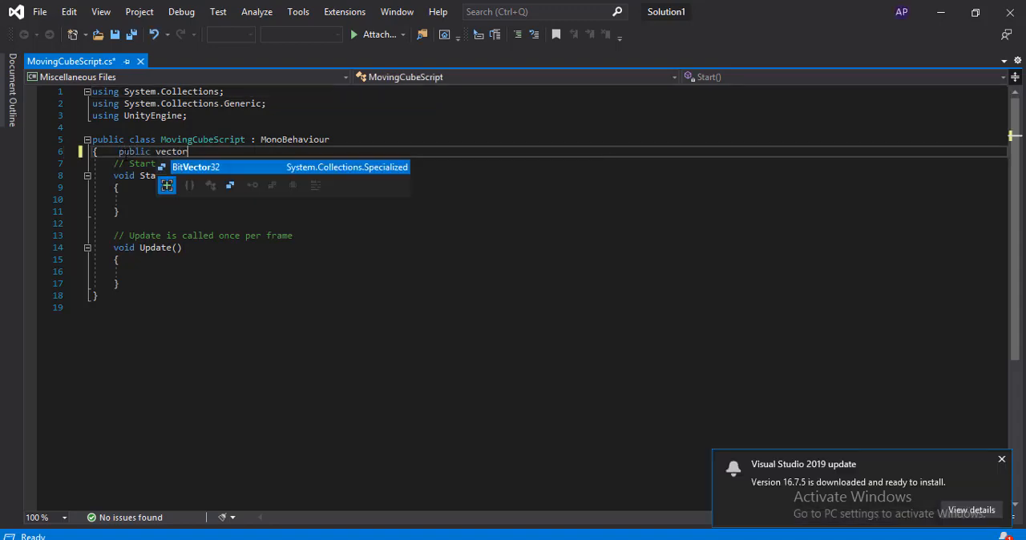
type("3 ")
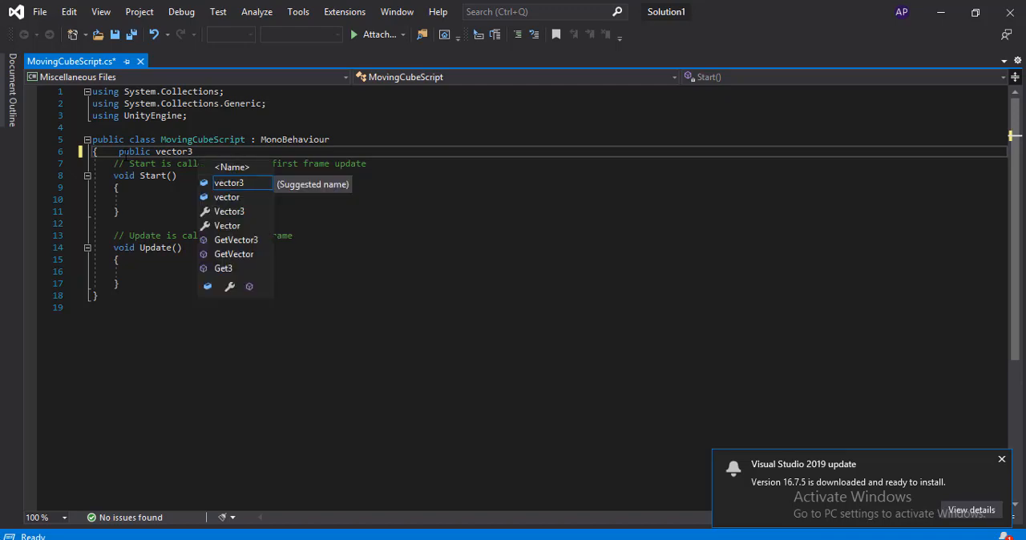
type("move;")
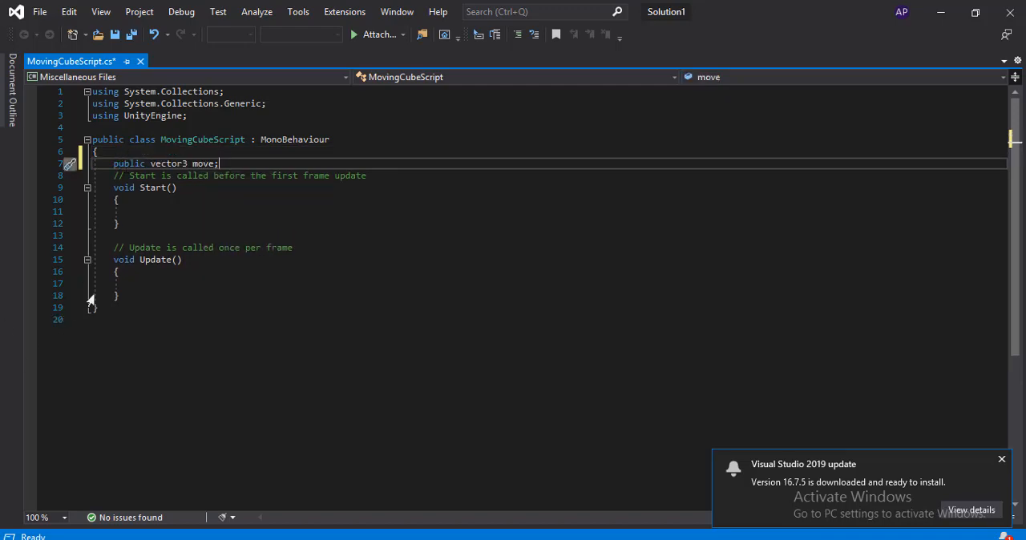
- Add transform.Rotate(move * Time.deltaTime); to the Update method and save the script
left_click(136, 282)
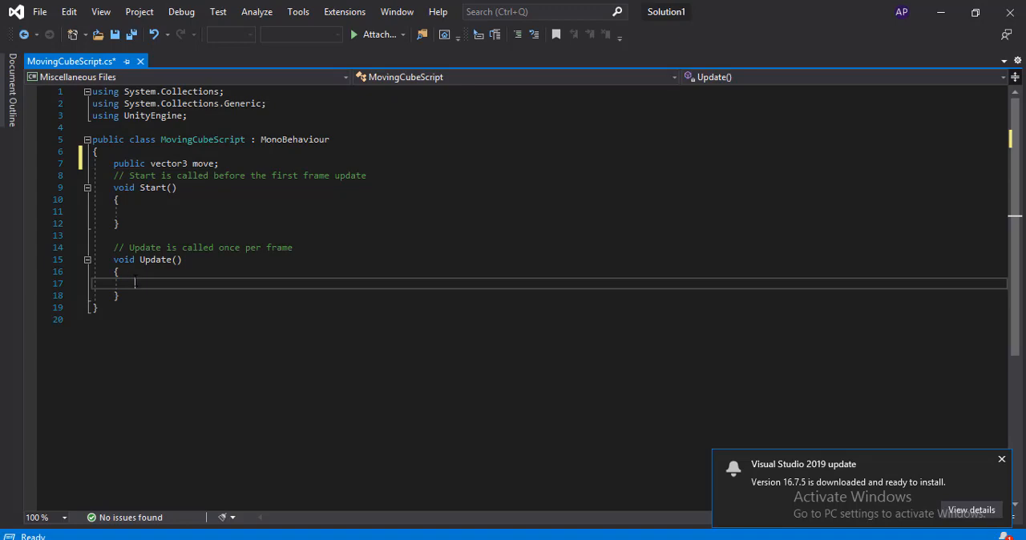
type("transform")
type(".Rota")
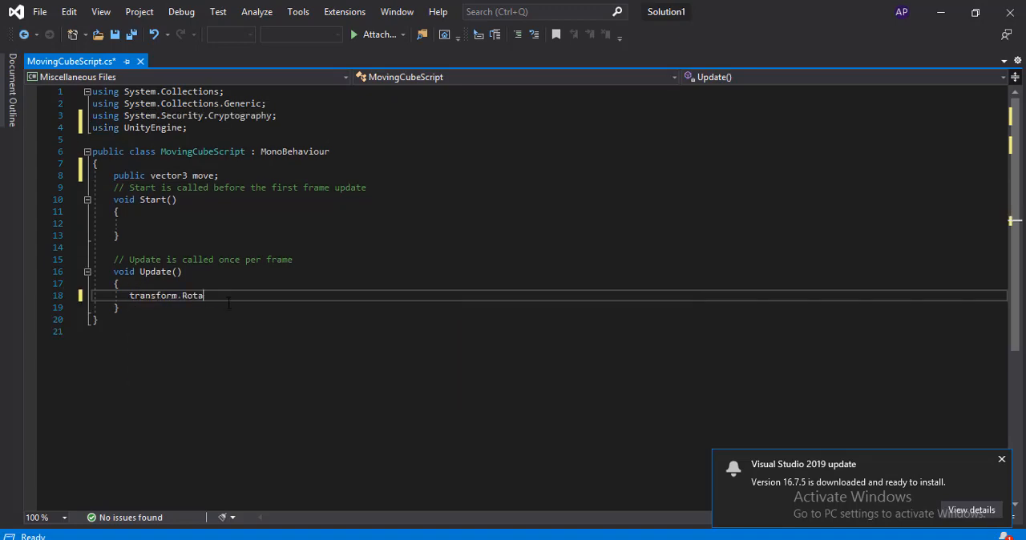
type("ted(move")
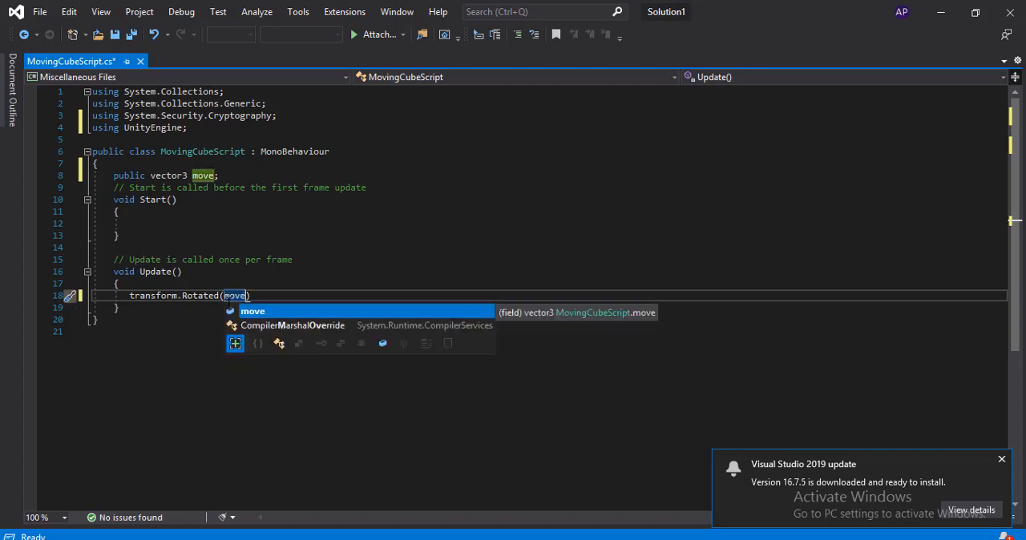
type("*Timeout.delta")
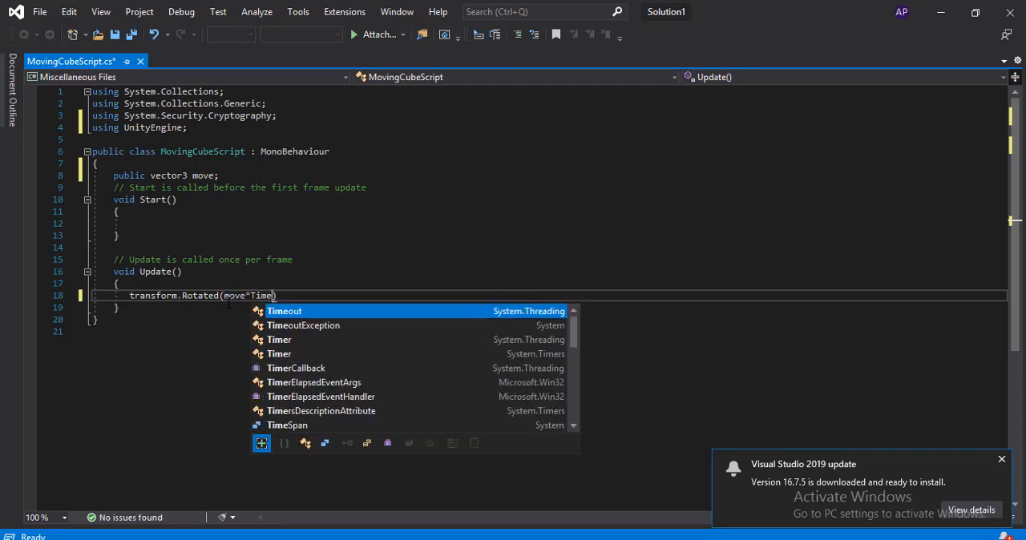
type("Ti")
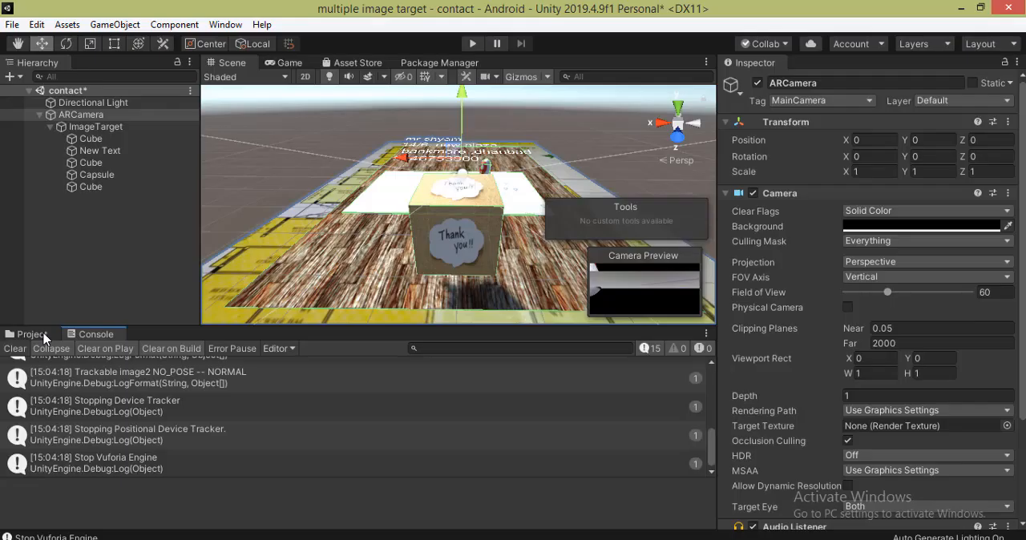
- Return to Unity and attach MovingCubeScript to the thank-you cube under ImageTarget
left_click(42, 335)
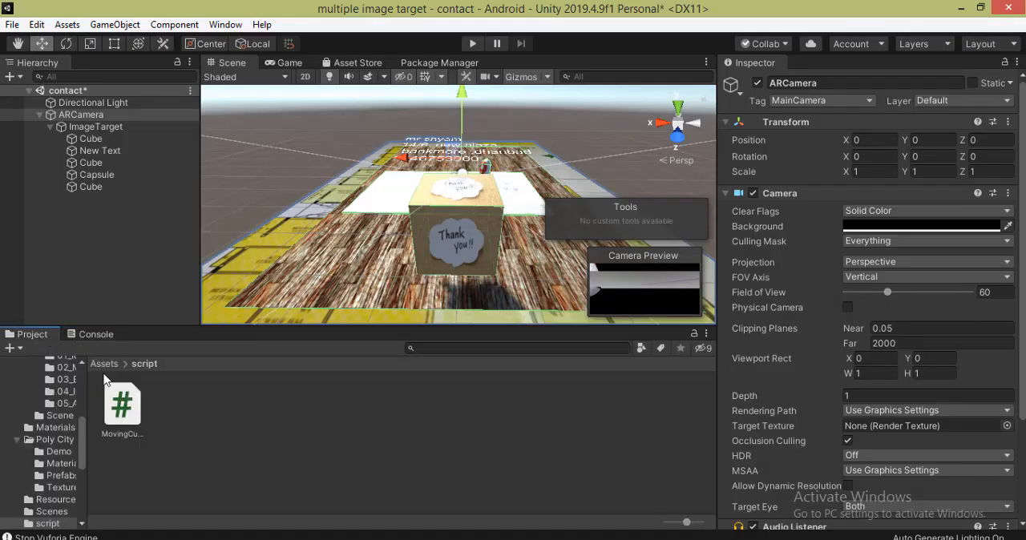
left_click(121, 408)
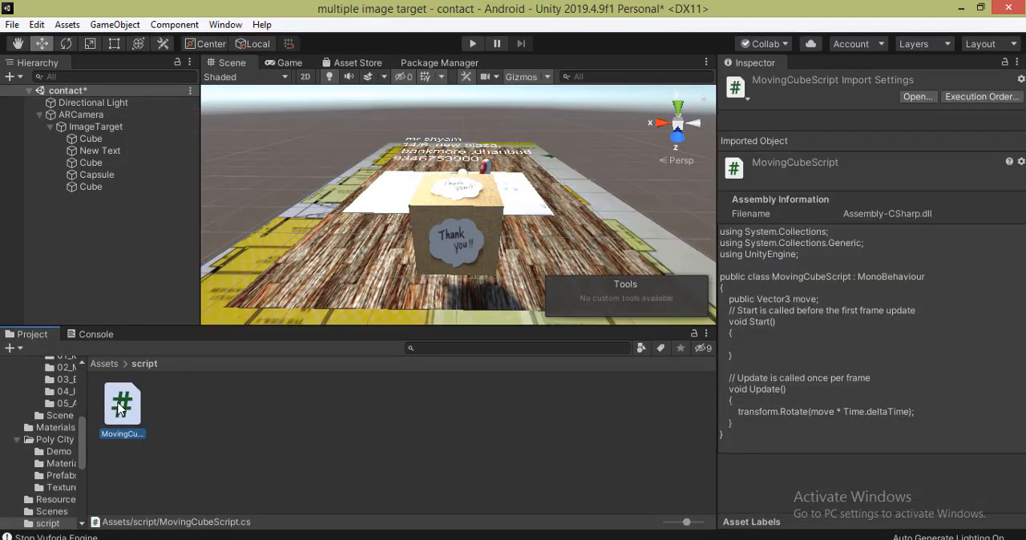
left_click_drag(120, 407, 93, 188)
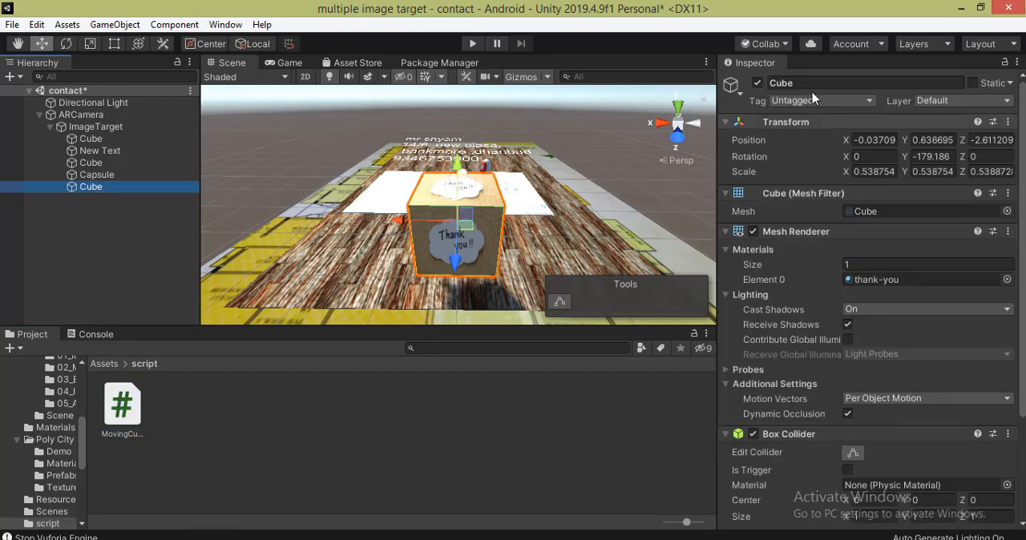
- Set the cube script's Move values to X 10, Y 20 and Z 10, and test the rotation in play mode
scroll(770, 442, "down", 5)
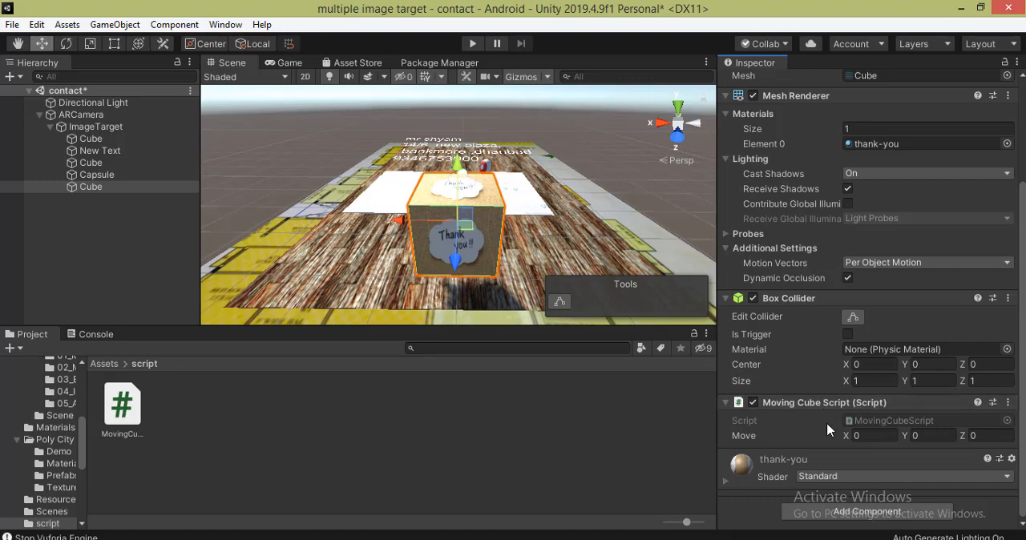
left_click(866, 435)
type("10")
left_click(922, 435)
type("20")
left_click(984, 437)
type("1")
left_click(472, 44)
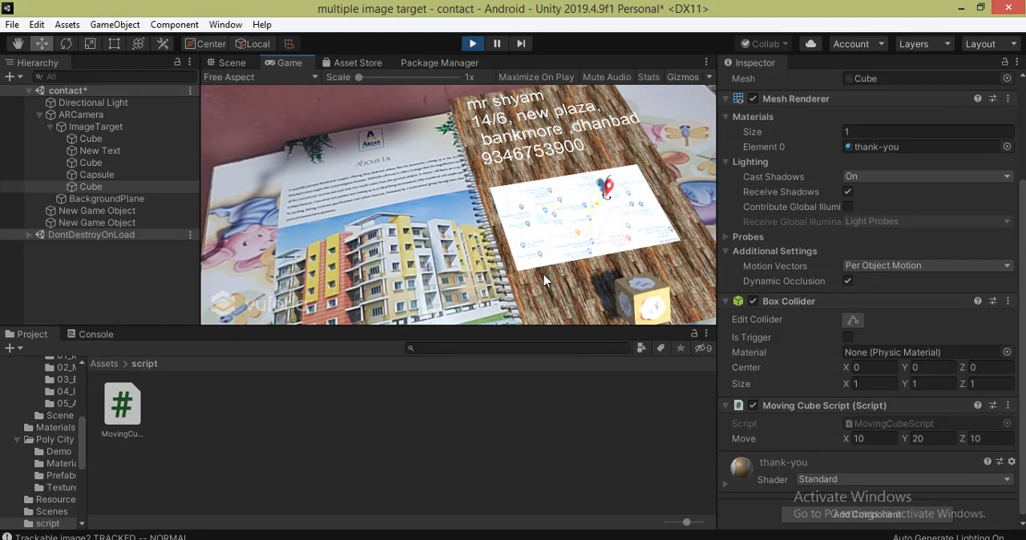
left_click(472, 44)
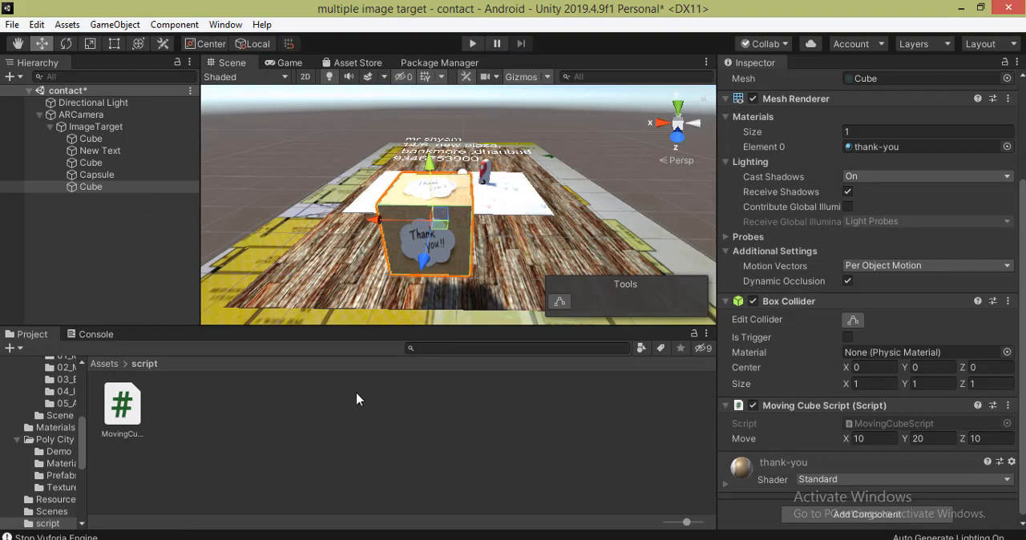
- Open the main window scene, saving the contact scene's changes, and focus on its Canvas
left_click(103, 364)
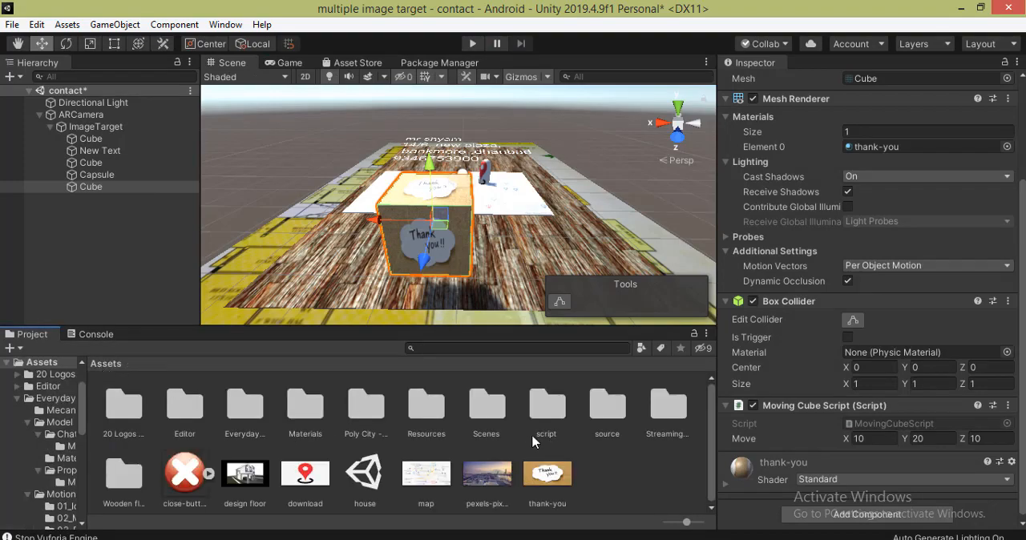
double_click(492, 414)
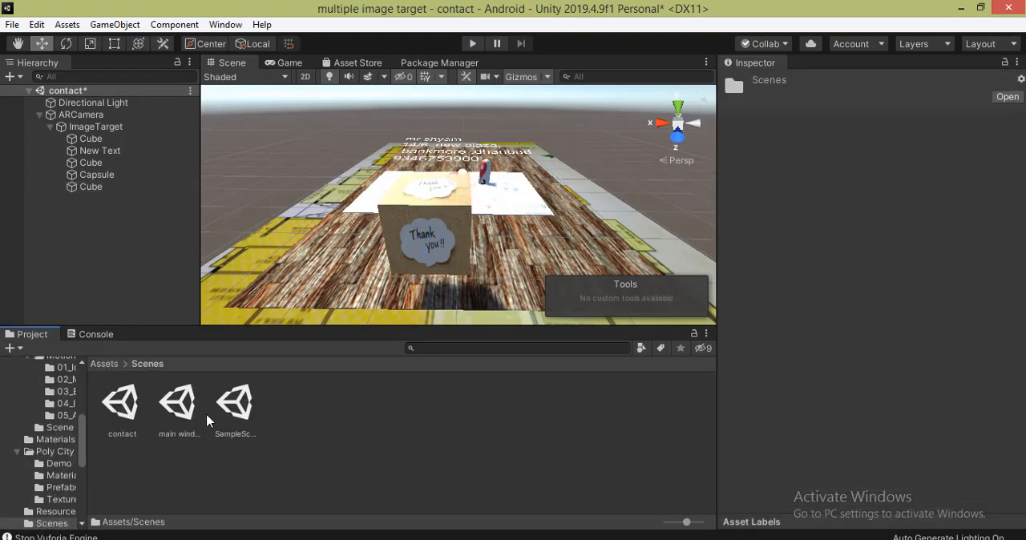
double_click(183, 403)
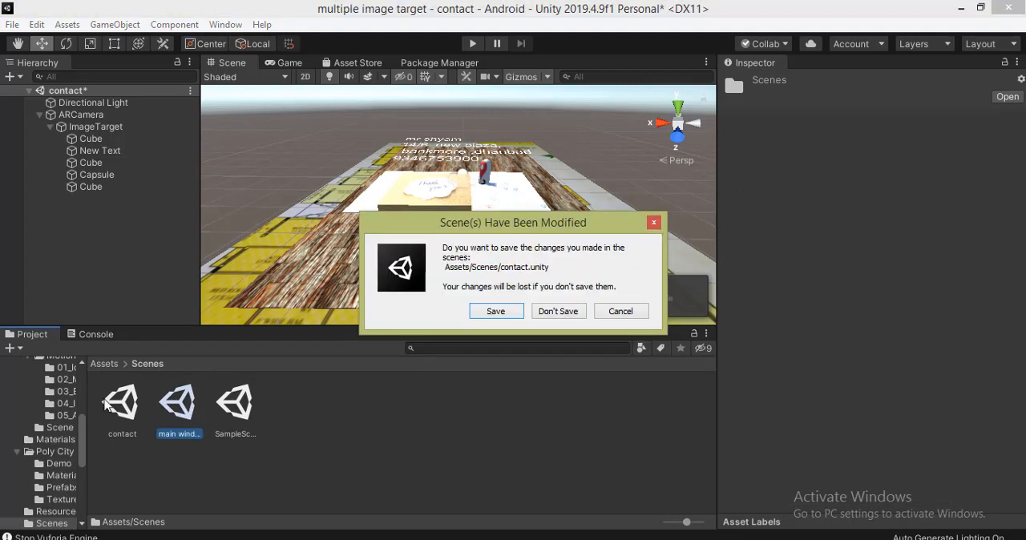
left_click(494, 313)
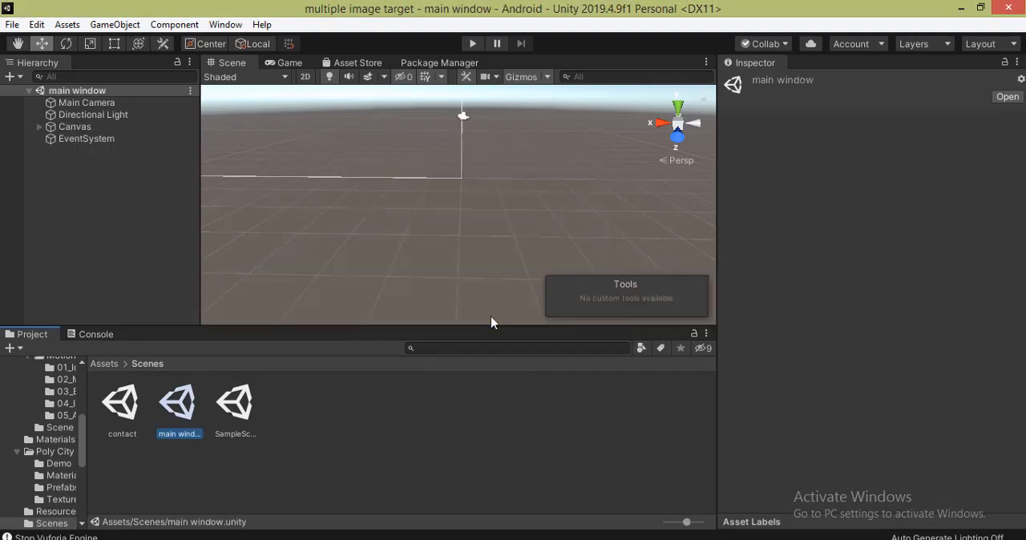
double_click(72, 128)
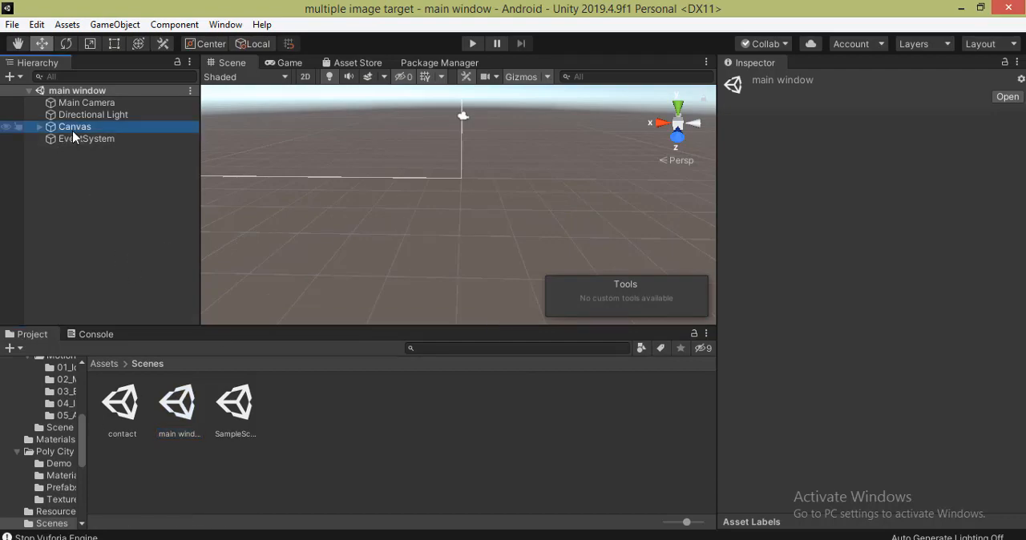
- Create a C# script named ChangeSceneScript inside the script folder
left_click(103, 364)
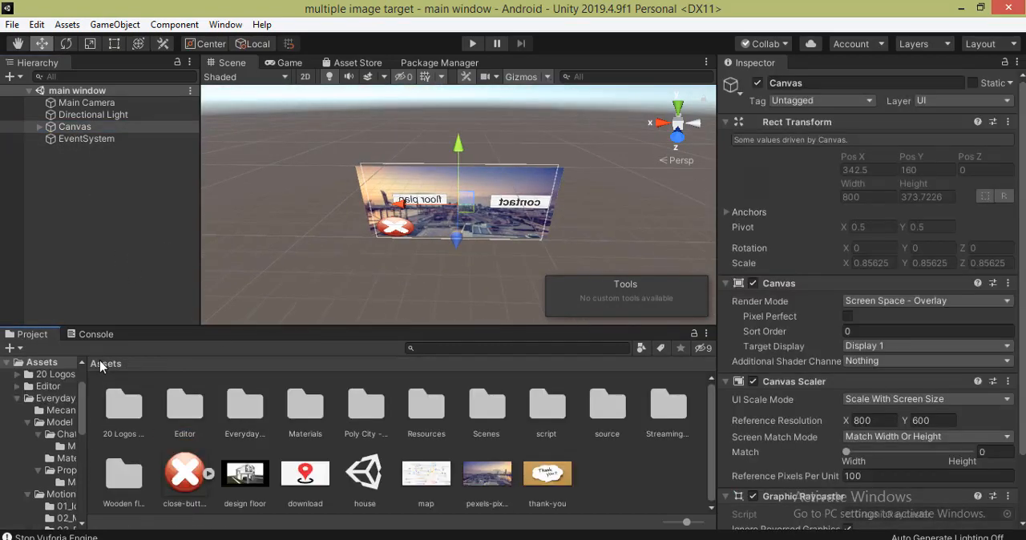
double_click(546, 407)
right_click(315, 441)
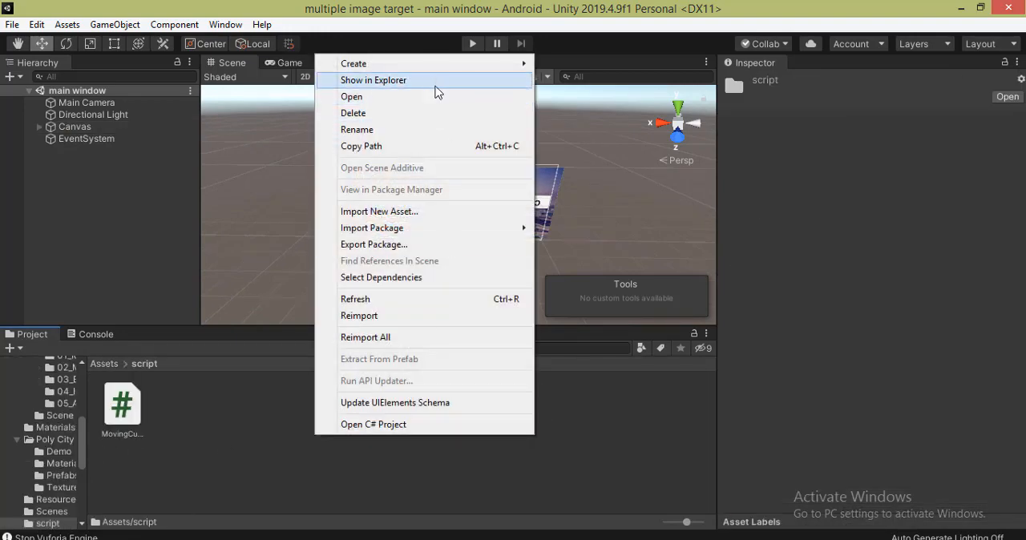
mouse_move(425, 64)
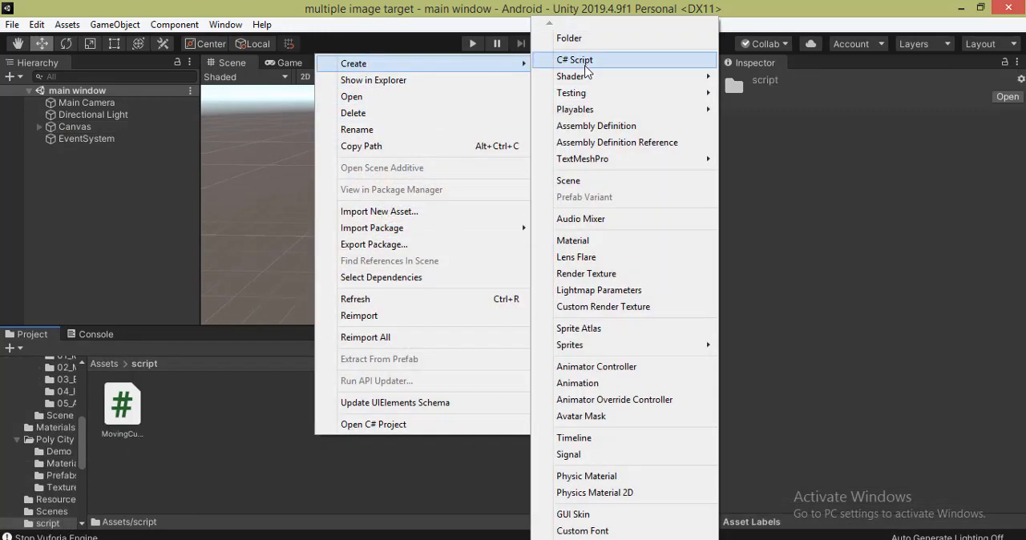
left_click(575, 60)
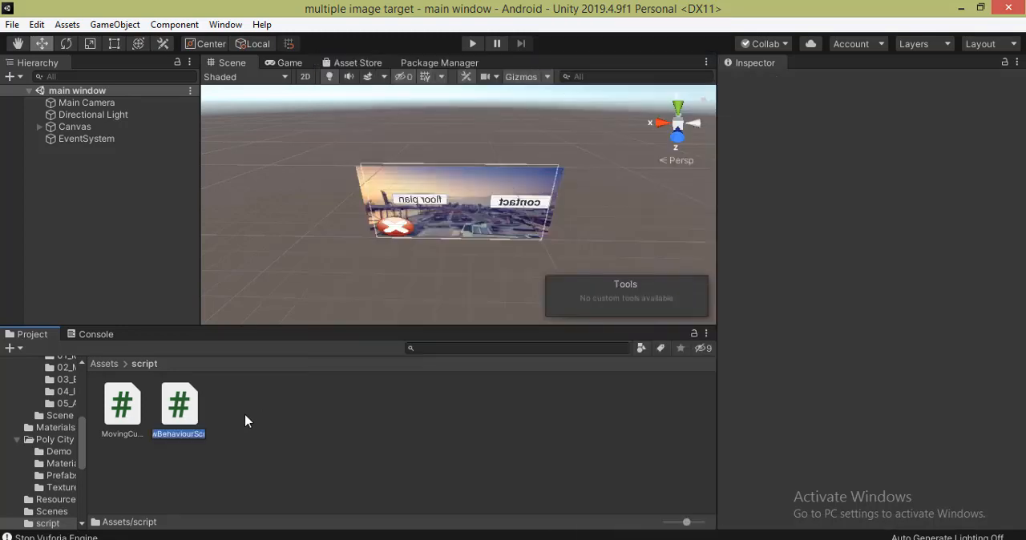
type("Change")
type("S")
type("ce")
type("ne")
type("S")
type("cript")
key("Return")
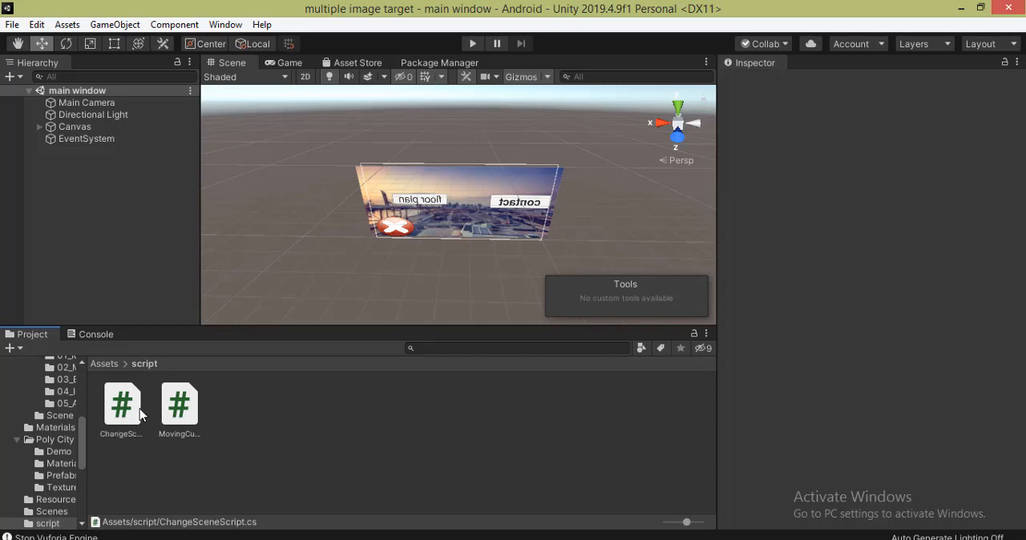
- Open ChangeSceneScript in Visual Studio and delete its default Start and Update methods with their comments
left_click(136, 409)
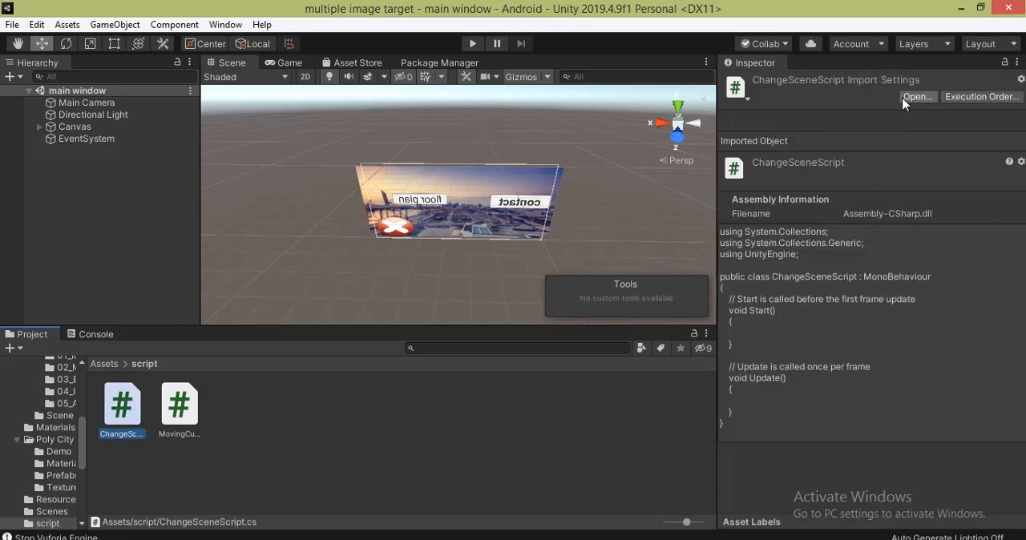
left_click(917, 98)
left_click_drag(114, 164, 141, 282)
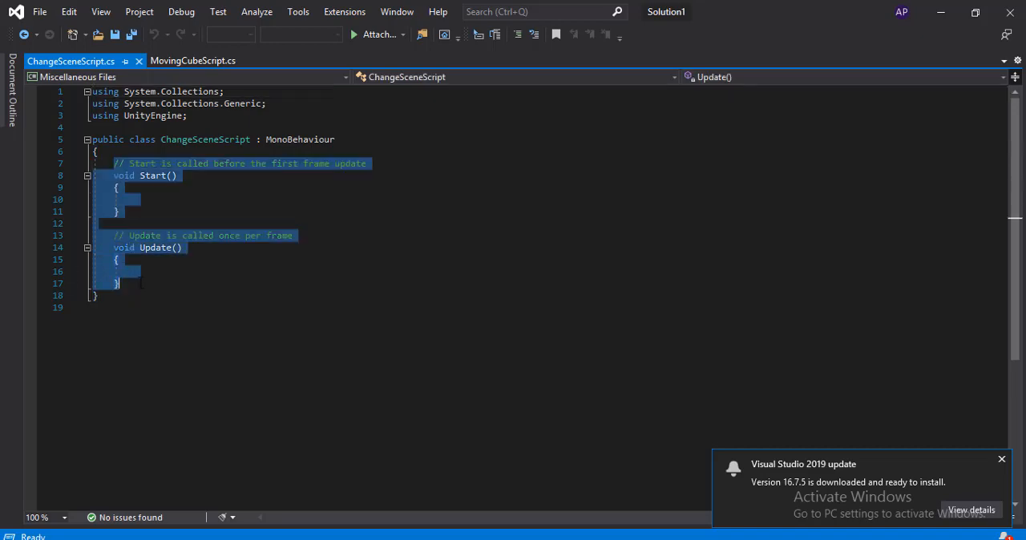
key("Delete")
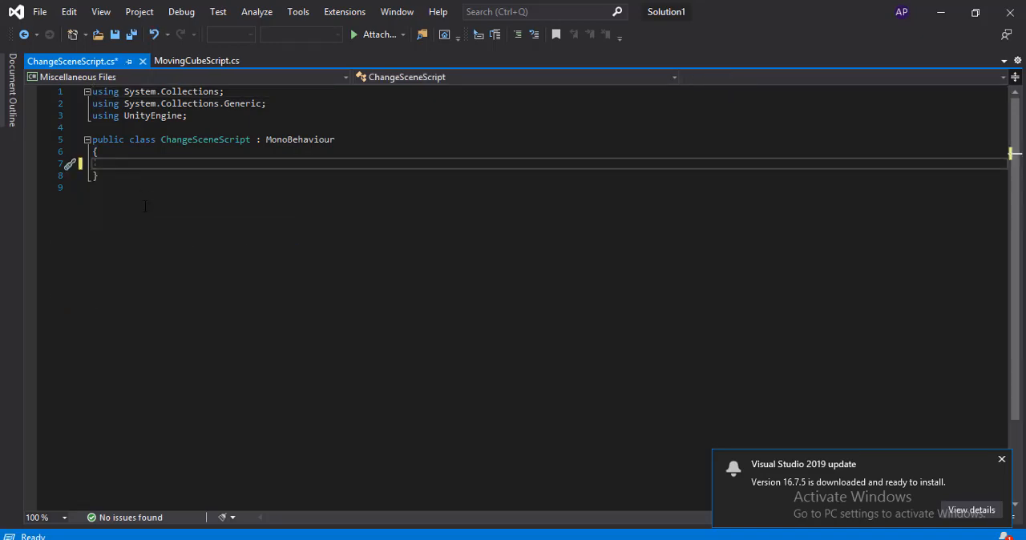
- Add an empty public void method named floorplane() to the ChangeSceneScript class
type("publi")
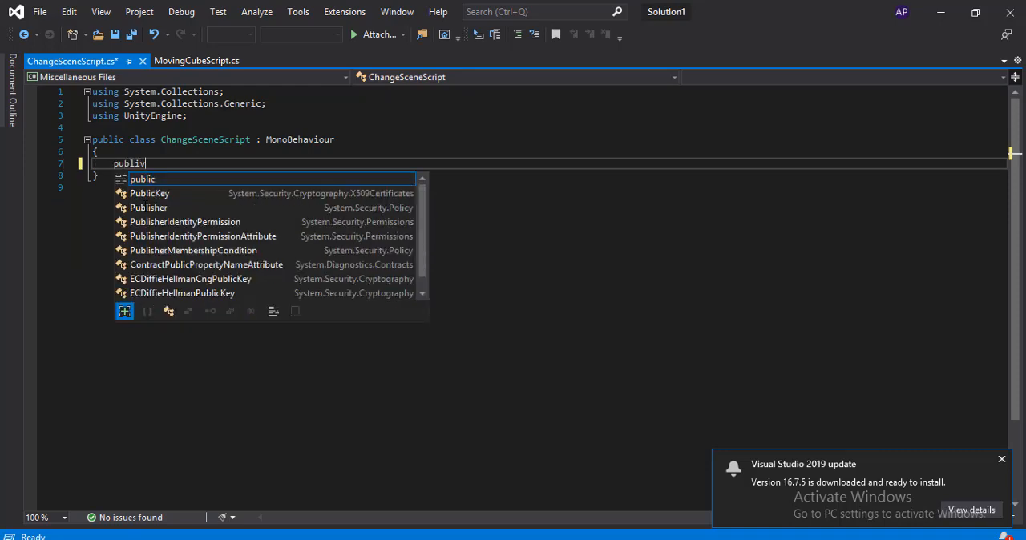
type("c void floor")
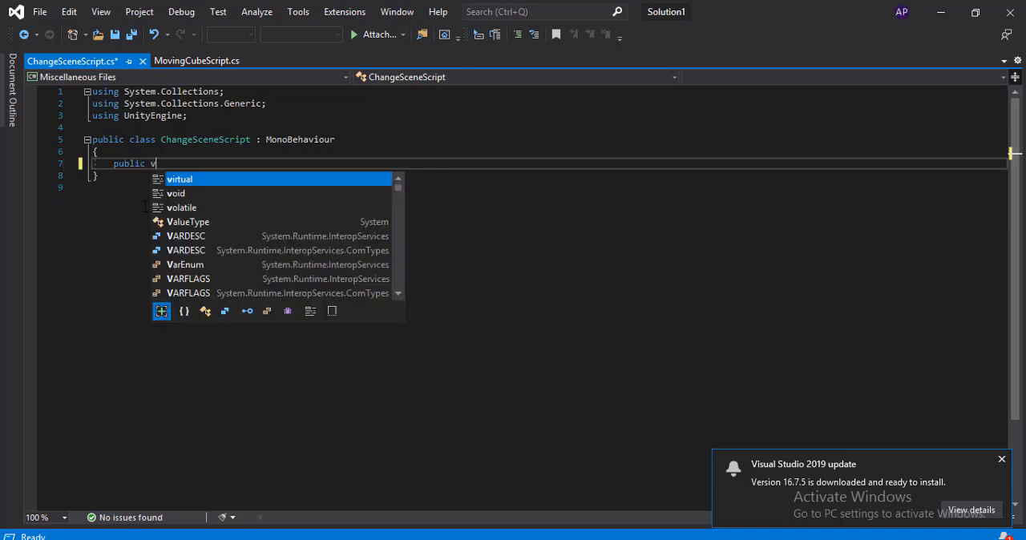
type("p")
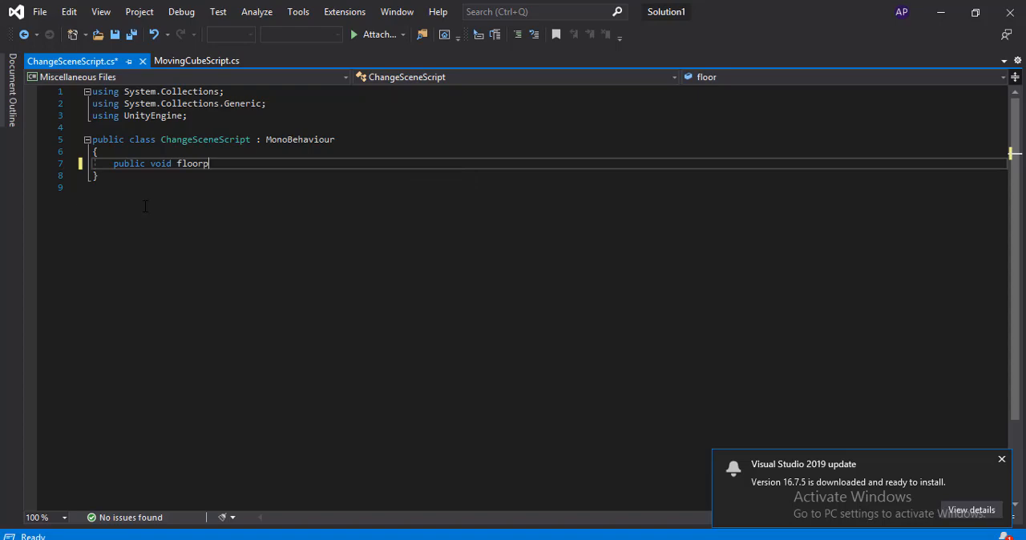
type("lane()")
key("Return")
type("{")
key("Return")
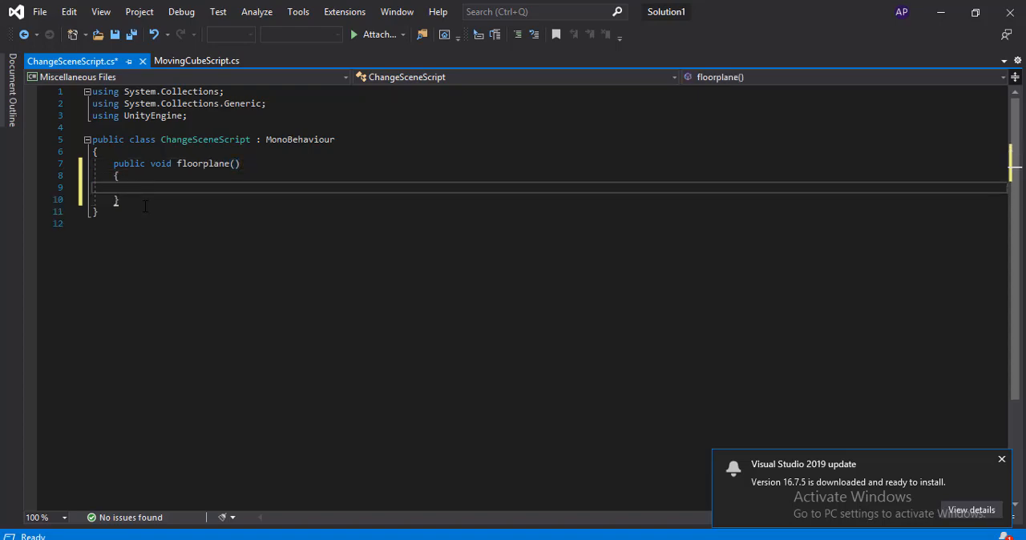
- Add an empty public void method named contact() below floorplane() in the ChangeSceneScript class
key("Down")
key("Return")
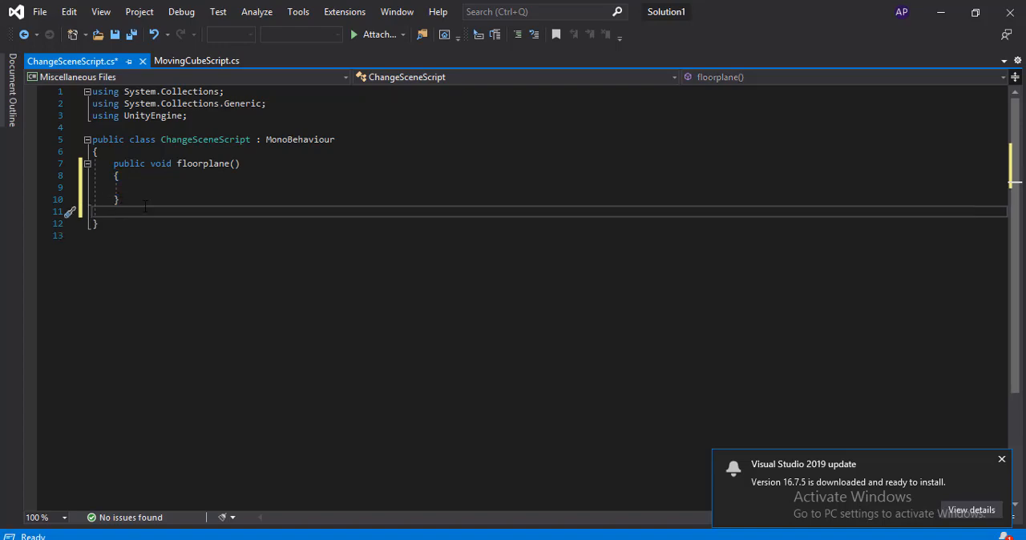
type("public void")
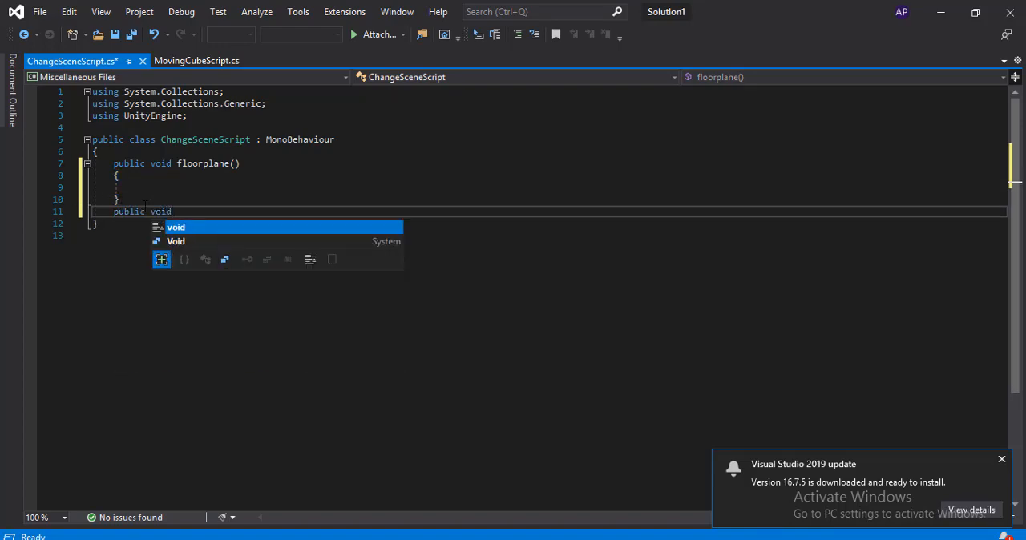
type(" contac")
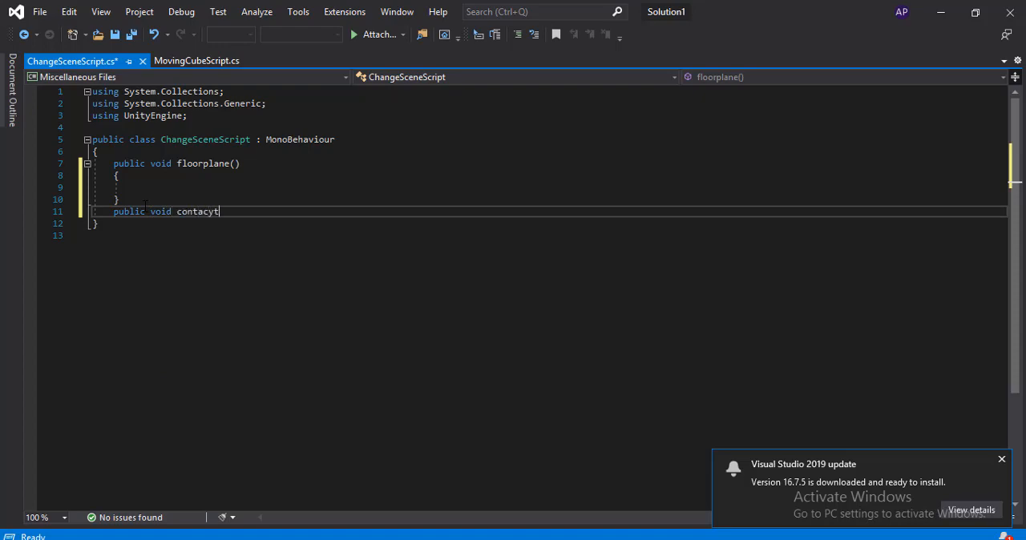
type("yt")
key("BackSpace")
key("BackSpace")
key("BackSpace")
type("ct()")
key("Return")
type("{")
key("Return")
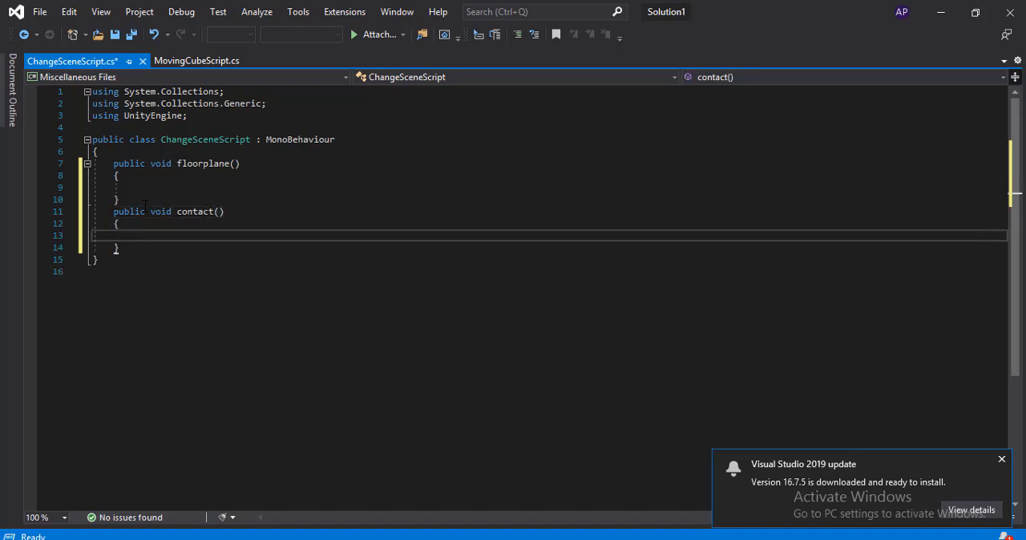
- Add an empty public void method named exit() below contact(), followed by two blank lines
key("Down")
key("Return")
type("public void exit(")
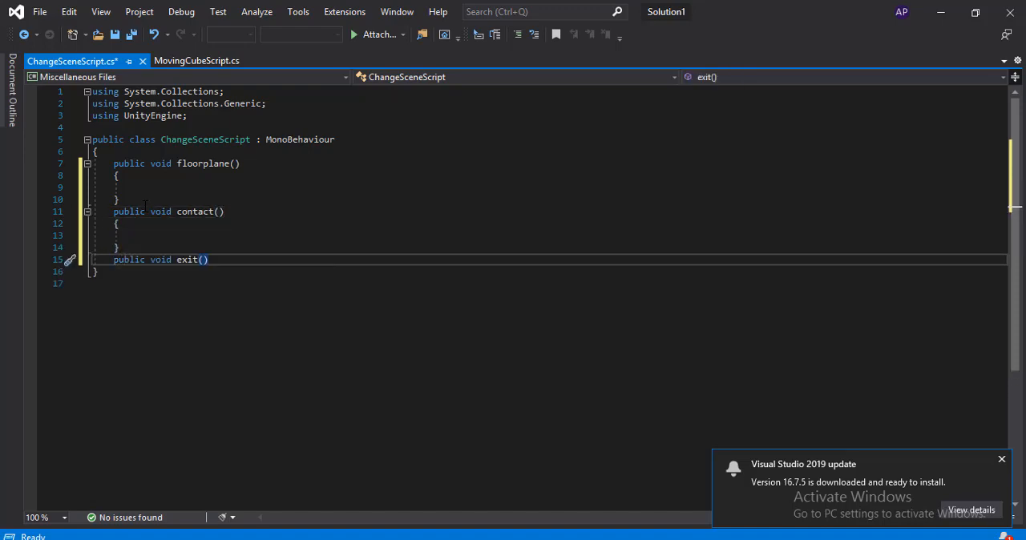
key("Return")
type("{")
key("Return")
key("Down")
key("Return")
key("Return")
key("Up")
key("Up")
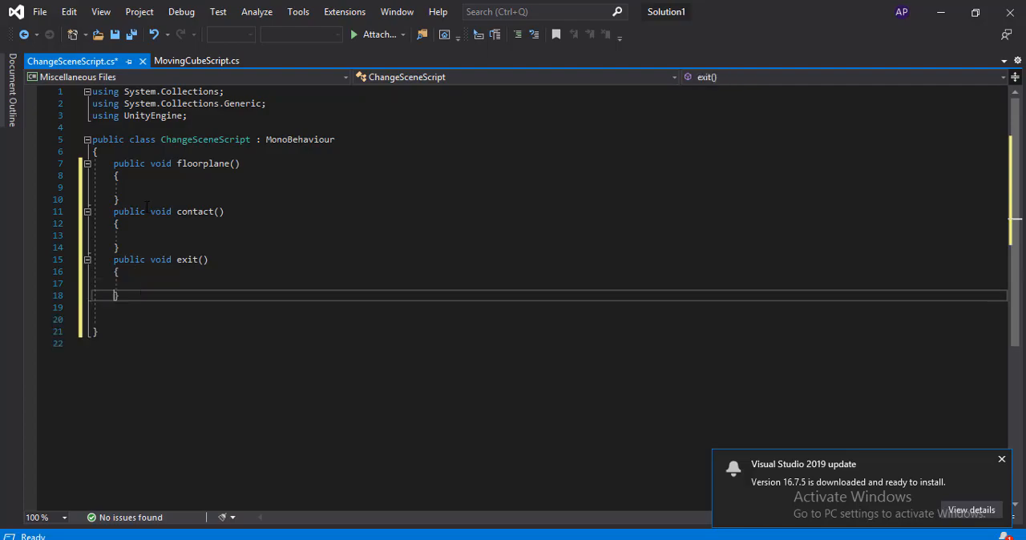
- Switch to Unity, play the main window scene to check its menu buttons, and browse to the Scenes folder
key("alt+Tab")
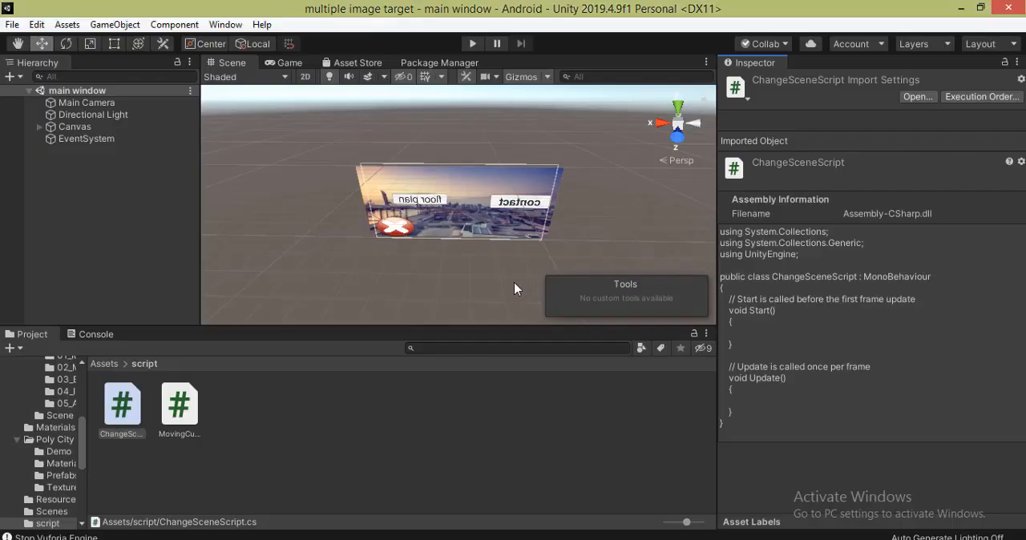
left_click(39, 127)
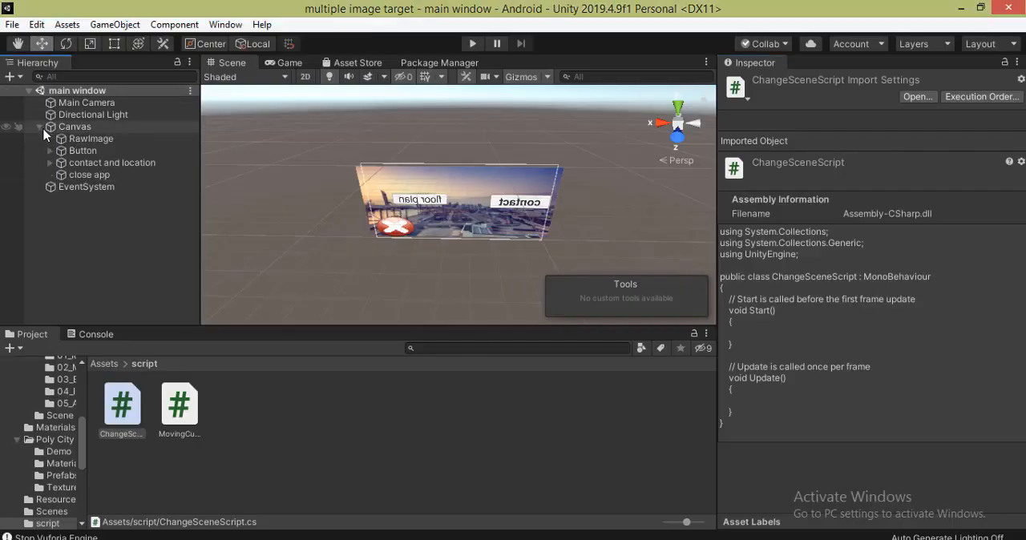
left_click(85, 151)
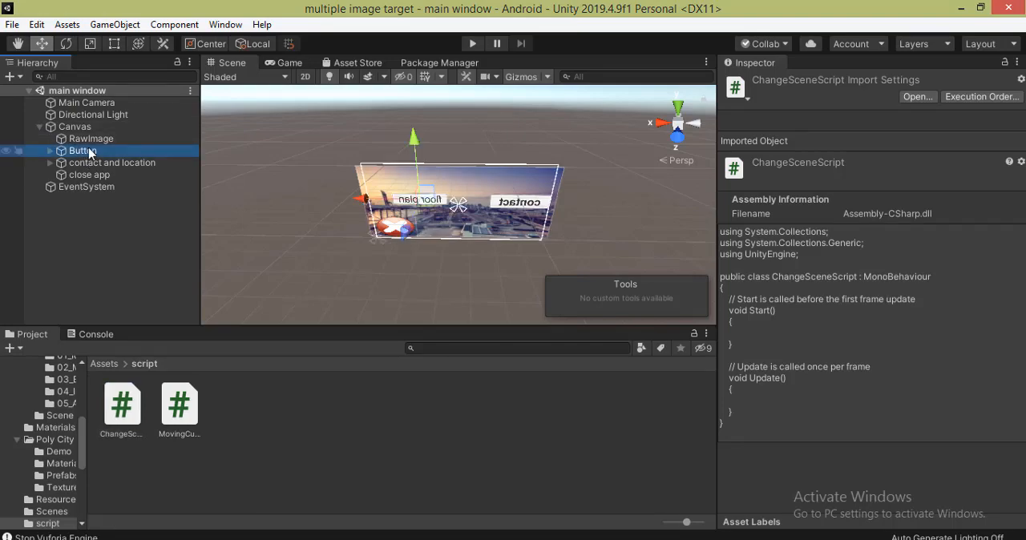
left_click(473, 45)
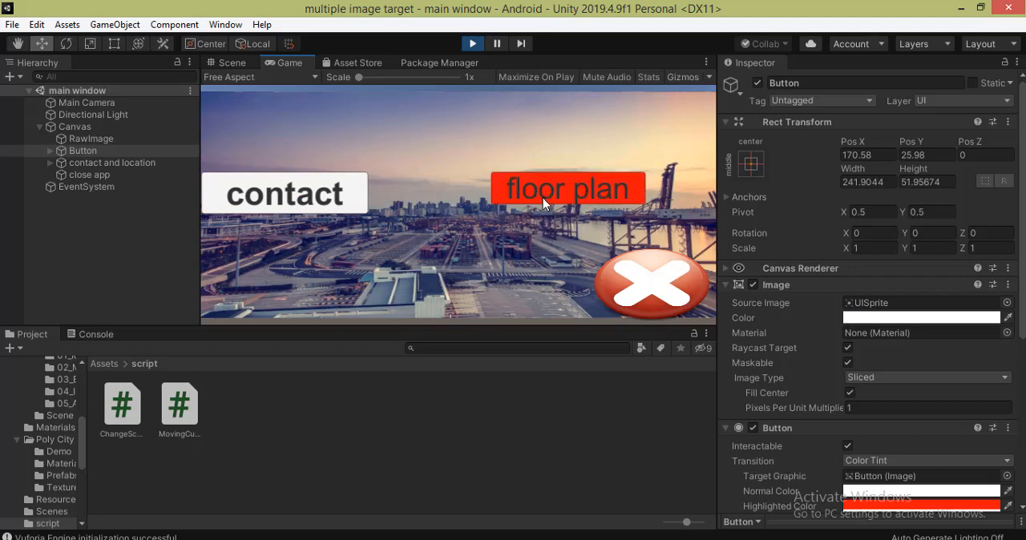
left_click(104, 364)
double_click(490, 421)
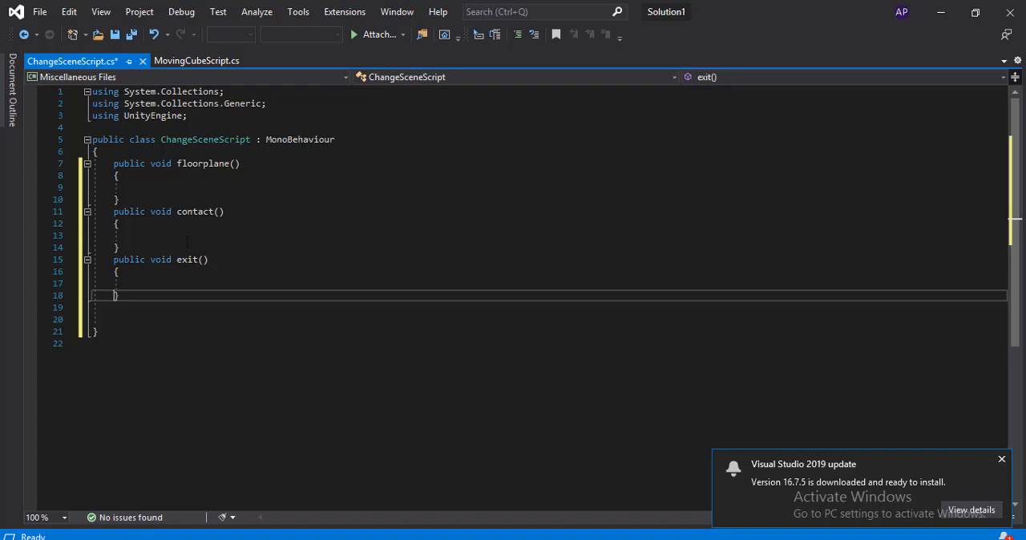
- In Visual Studio, import UnityEngine.SceneManagement and make floorplane() call SceneManager.LoadScene("SampleScene"), checking the scene's name in Unity
left_click(142, 185)
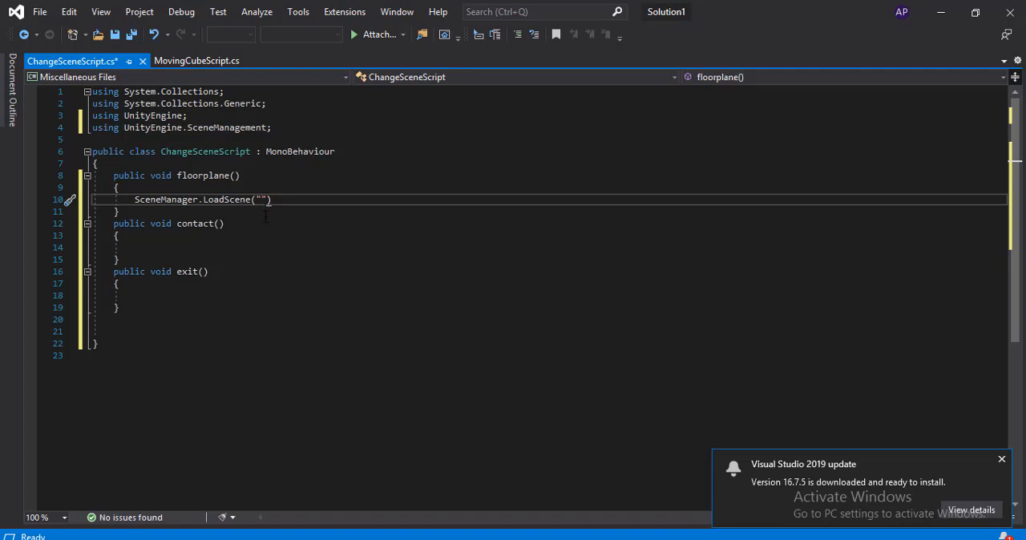
key("alt+Tab")
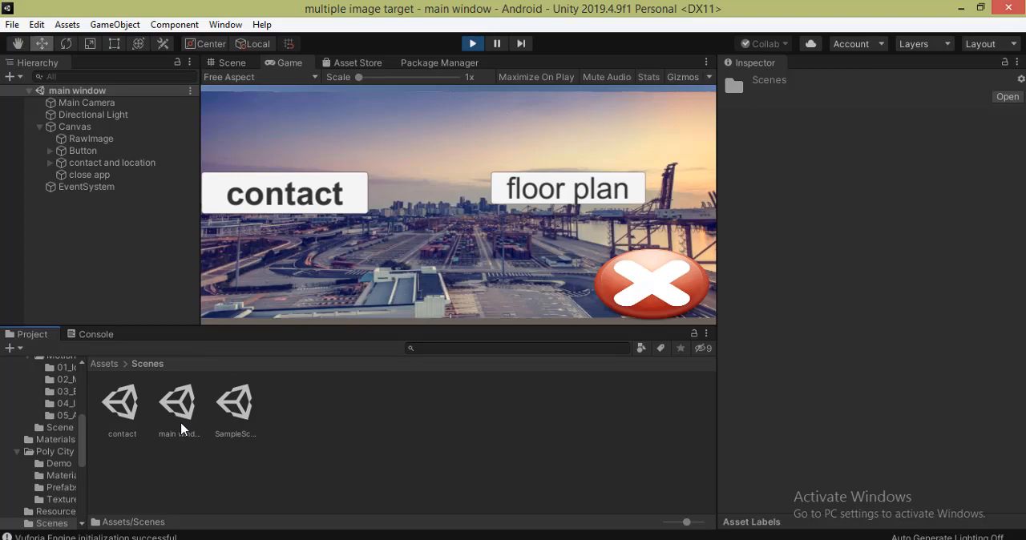
key("alt+Tab")
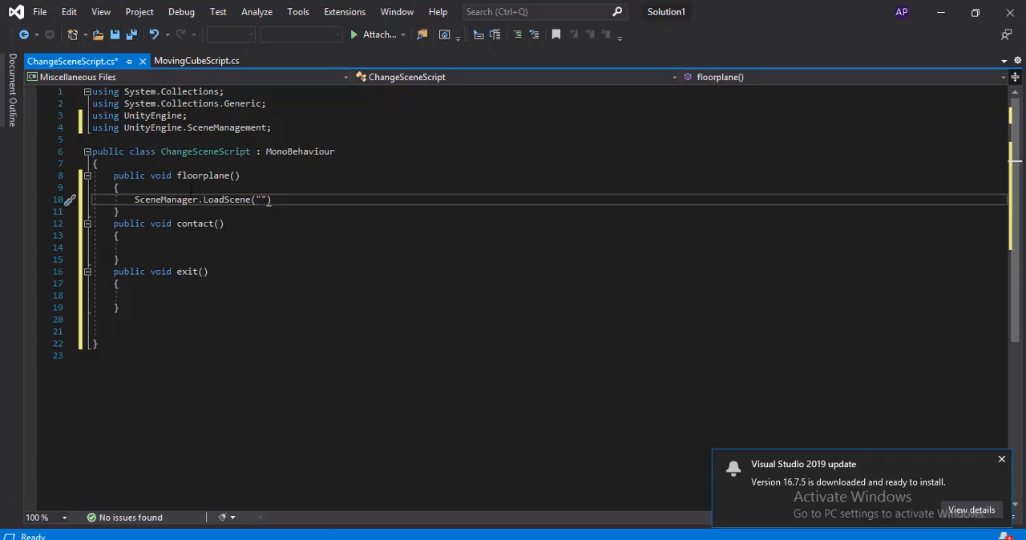
key("alt+Tab")
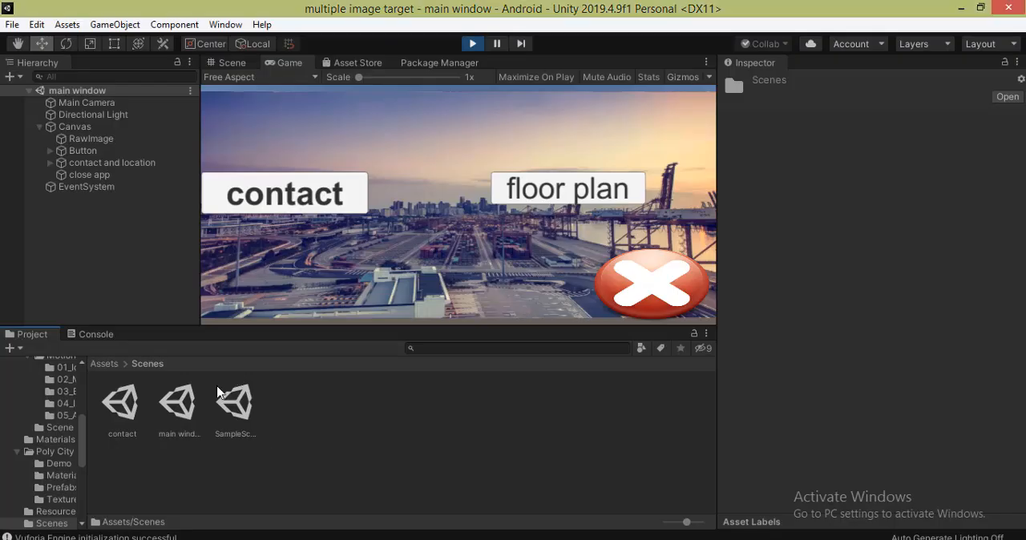
left_click(241, 437)
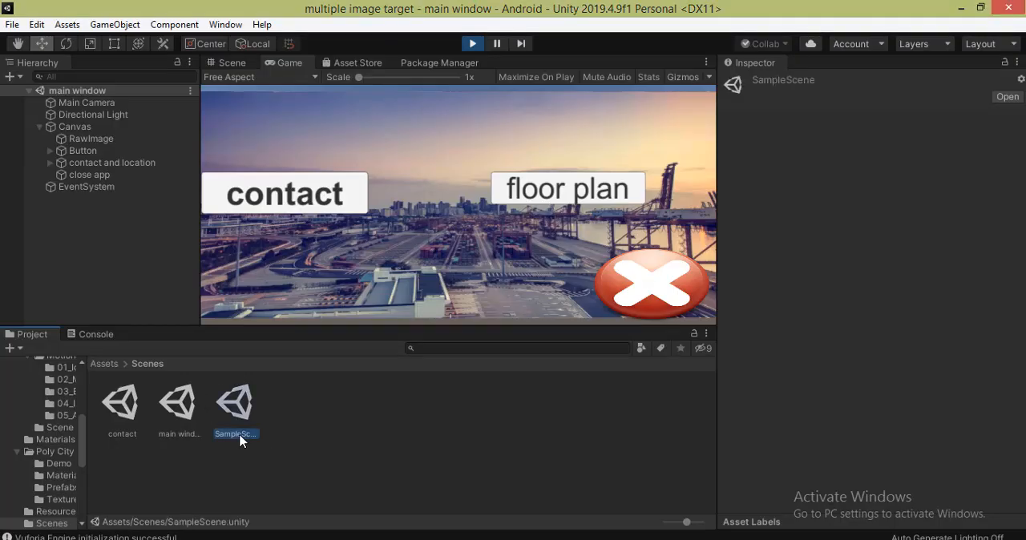
key("alt+Tab")
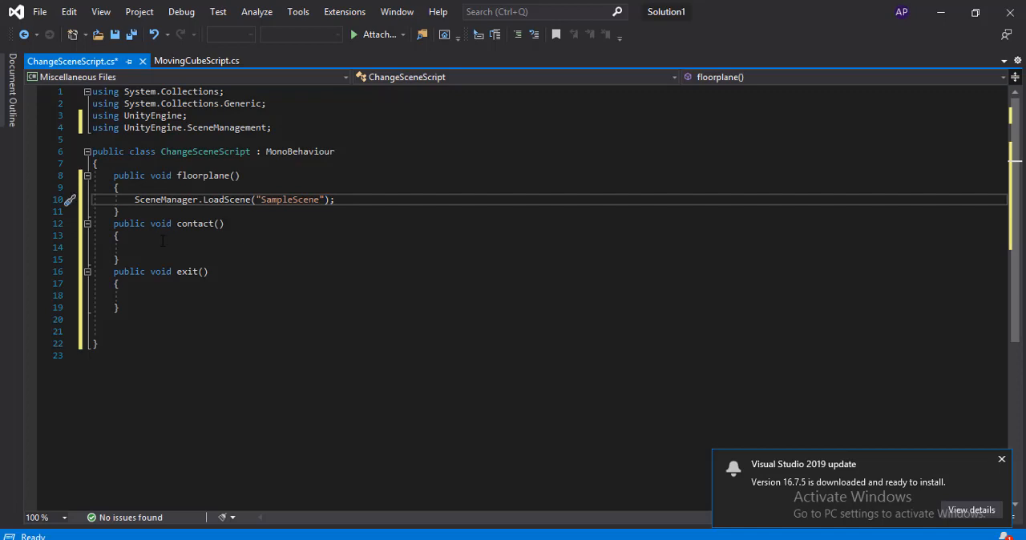
- Copy the LoadScene call into contact() and replace its scene name with "contact", checking the name in Unity's Scenes folder
left_click(163, 239)
left_click(158, 246)
left_click(135, 200)
left_click_drag(135, 199, 256, 201)
left_click_drag(319, 247, 262, 248)
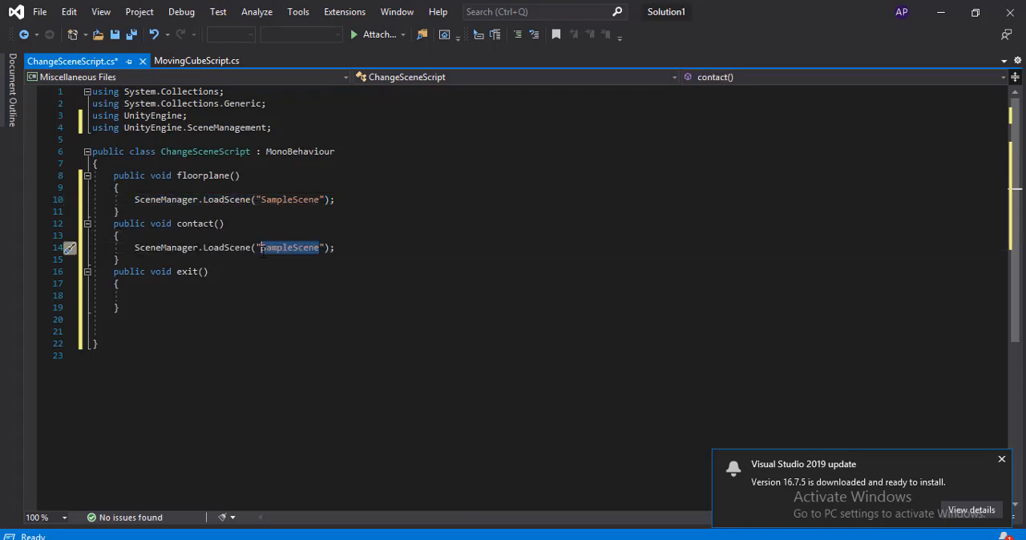
key("BackSpace")
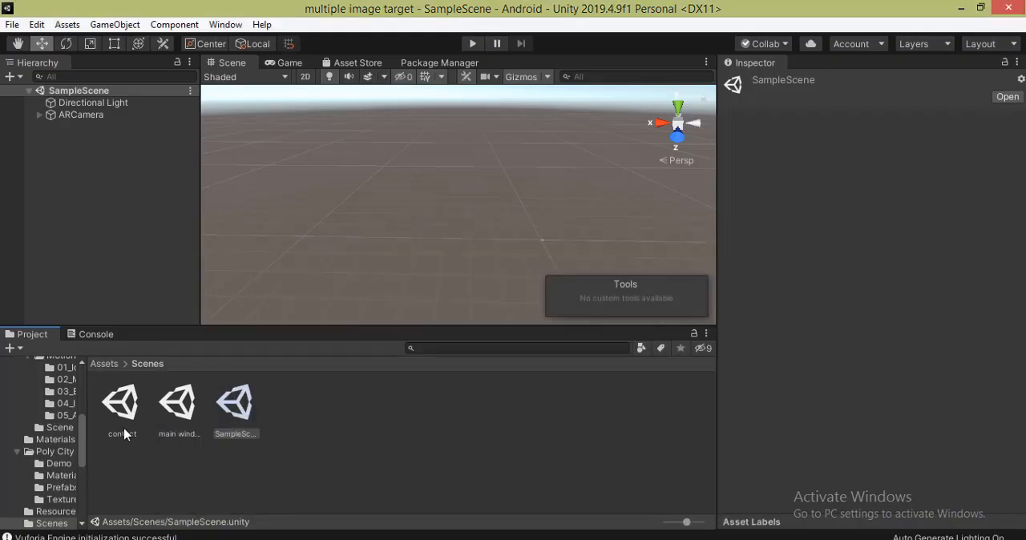
left_click(124, 433)
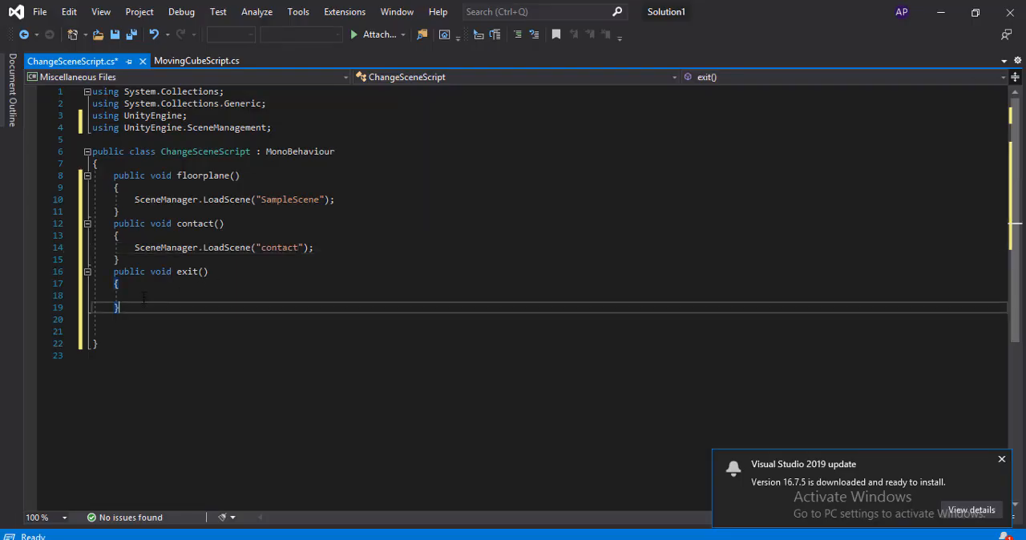
- Make the exit() method call Application.Quit(); and save ChangeSceneScript
left_click(144, 297)
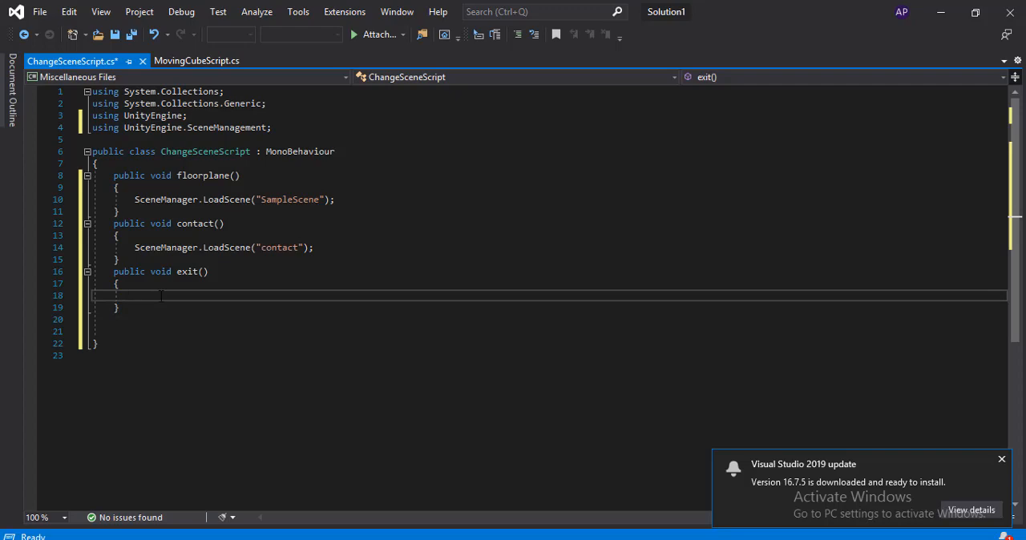
type("Ap")
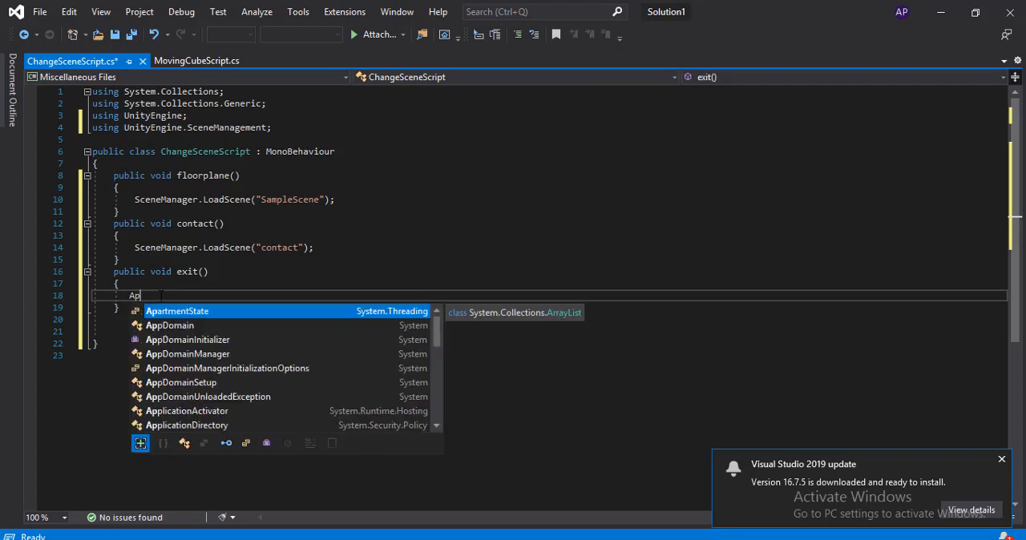
type("plication")
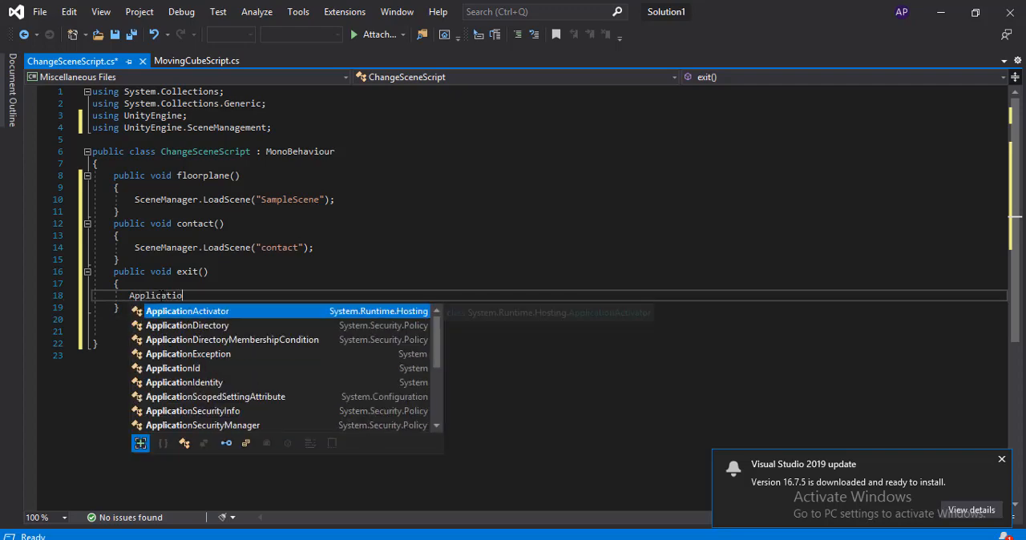
type("Activator.Q")
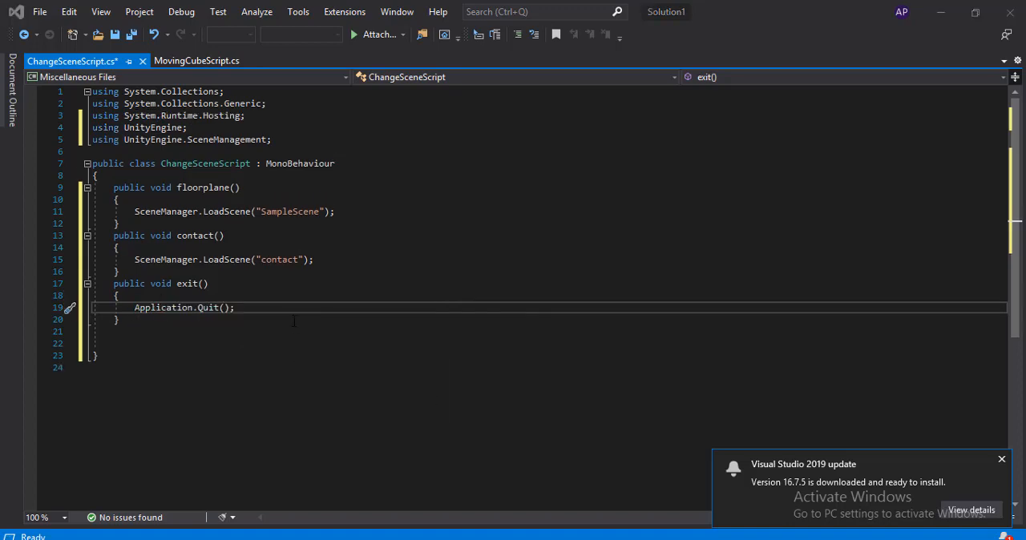
key("ctrl+s")
- Switch to Unity and open the main window scene from the Scenes folder
key("alt+Tab")
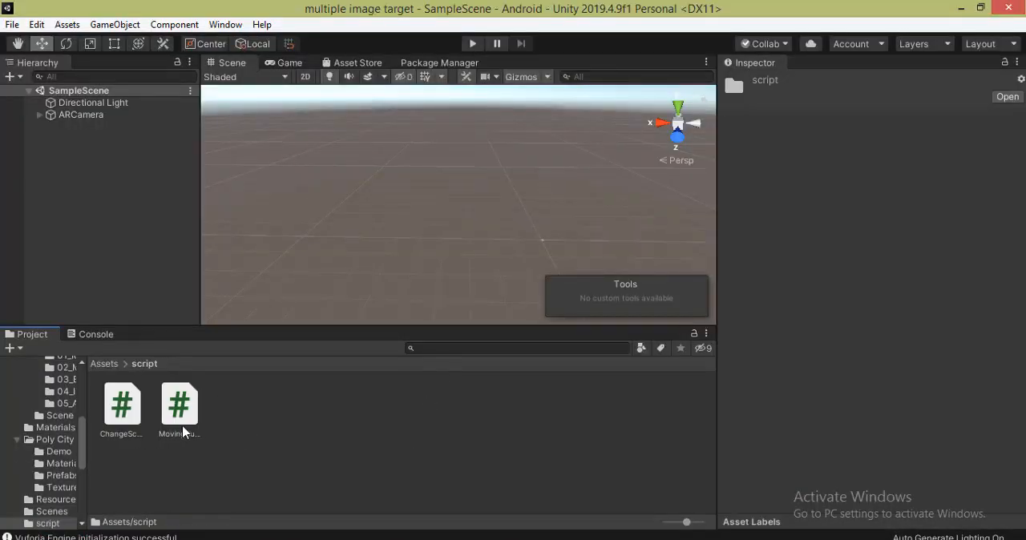
left_click(104, 367)
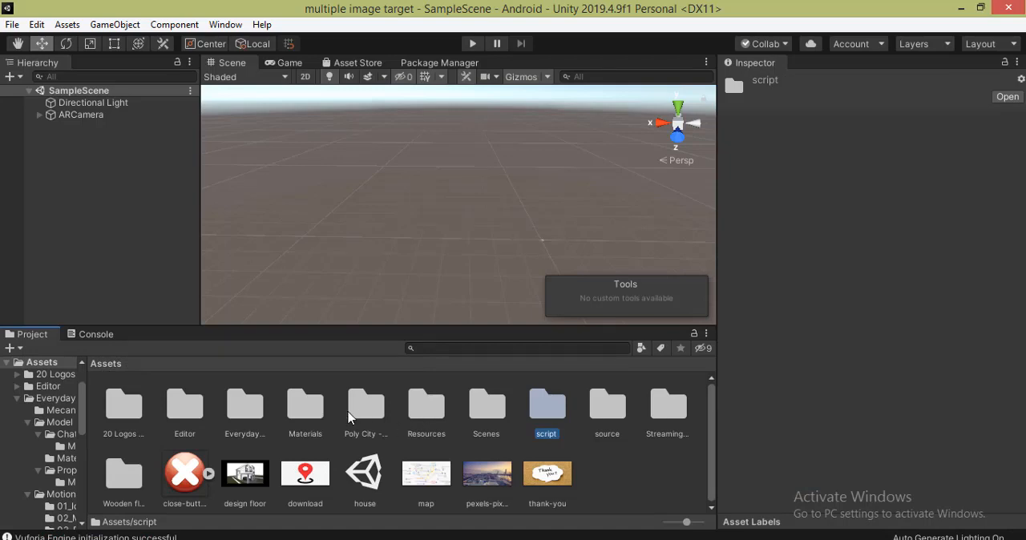
double_click(487, 405)
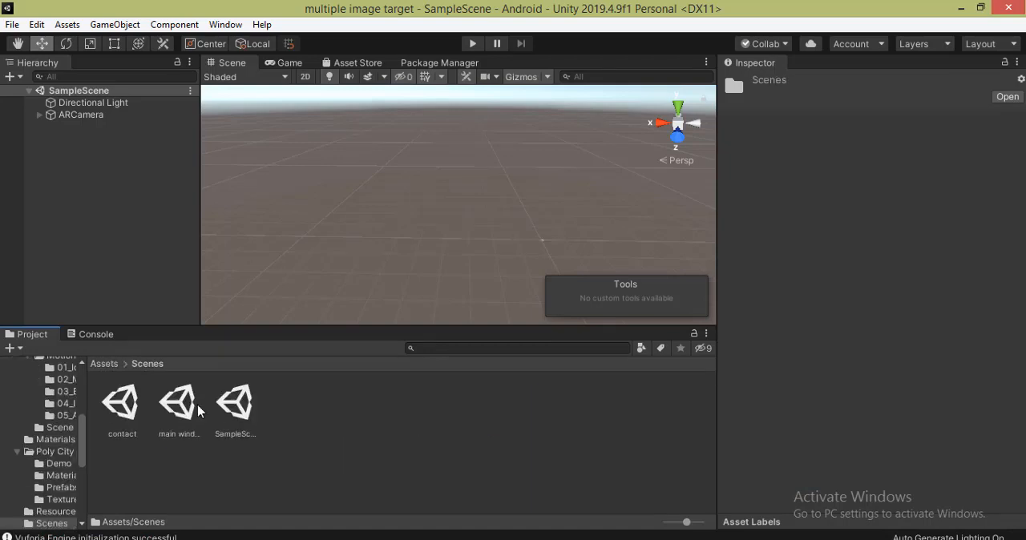
double_click(178, 405)
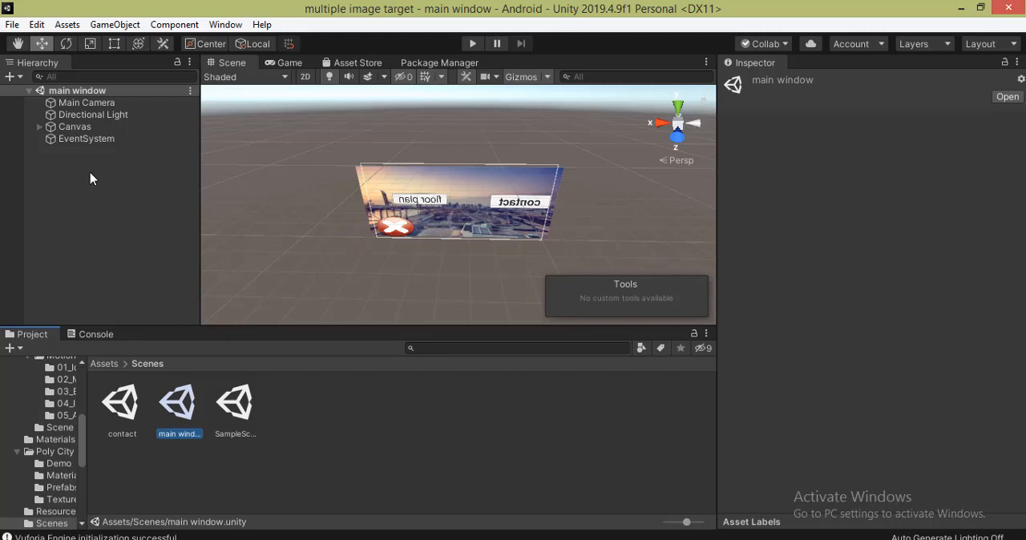
- Create an empty game object in the main window scene and rename it movingscene
left_click(9, 77)
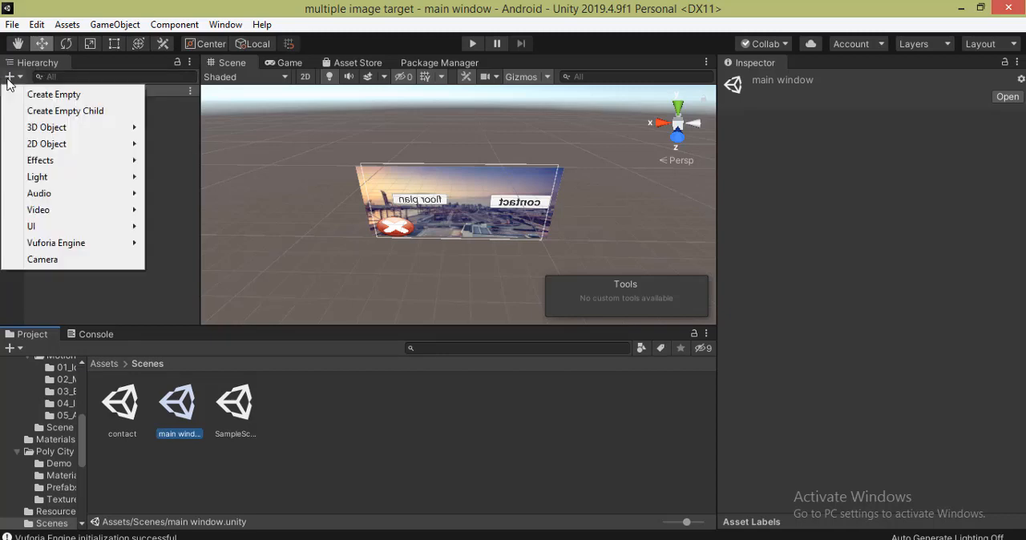
left_click(80, 96)
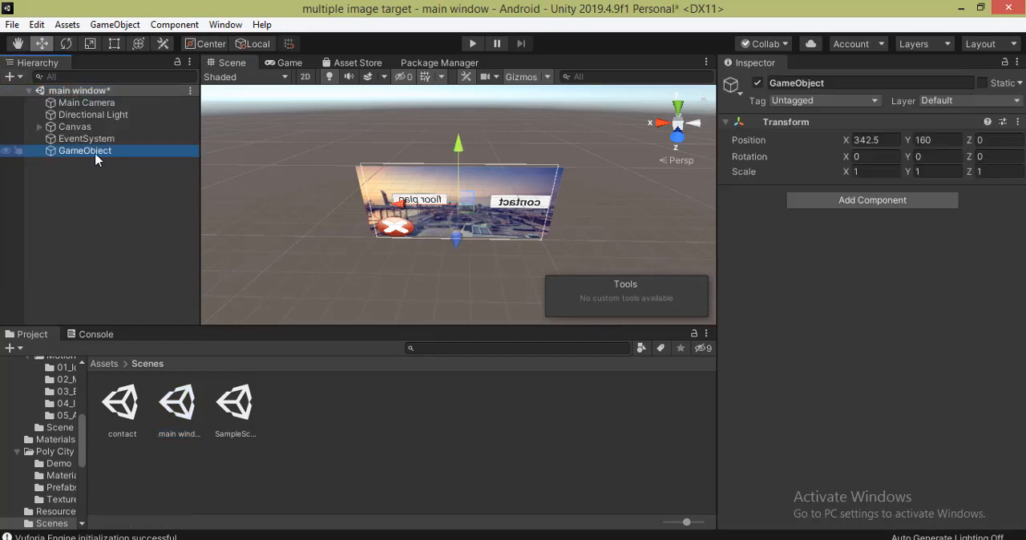
right_click(95, 152)
left_click(137, 200)
type("movi")
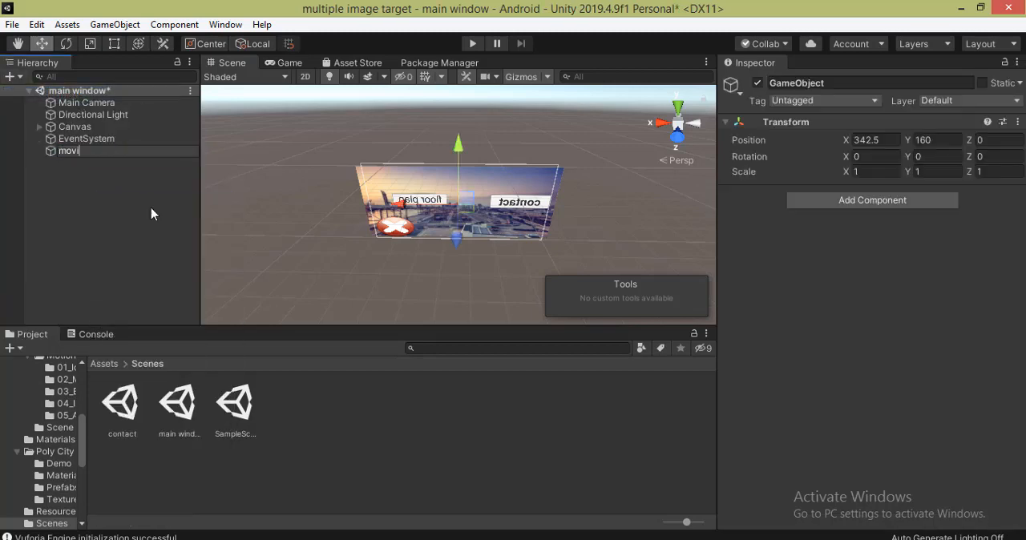
type("ngscene")
left_click(143, 206)
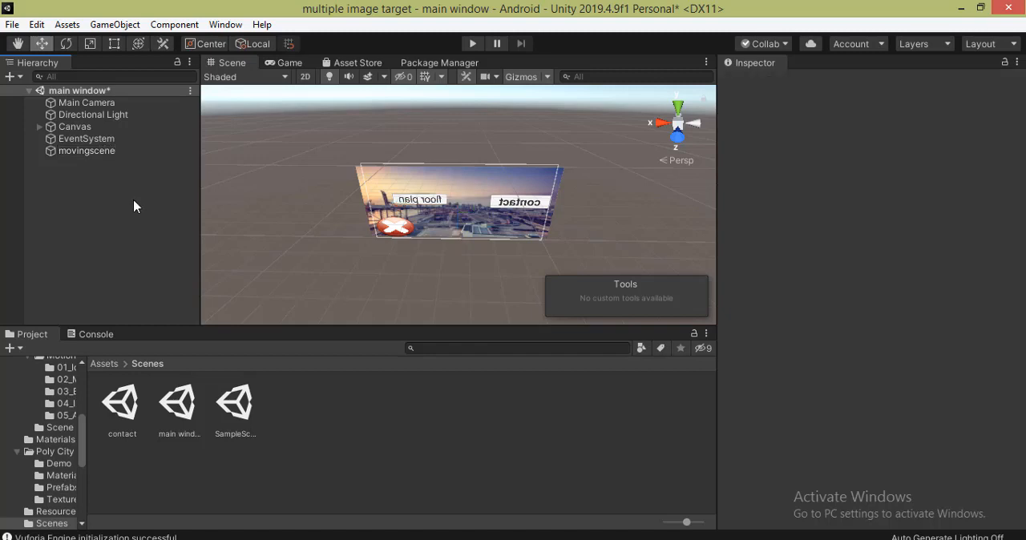
- Attach ChangeSceneScript from the script folder to the movingscene object
left_click(101, 364)
double_click(542, 417)
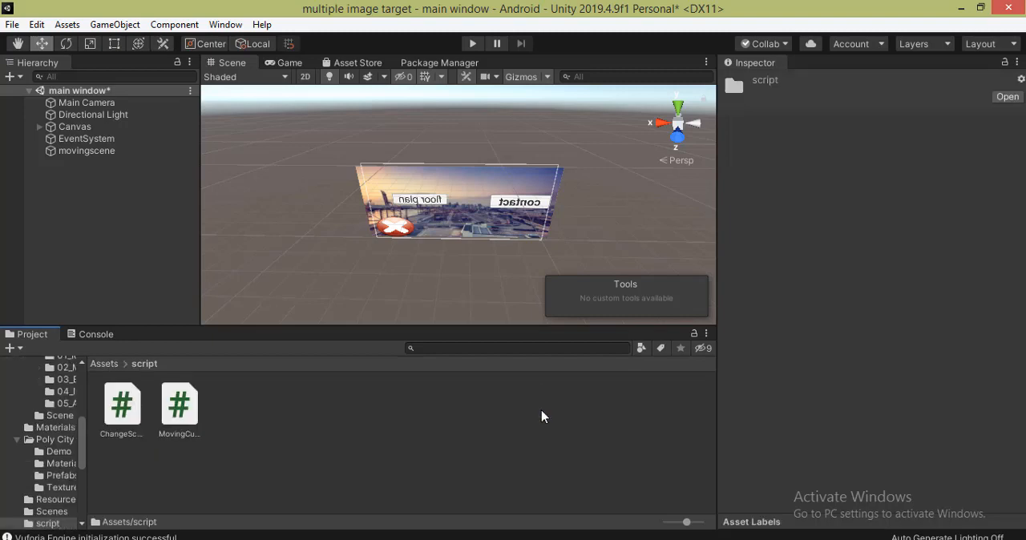
left_click(122, 408)
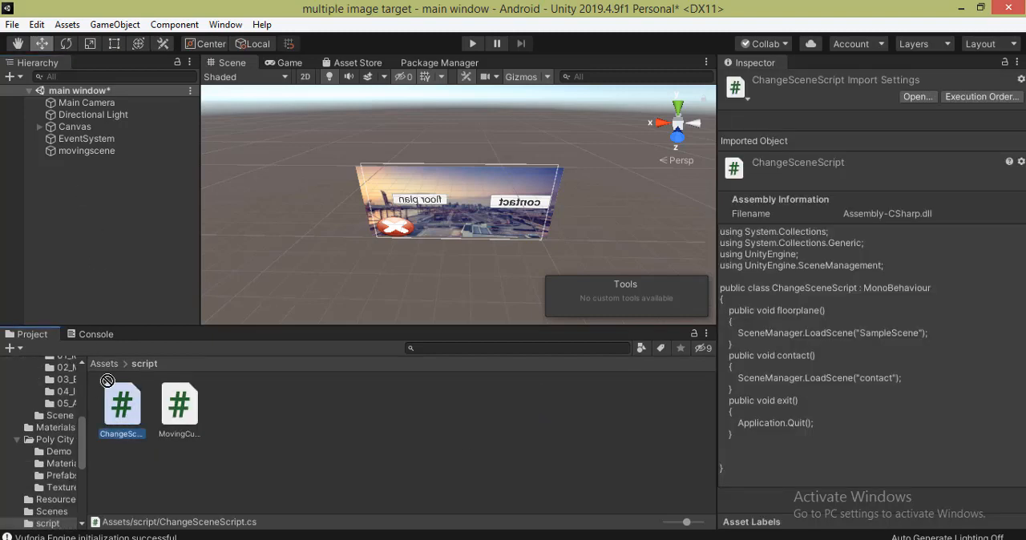
left_click_drag(108, 381, 91, 151)
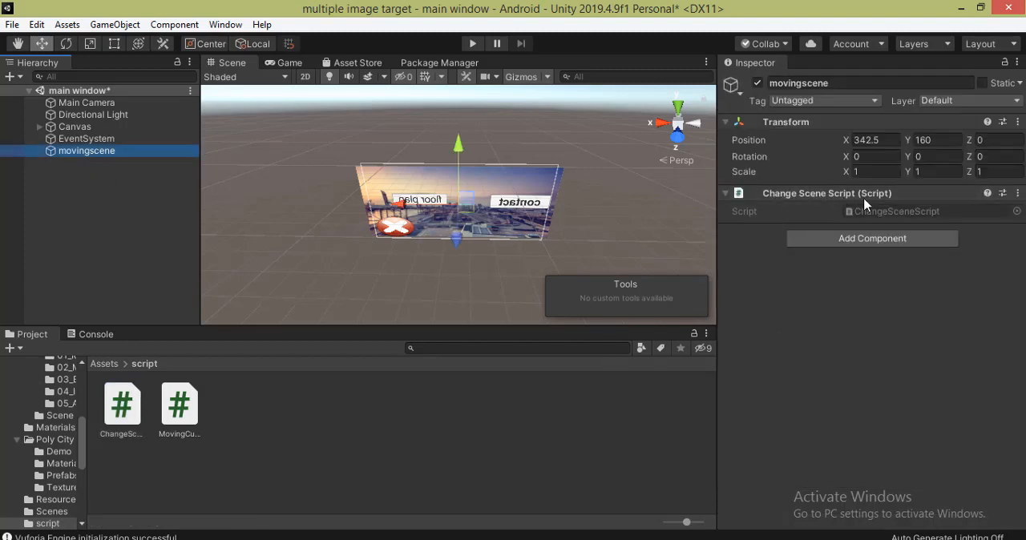
- Add an On Click event to the floor plan button under Canvas, targeting movingscene with the ChangeSceneScript floorplane() function
left_click(39, 128)
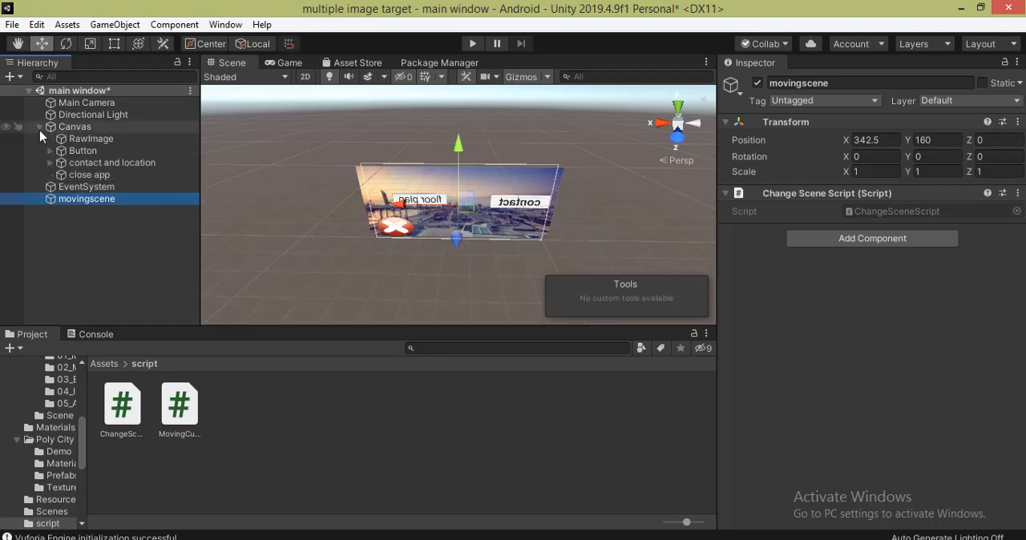
left_click(80, 151)
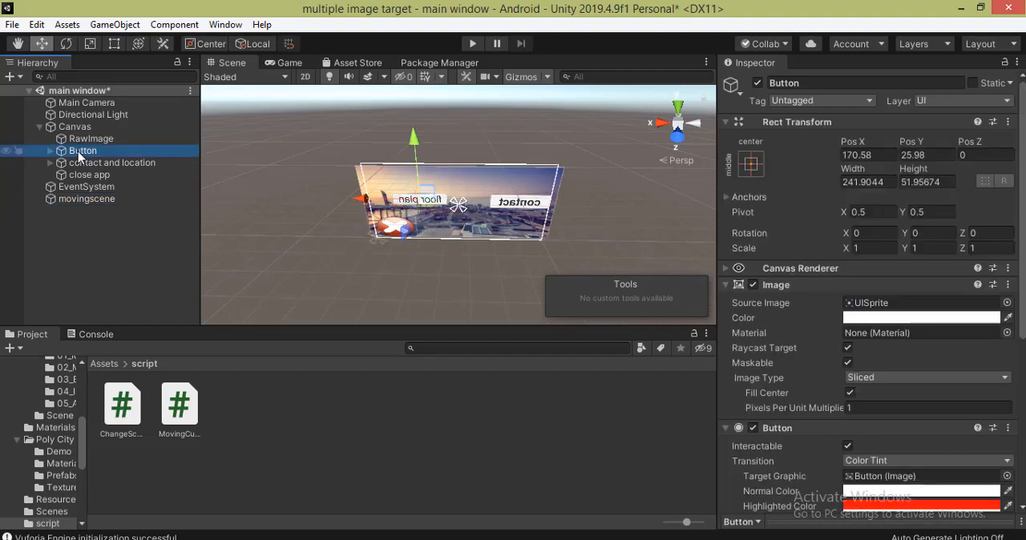
scroll(1023, 478, "down", 10)
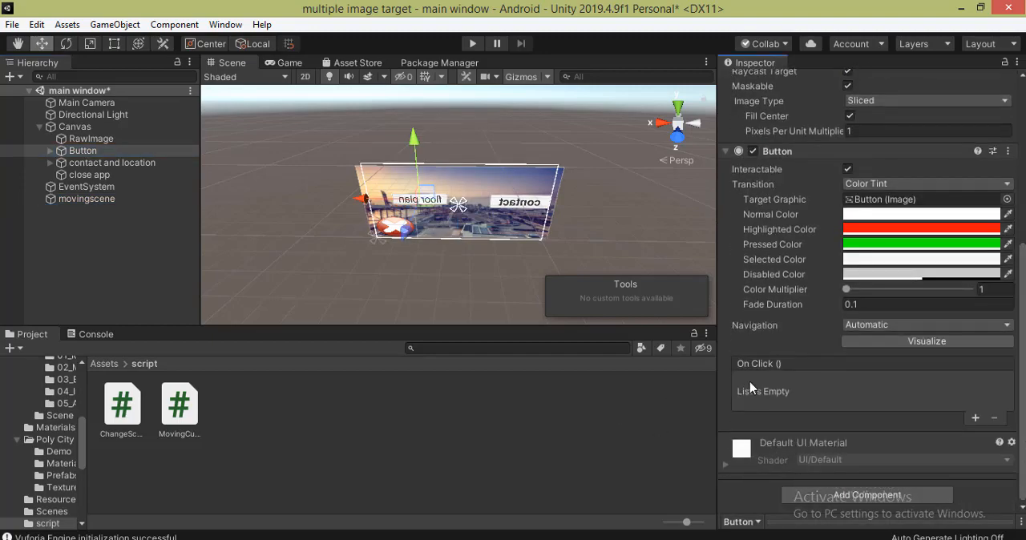
left_click(975, 419)
left_click(67, 200)
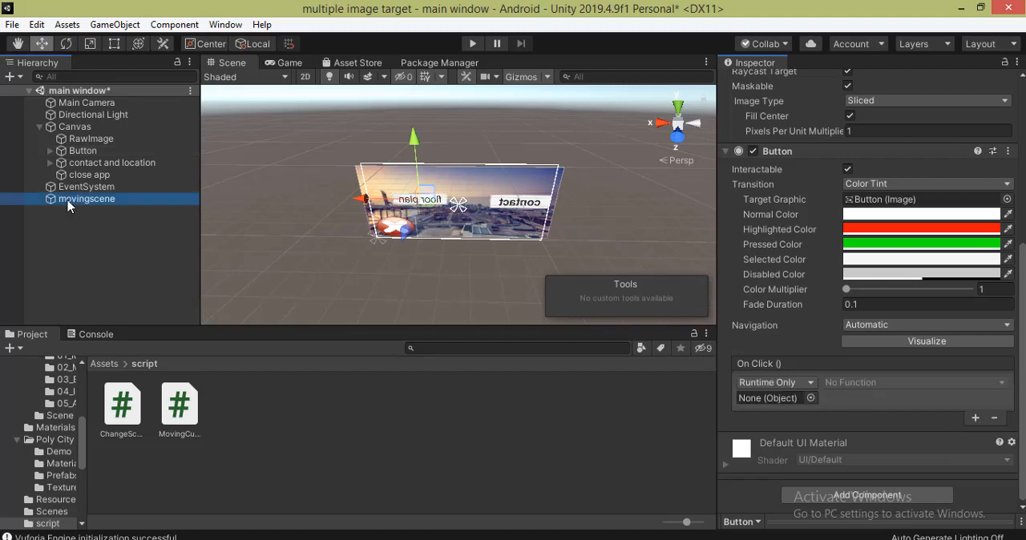
left_click_drag(91, 216, 760, 400)
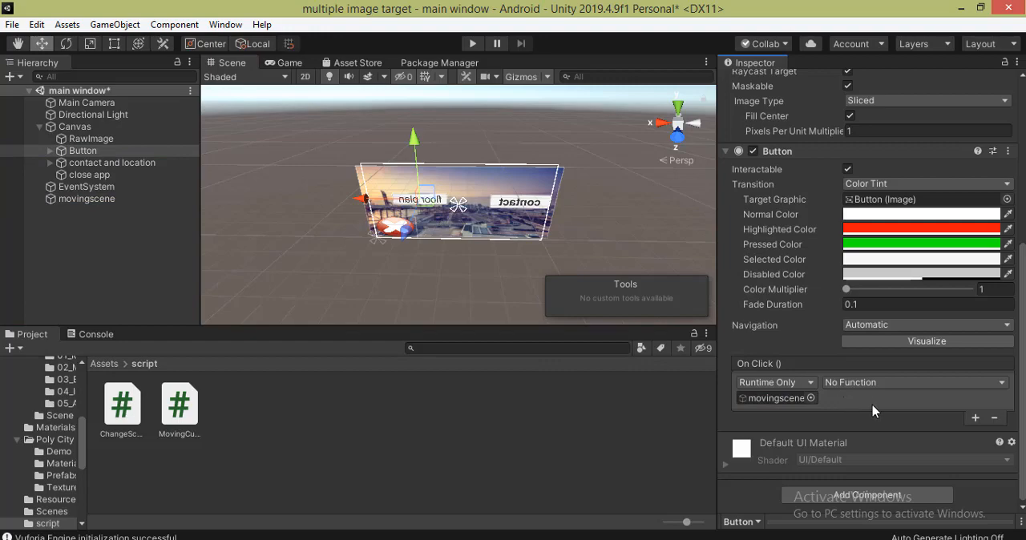
left_click(919, 385)
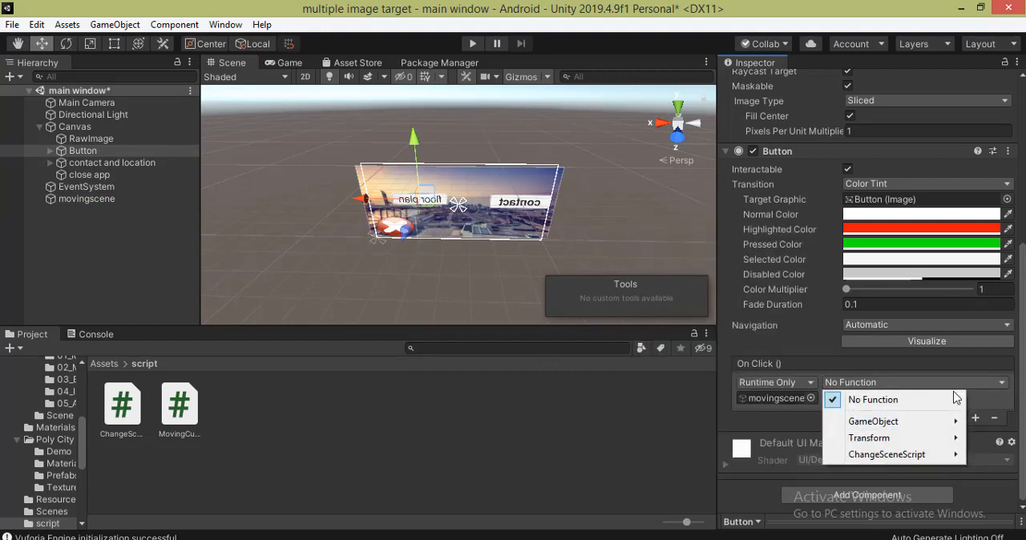
mouse_move(940, 462)
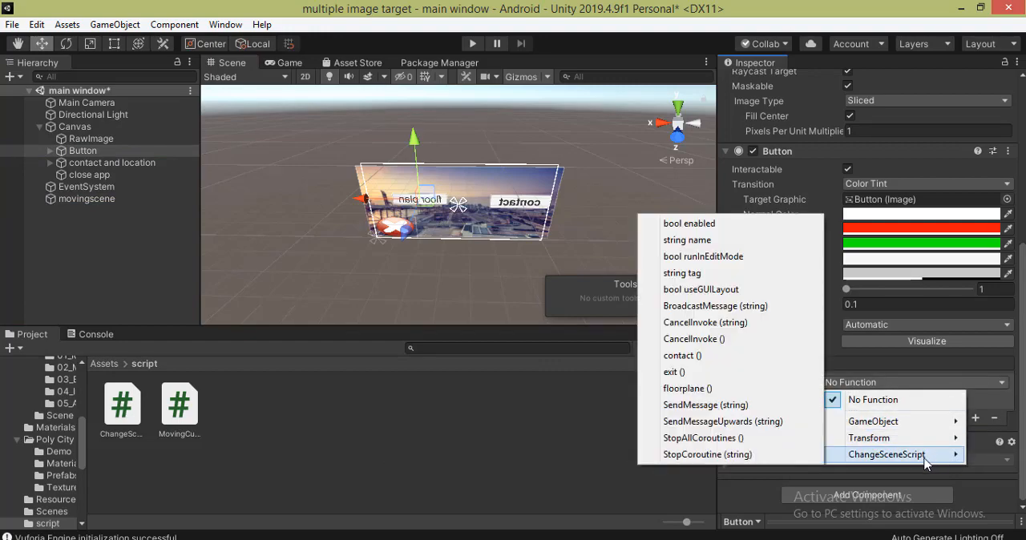
left_click(724, 389)
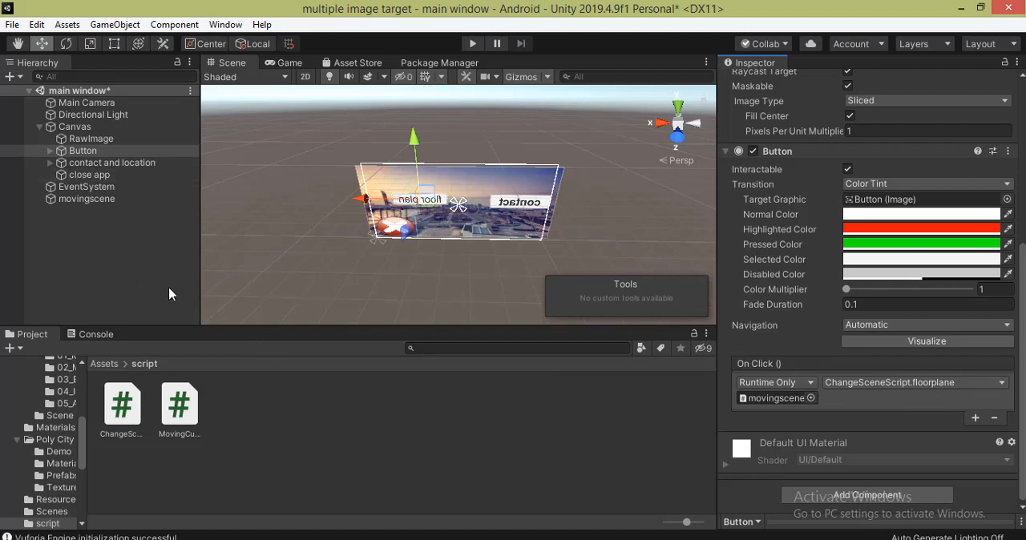
- Add an On Click event to the contact and location button, targeting movingscene with the ChangeSceneScript contact() function
left_click(112, 163)
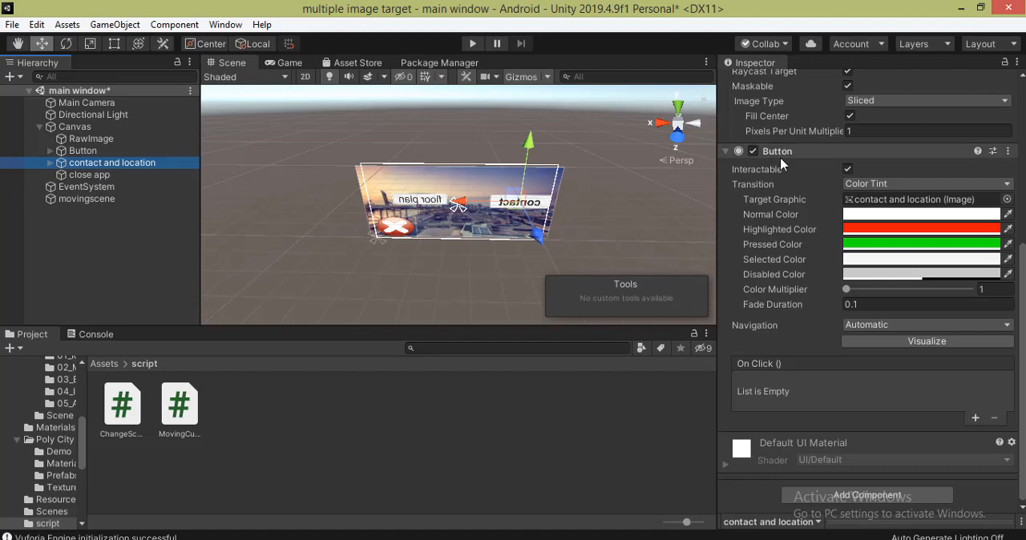
left_click(975, 417)
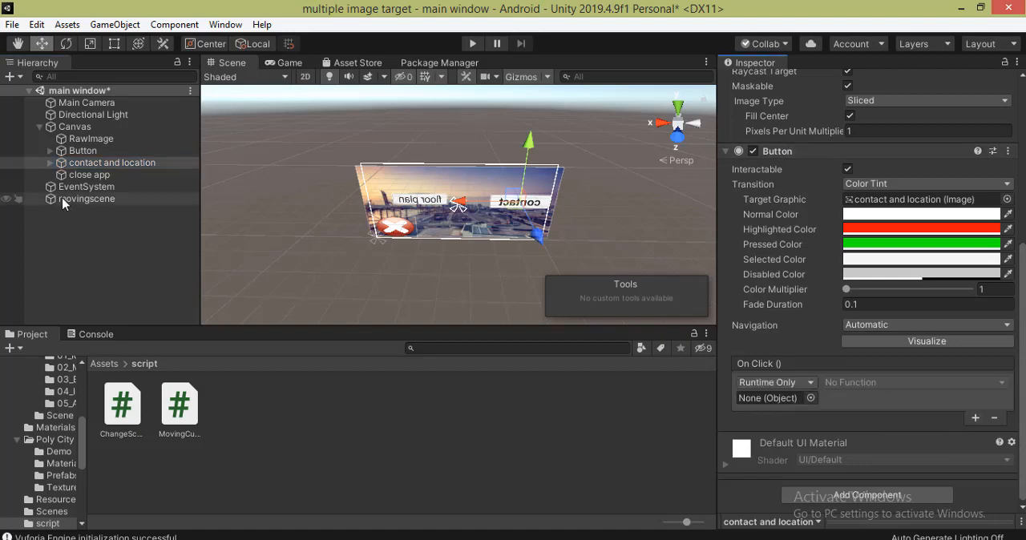
left_click_drag(74, 207, 763, 397)
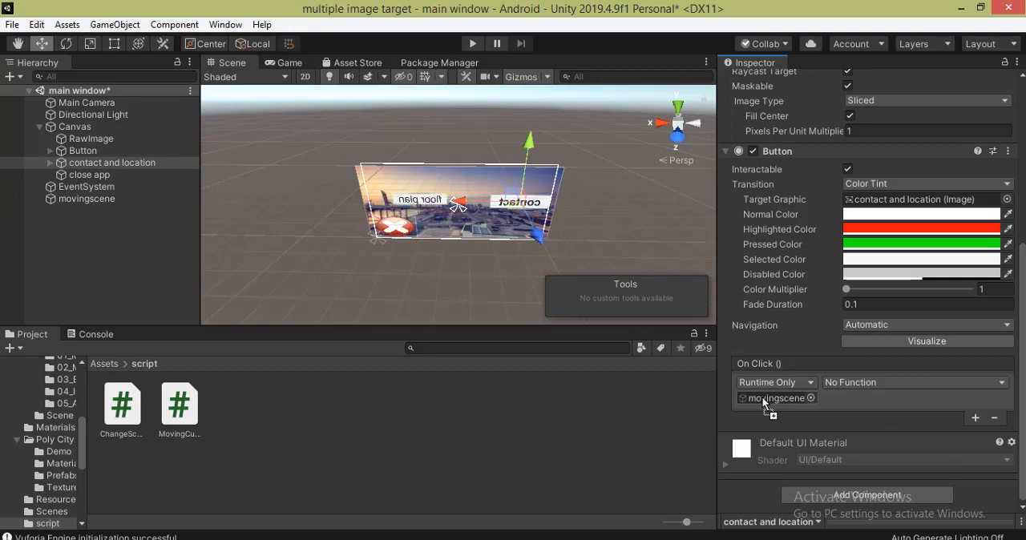
left_click(966, 383)
mouse_move(929, 455)
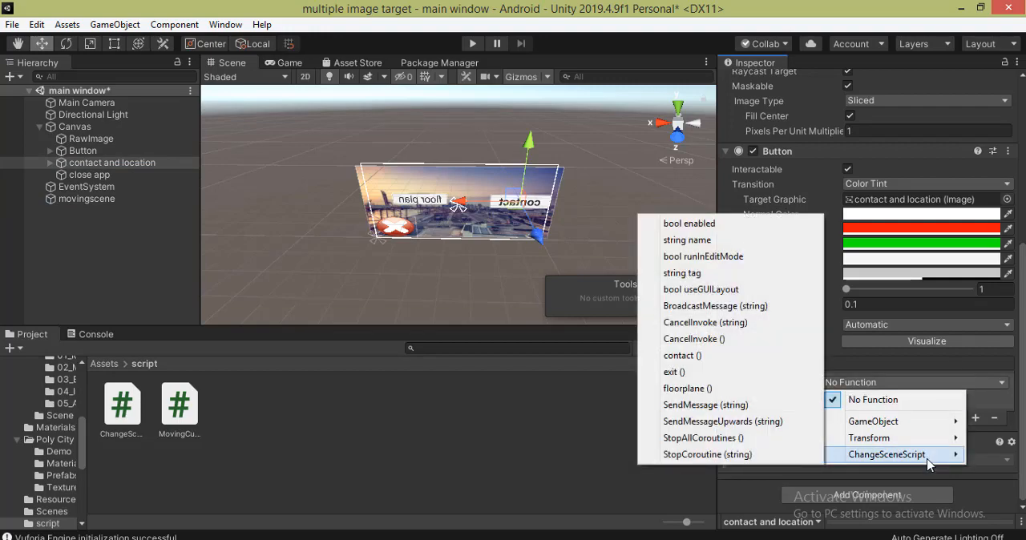
left_click(690, 356)
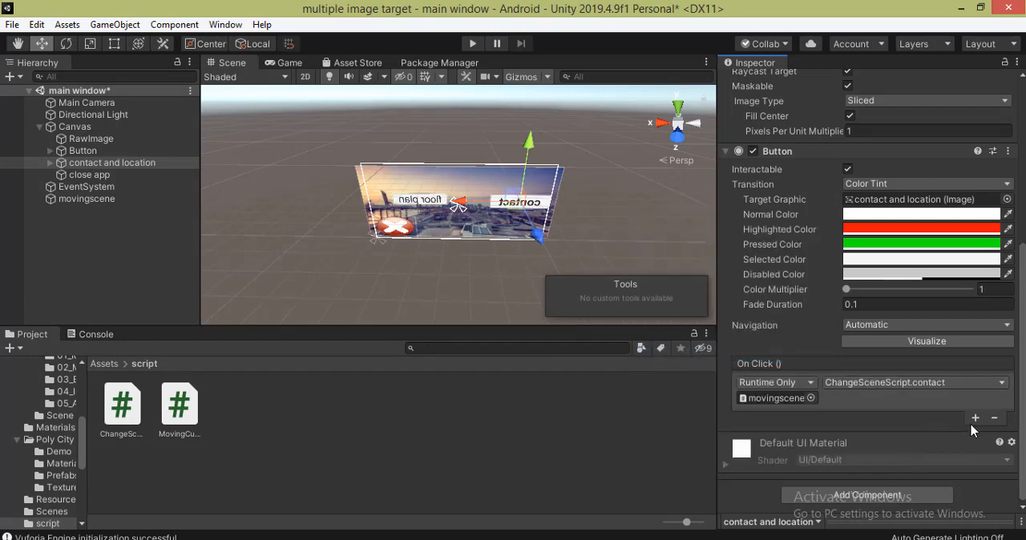
- Add an On Click event to the close app button, targeting movingscene with the ChangeSceneScript exit() function
left_click(98, 175)
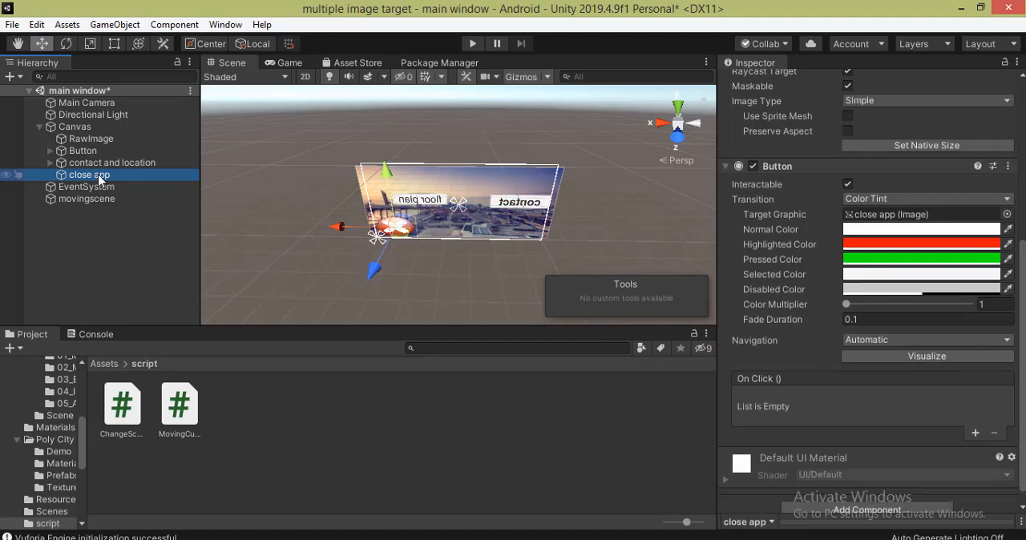
left_click(978, 436)
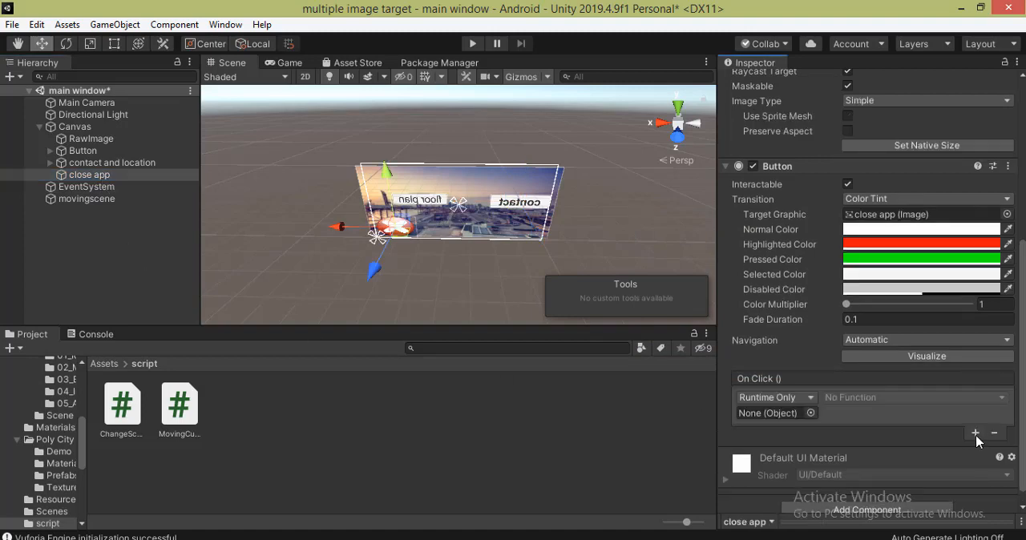
left_click_drag(91, 174, 772, 414)
left_click(914, 398)
left_click(74, 206)
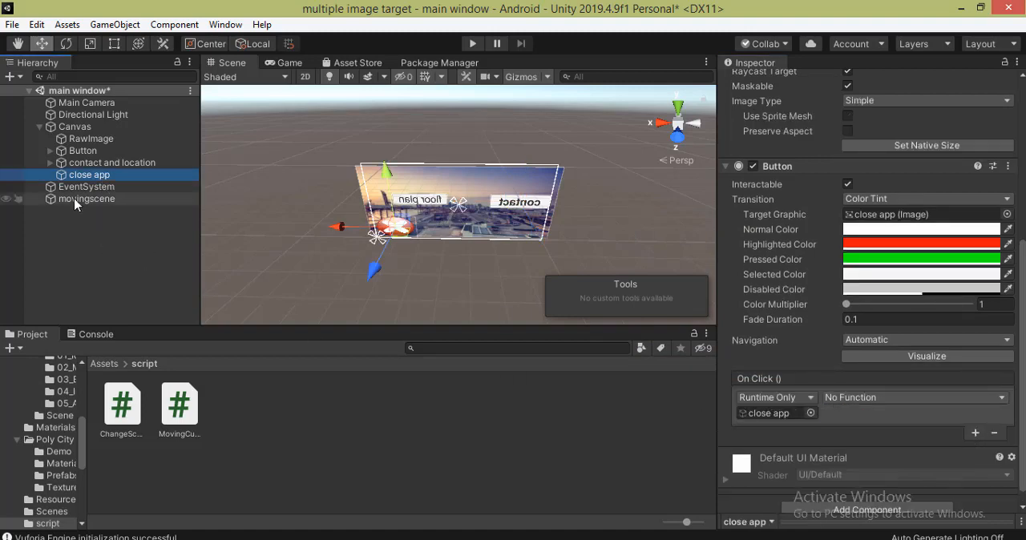
left_click_drag(74, 206, 758, 415)
left_click(896, 405)
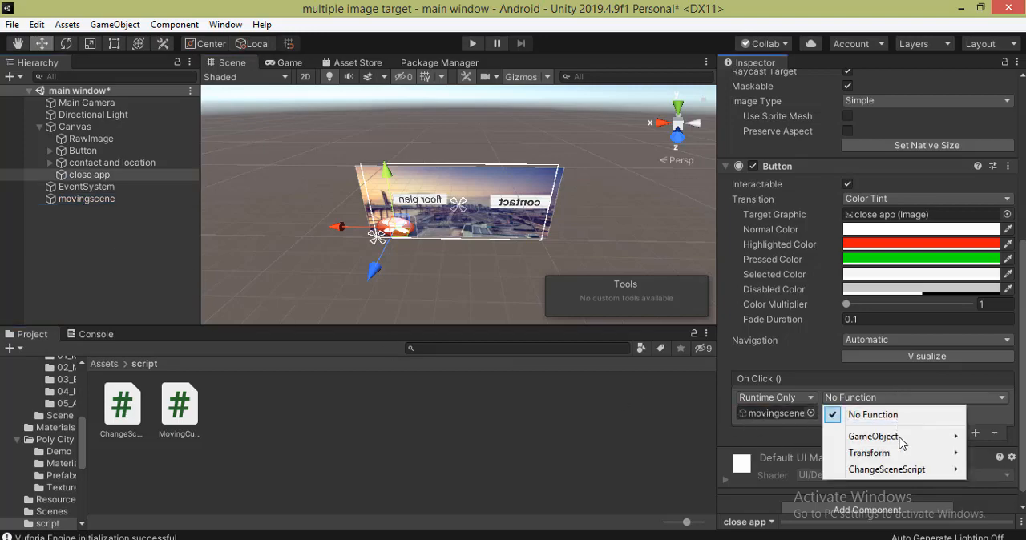
mouse_move(906, 470)
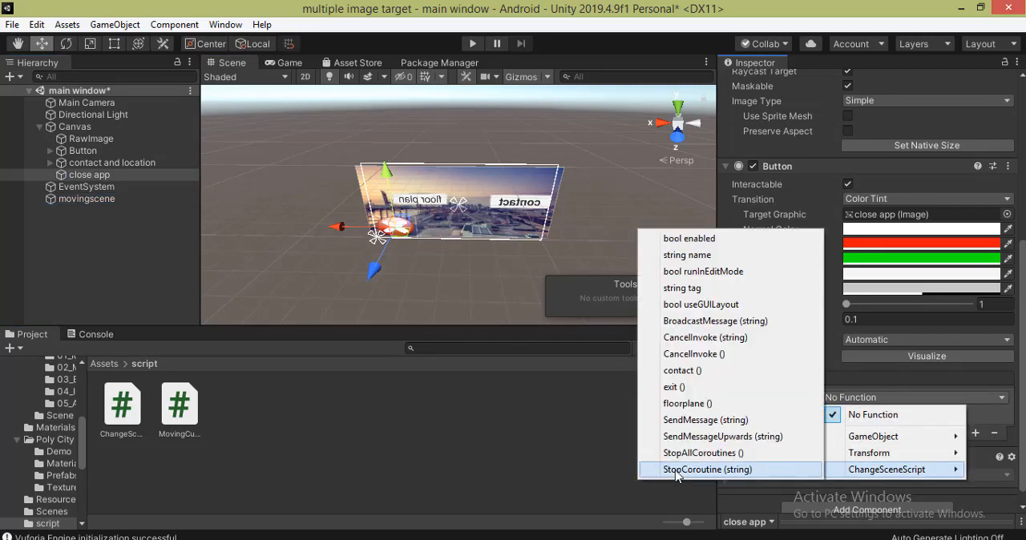
left_click(677, 388)
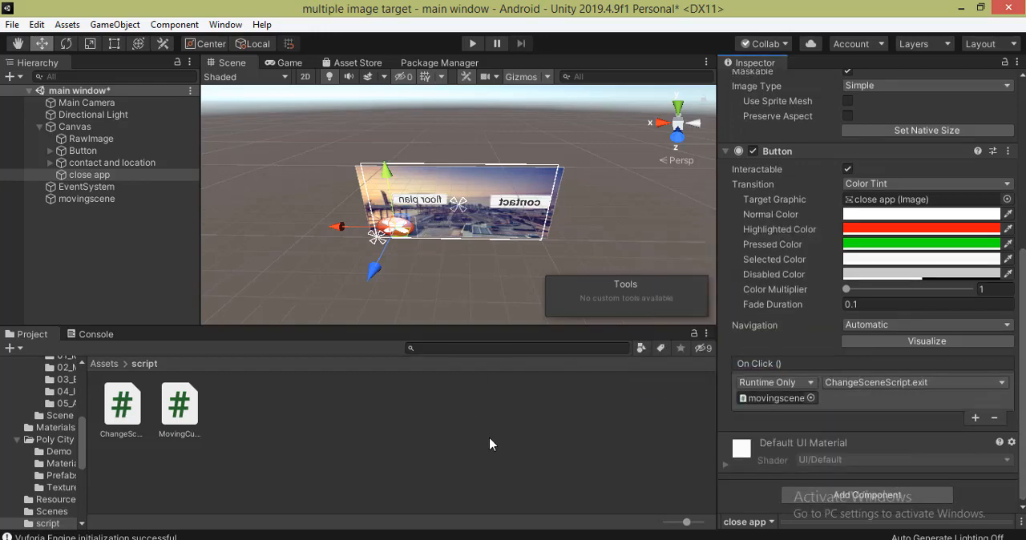
- Run the main window scene twice to test the floor plan button and the contact button, stopping play mode after each
left_click(472, 45)
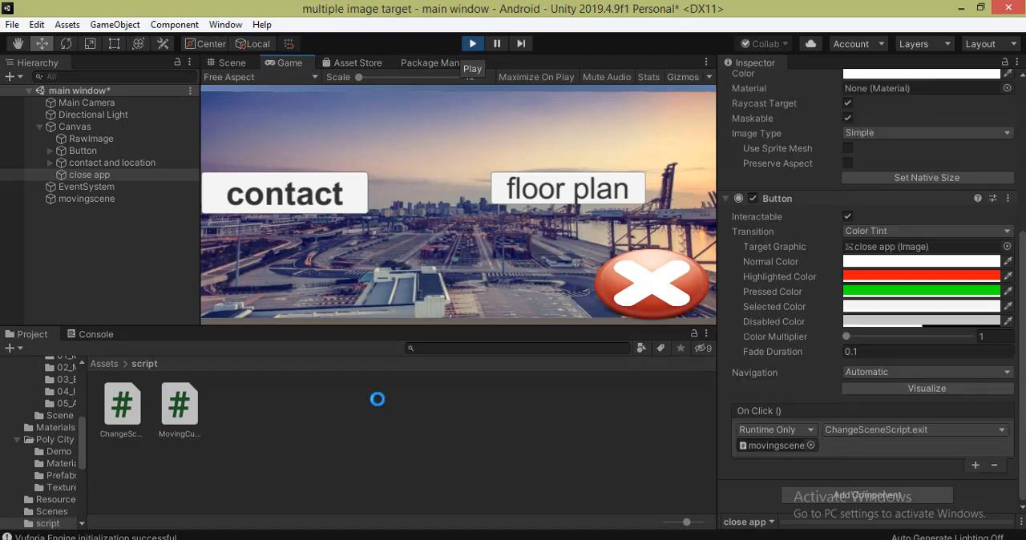
left_click(565, 192)
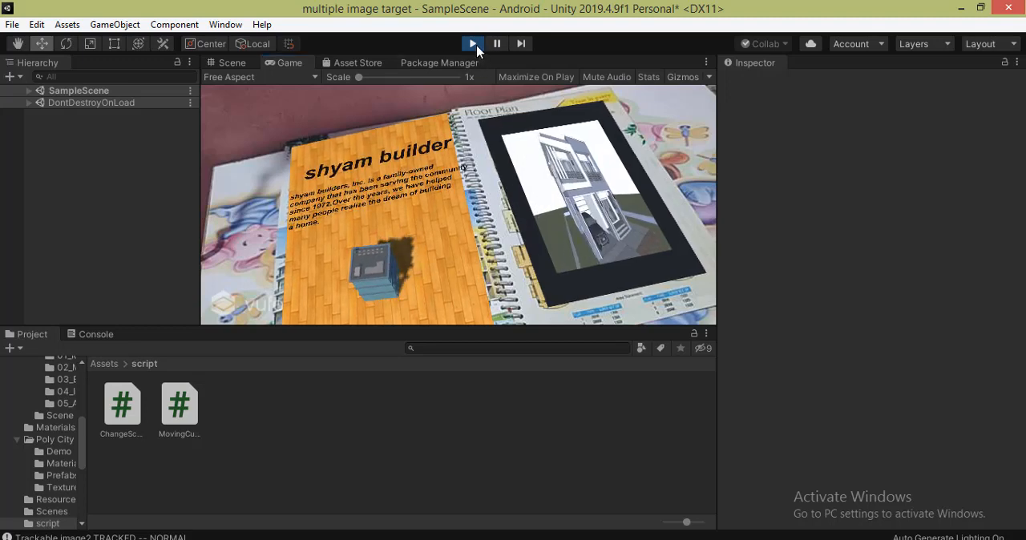
key("ctrl+p")
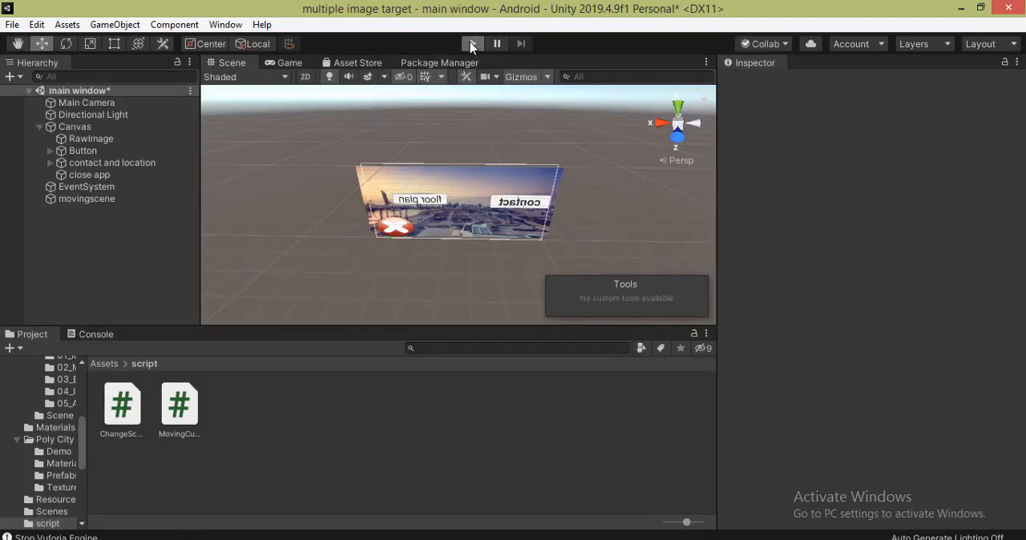
key("ctrl+p")
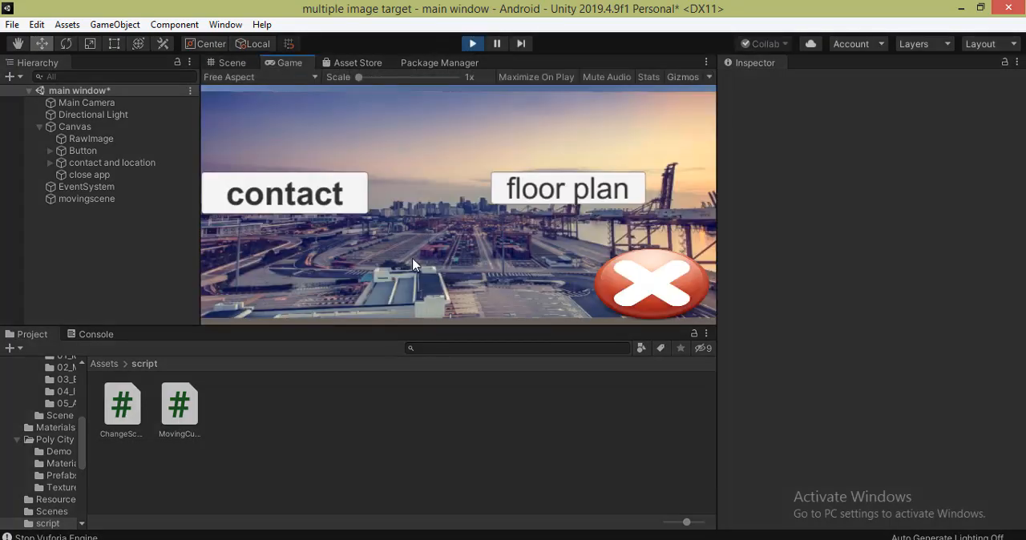
left_click(305, 205)
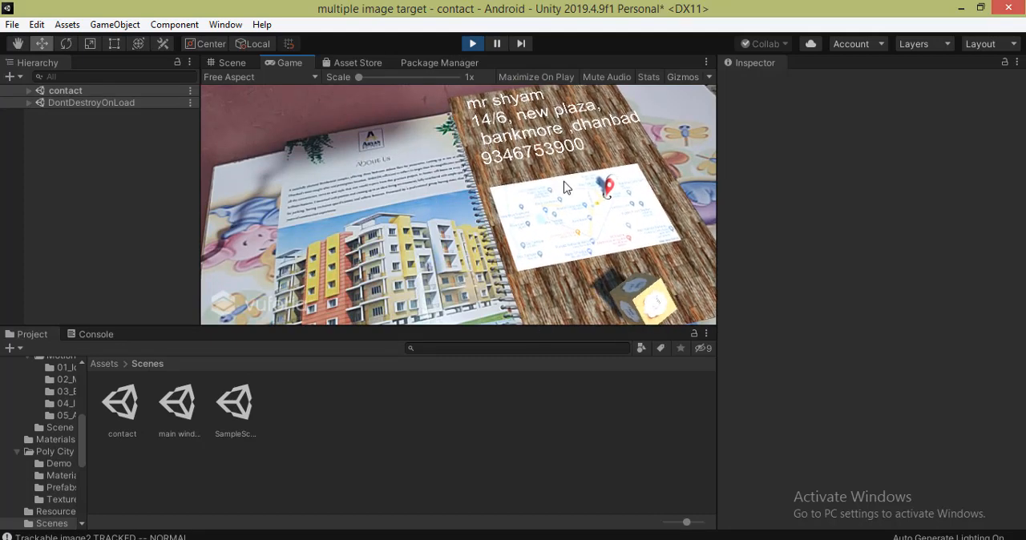
left_click(472, 45)
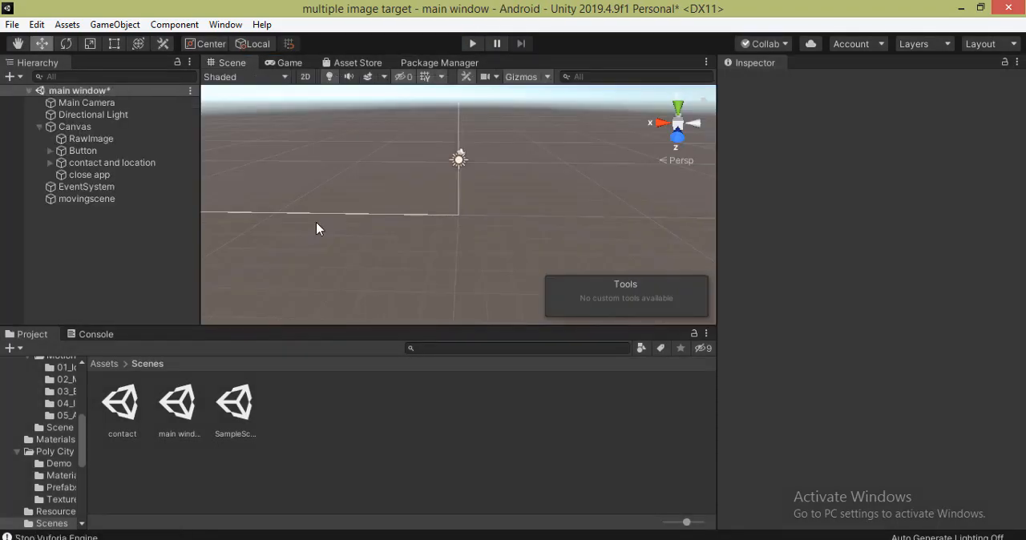
- Reopen the main window scene from the Scenes folder, saving its modified state
left_click(187, 413)
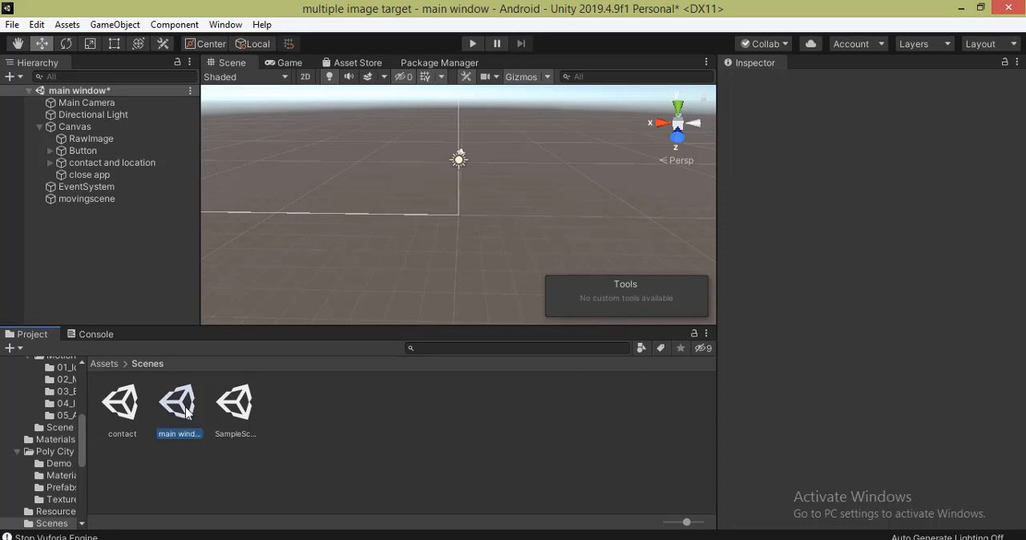
double_click(186, 413)
left_click(499, 318)
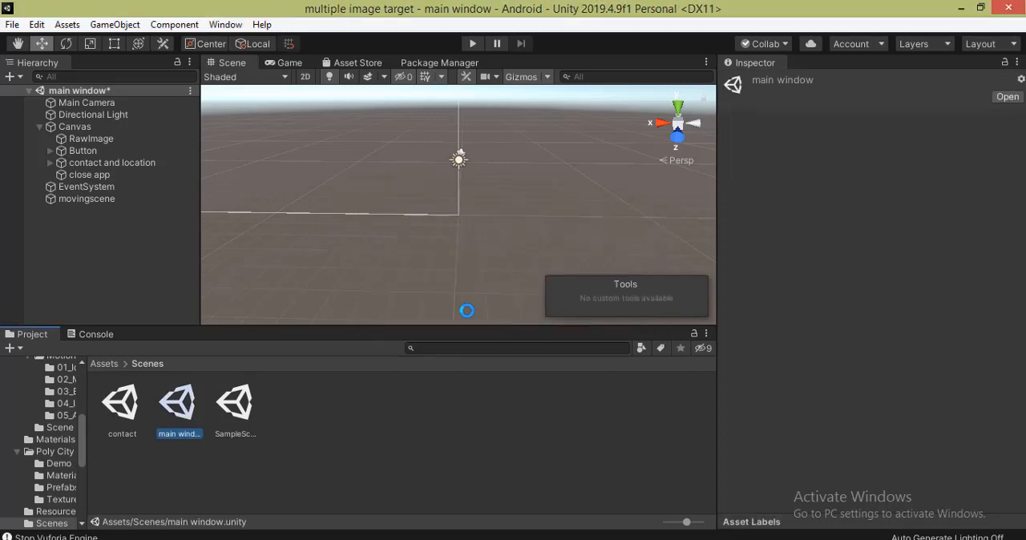
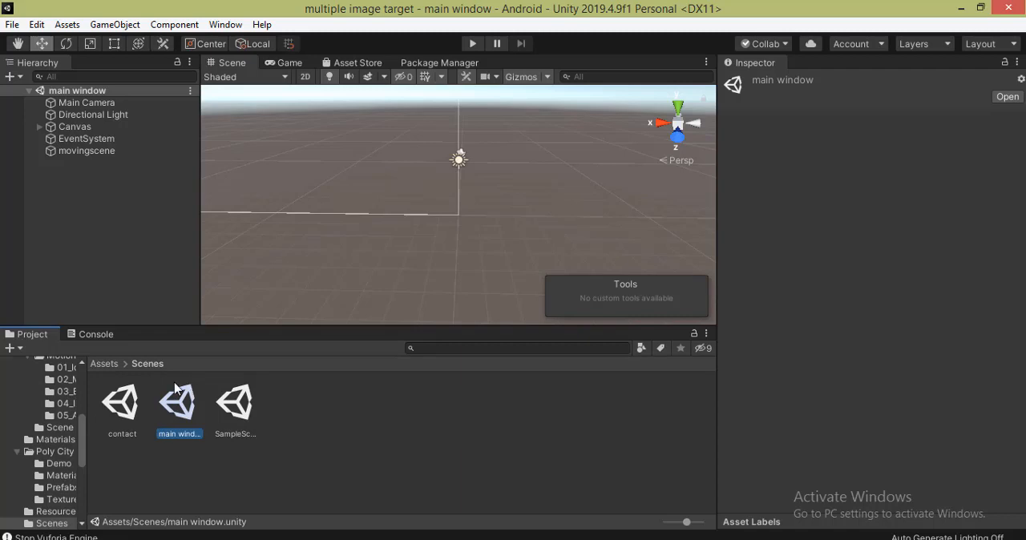
- Open the contact scene from the Scenes folder and add a UI Button to it
left_click(121, 410)
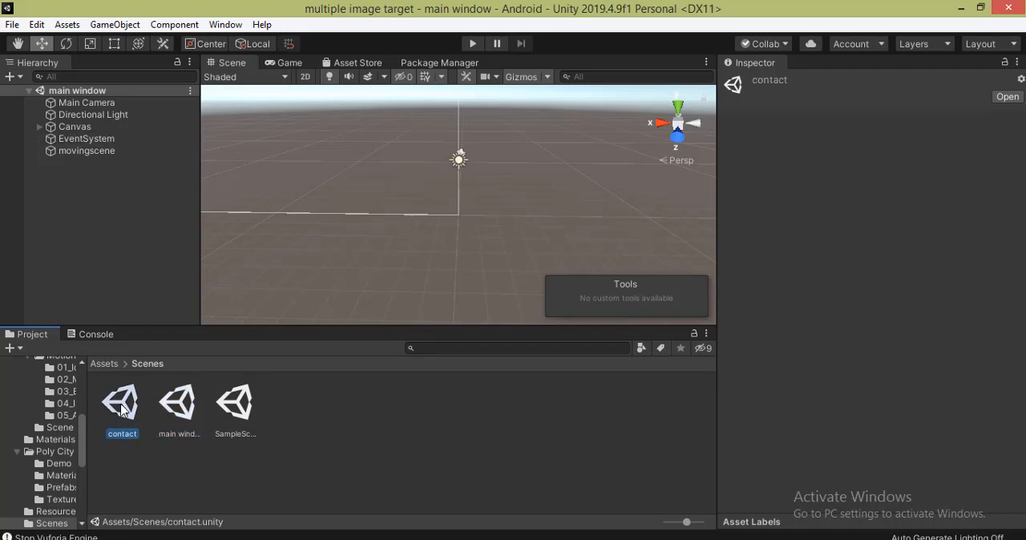
double_click(122, 411)
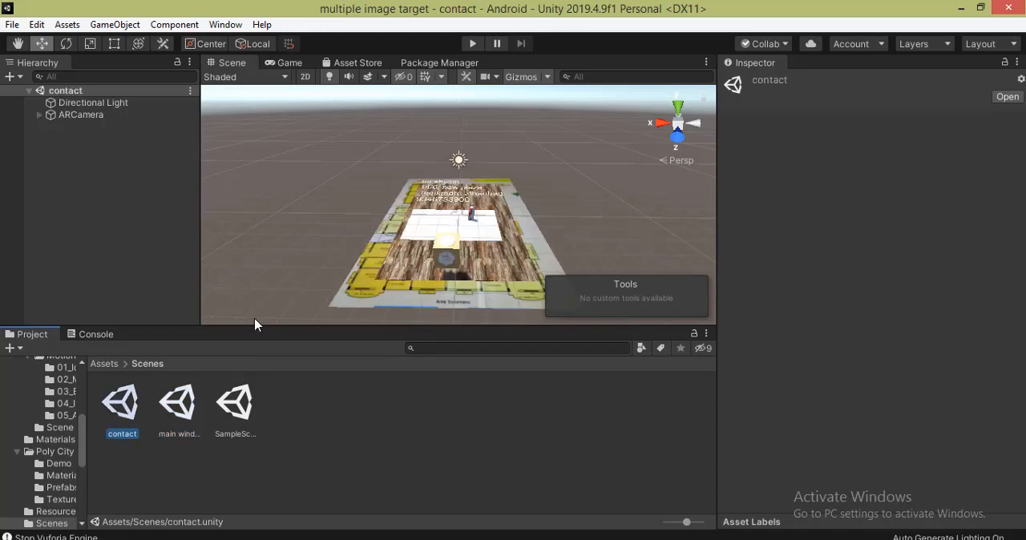
left_click(11, 77)
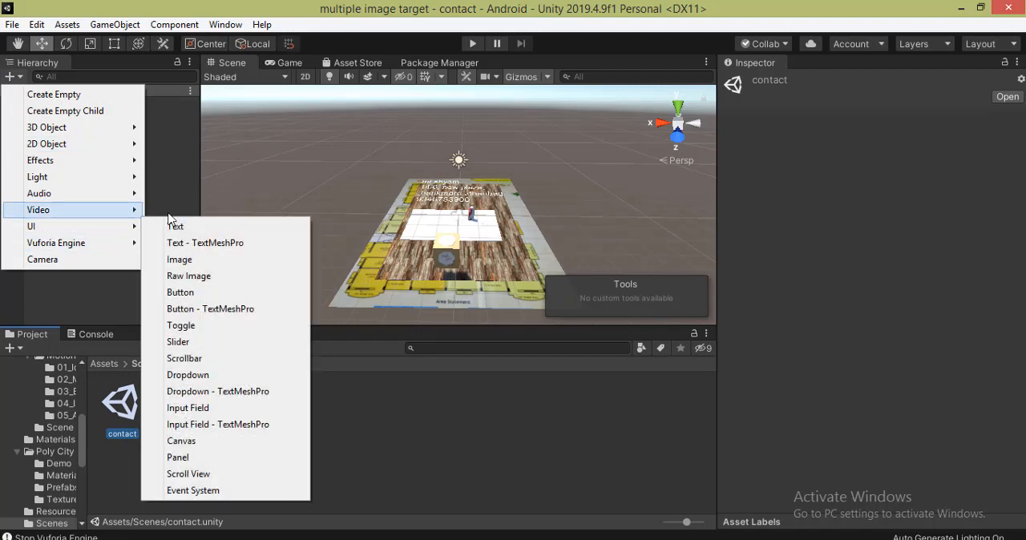
mouse_move(140, 231)
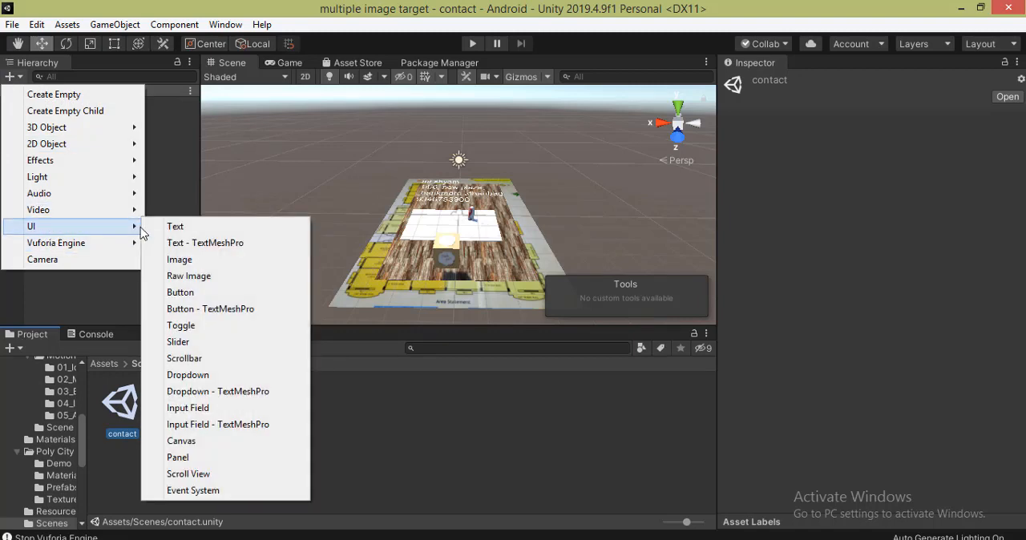
left_click(210, 294)
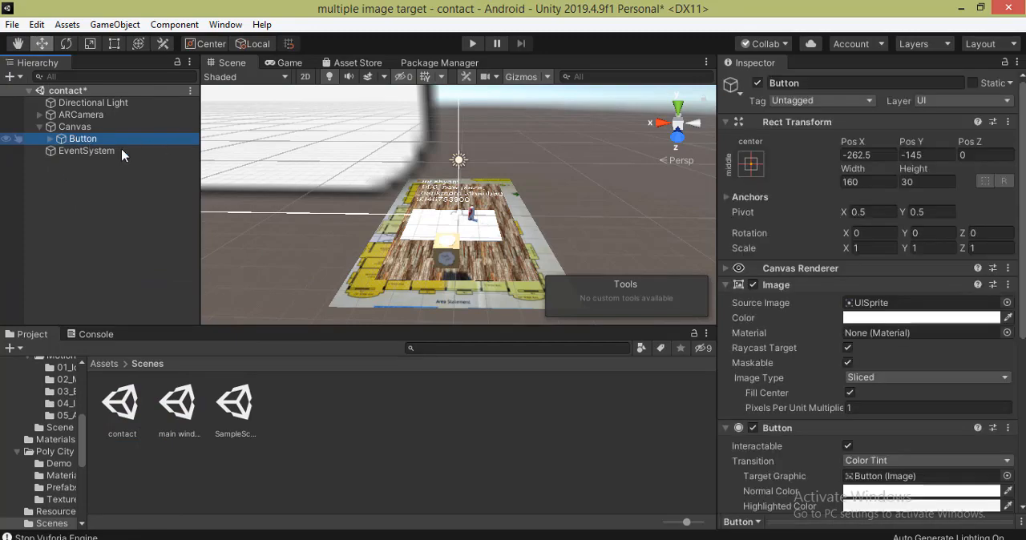
- Anchor and position the new button at the top-left corner of the canvas
double_click(63, 138)
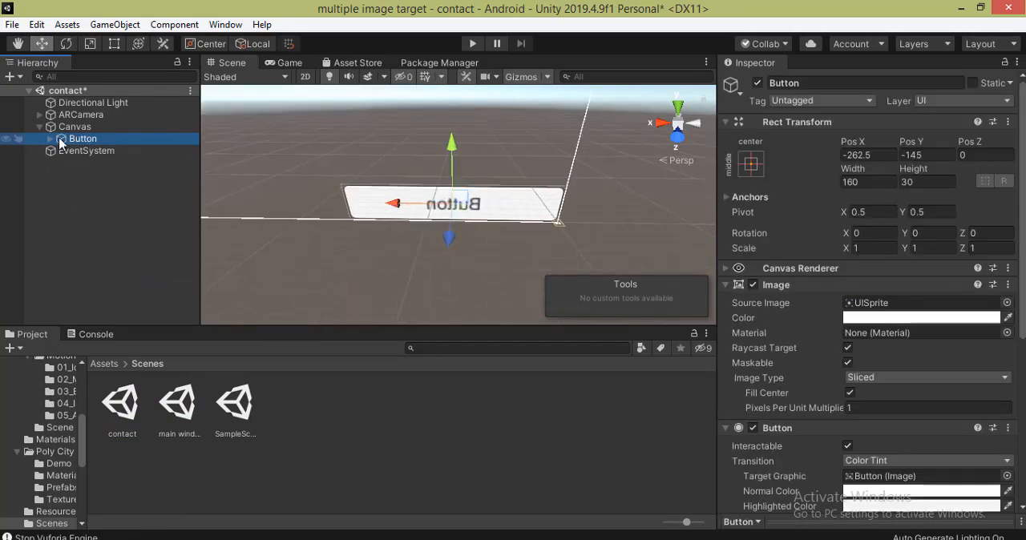
left_click(750, 163)
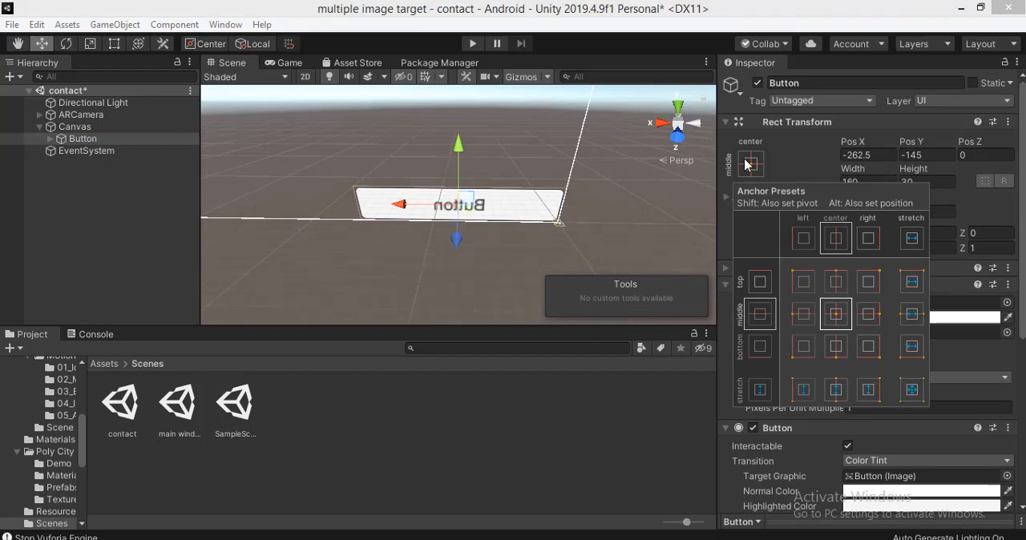
left_click(803, 280, "alt")
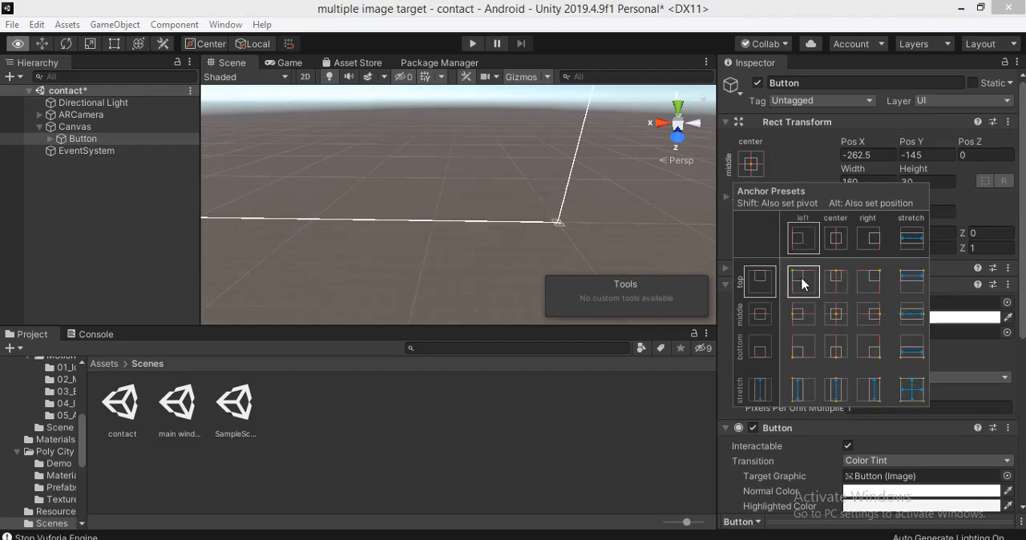
- Duplicate the button and rename the copy as close
left_click(70, 140)
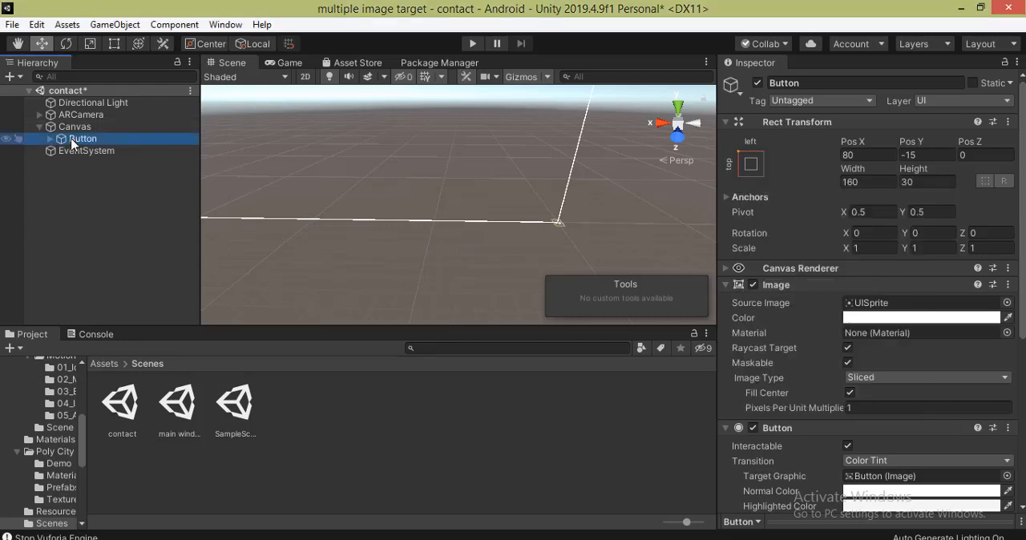
key("ctrl+d")
right_click(83, 156)
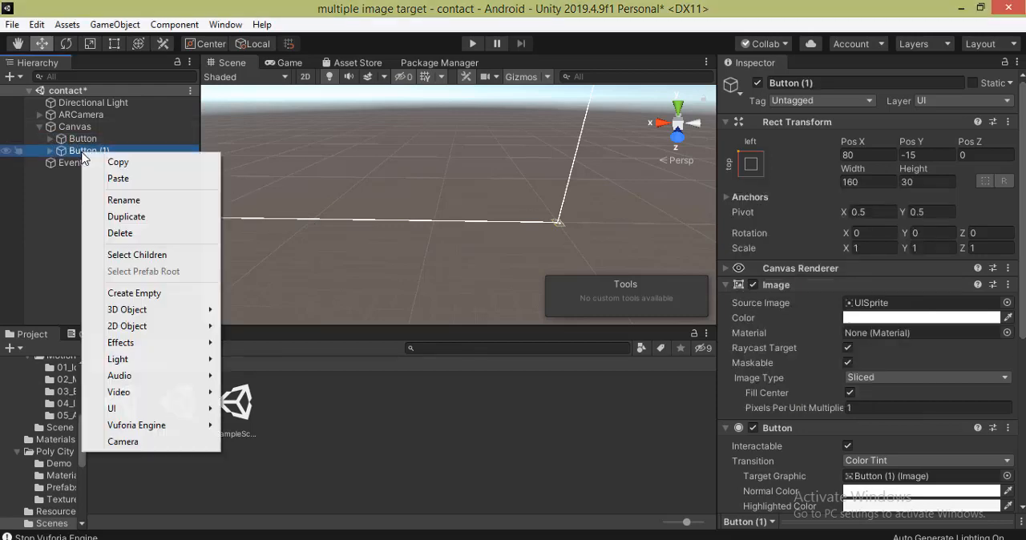
left_click(136, 200)
type("clo")
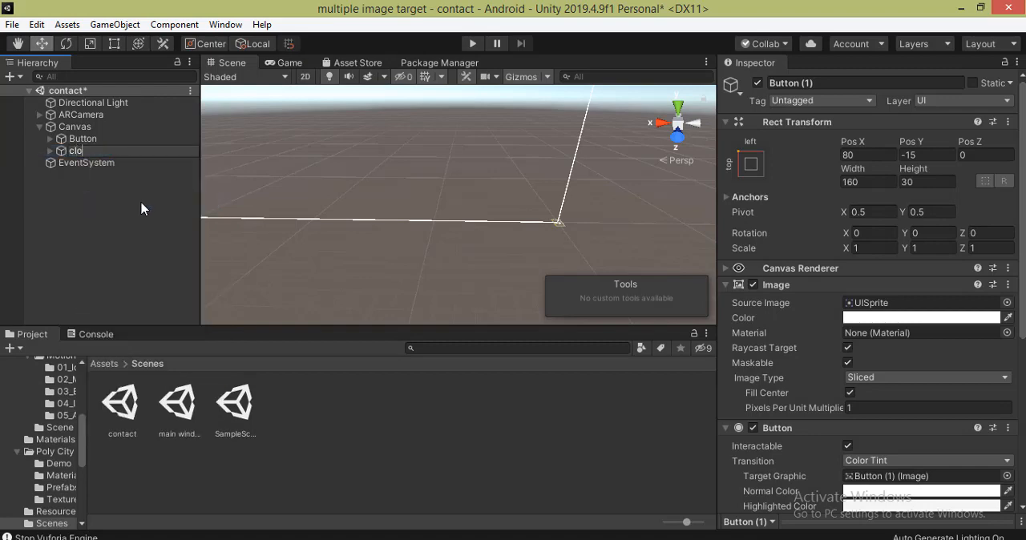
type("se")
key("Return")
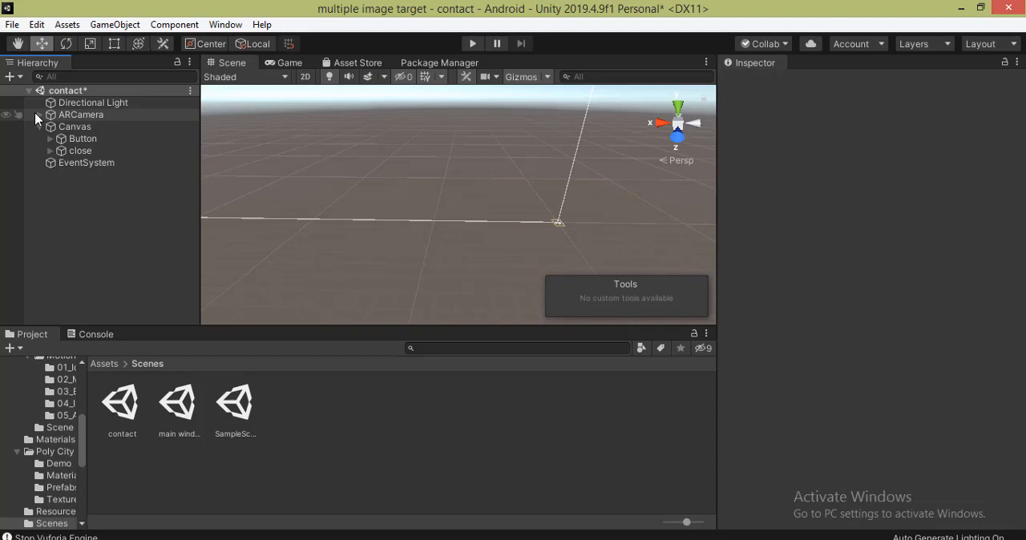
- Rename the original button under the Canvas as back
right_click(74, 139)
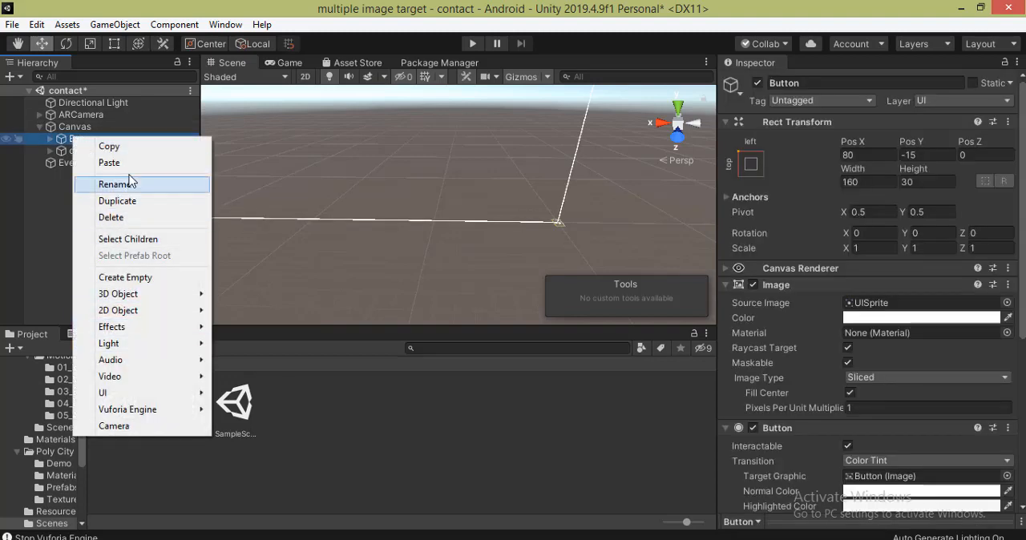
left_click(114, 185)
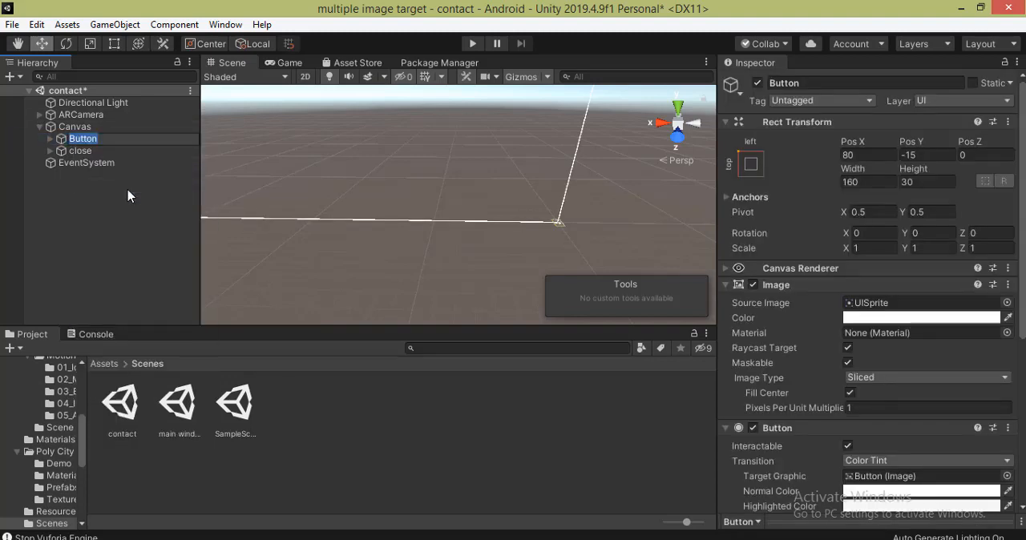
type("back")
left_click(128, 196)
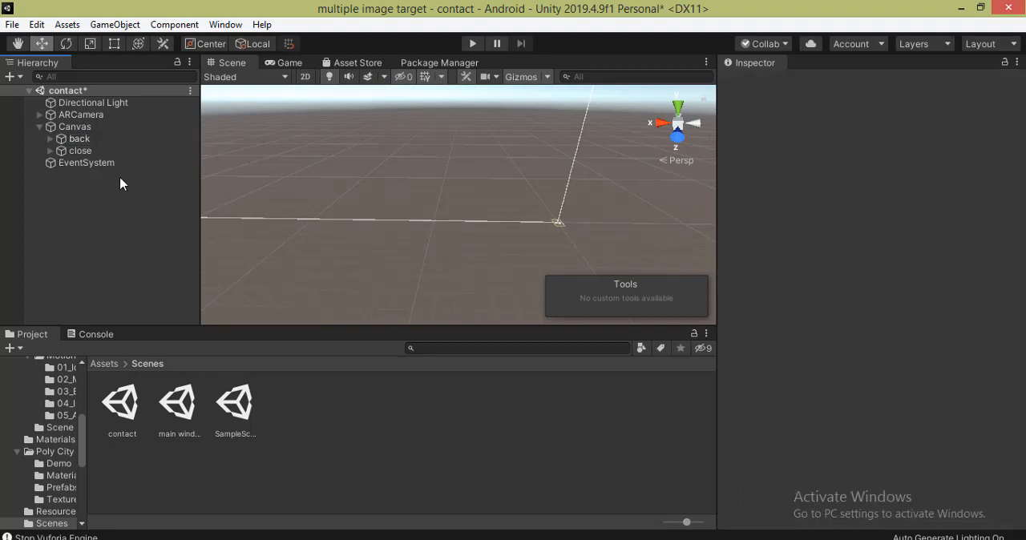
- Anchor and position the close button at the canvas's top-right corner, and check the layout of the whole Canvas
left_click(109, 150)
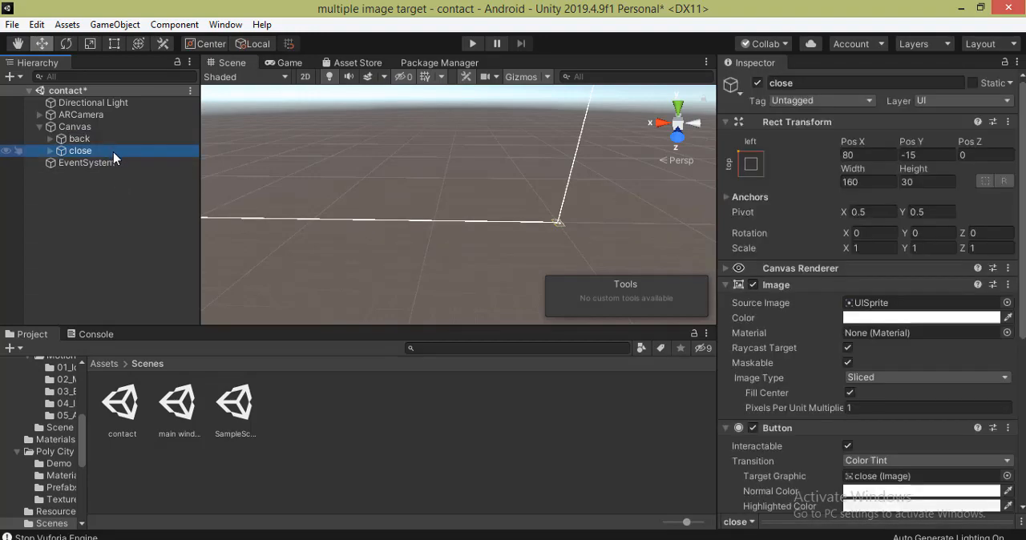
left_click(750, 164)
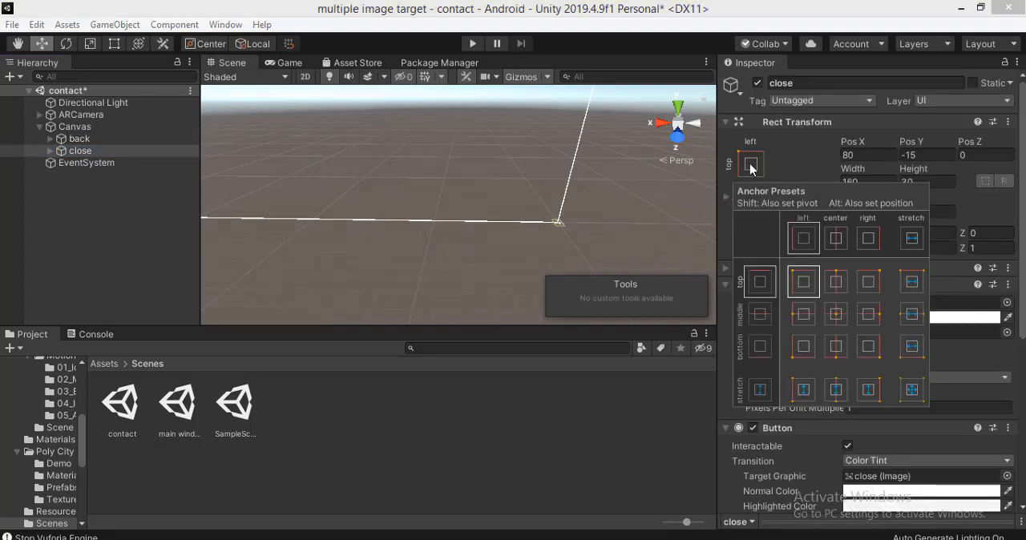
left_click(870, 282, "alt")
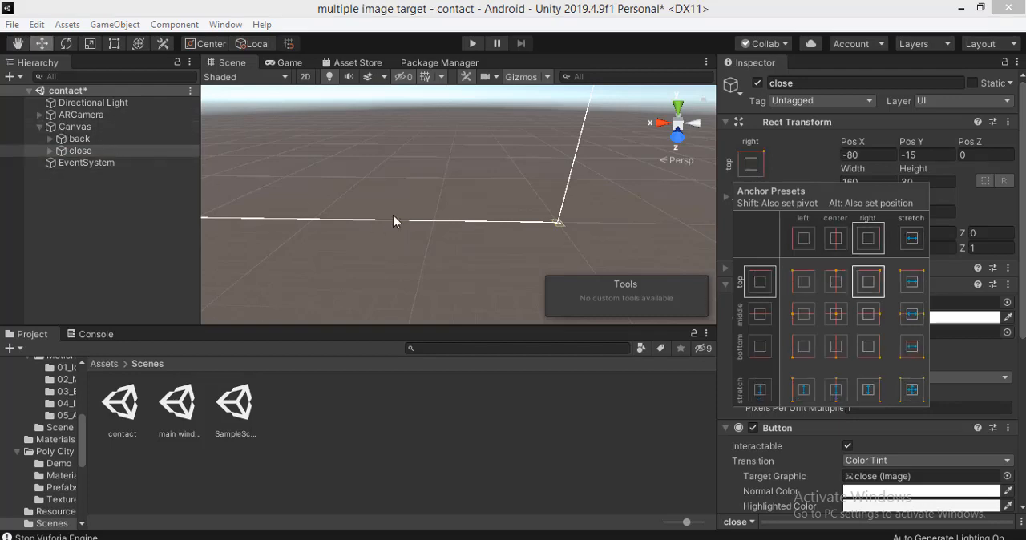
double_click(80, 151)
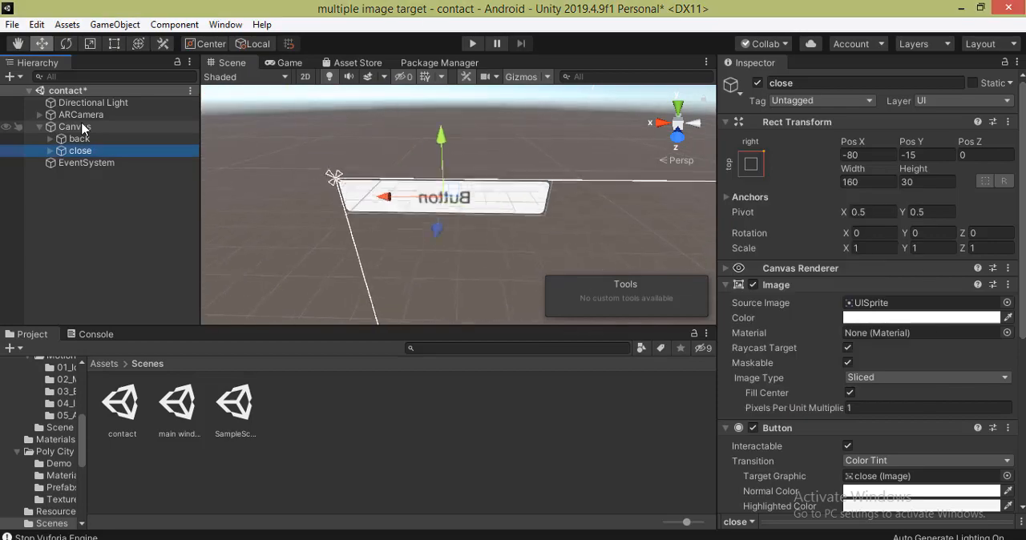
double_click(80, 129)
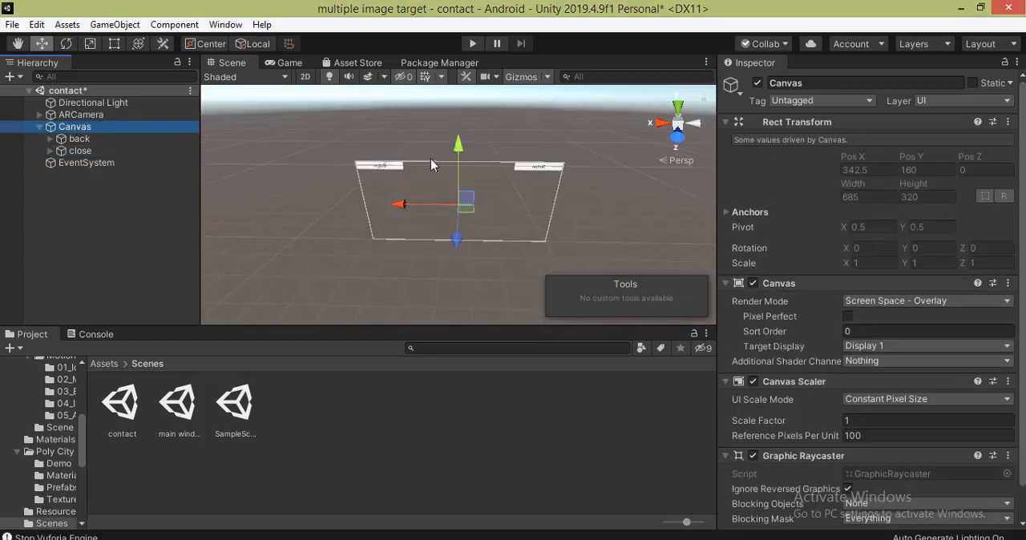
- Delete the Text child objects from the back and close buttons
left_click(80, 139)
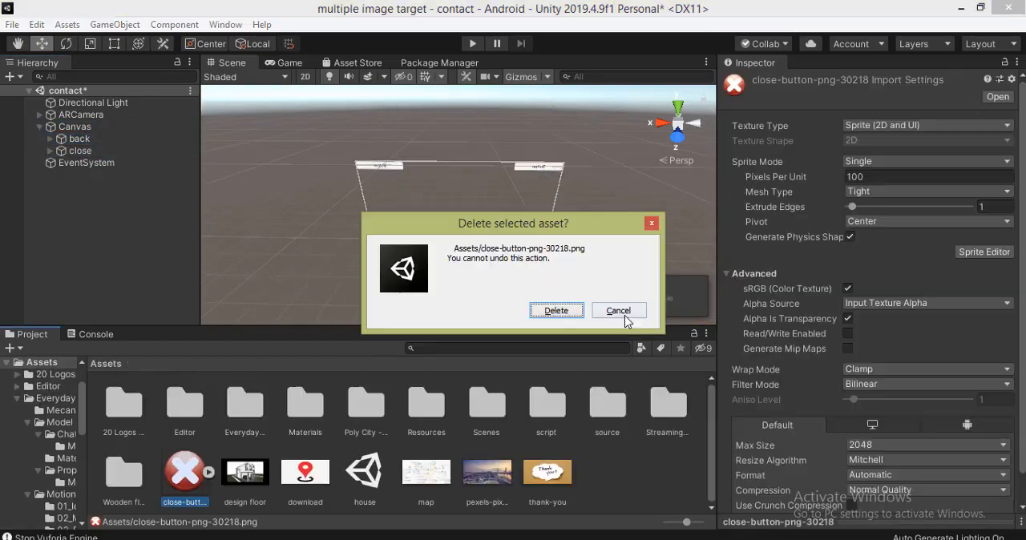
left_click(626, 313)
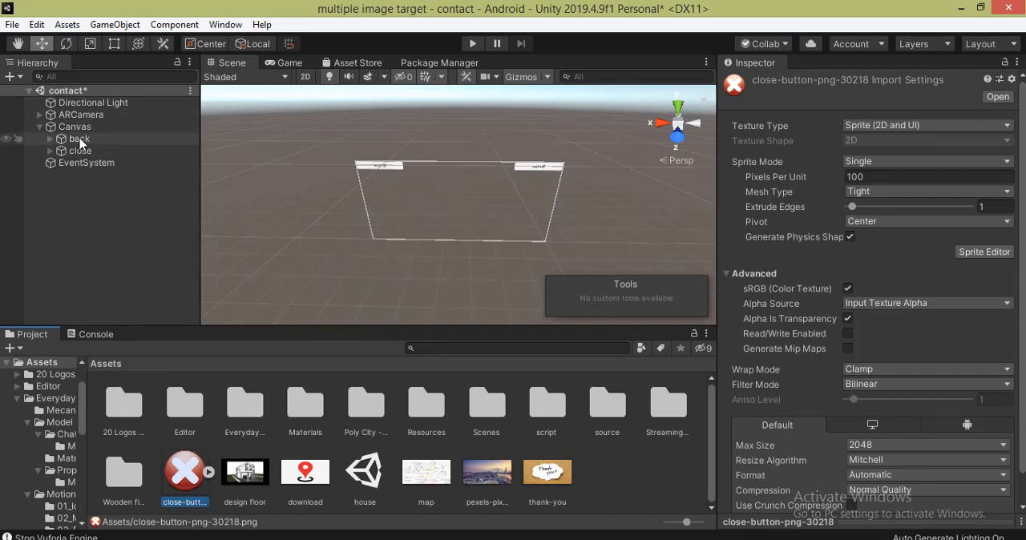
left_click(50, 139)
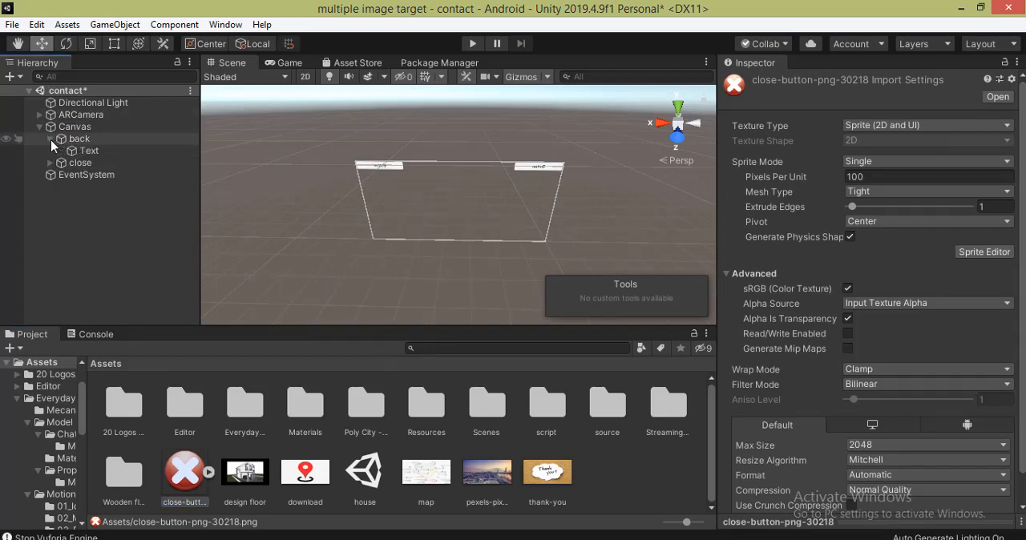
left_click(80, 151)
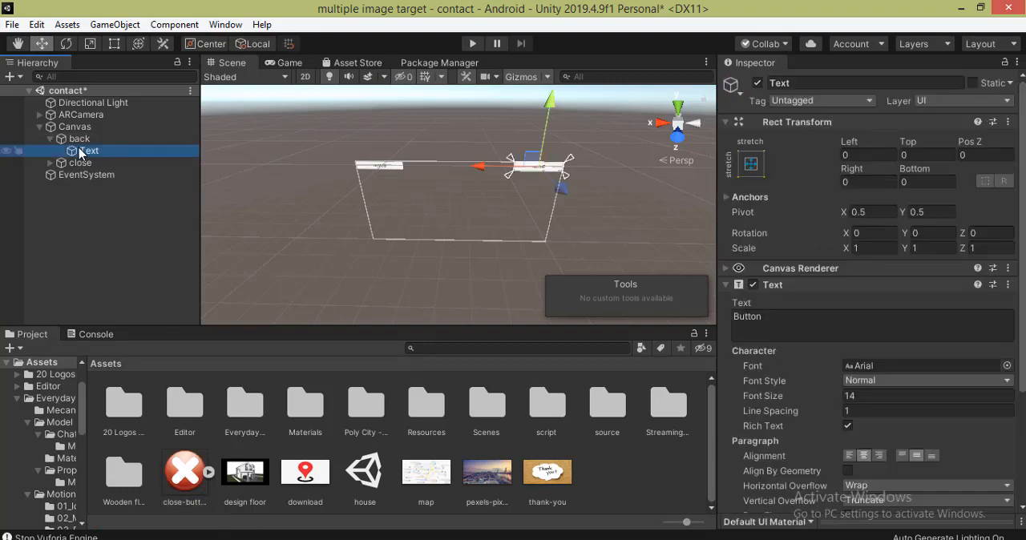
key("Delete")
left_click(50, 150)
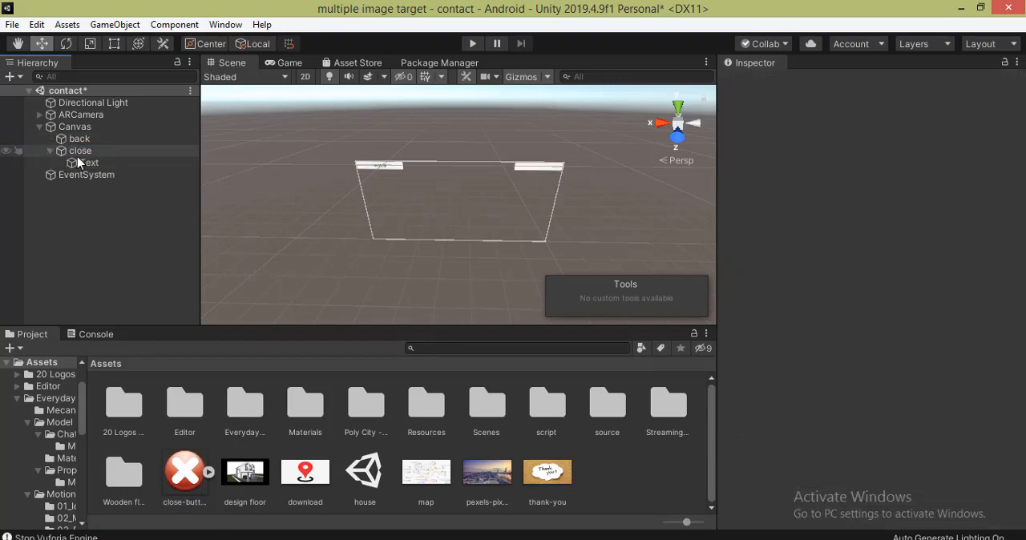
left_click(85, 164)
key("Delete")
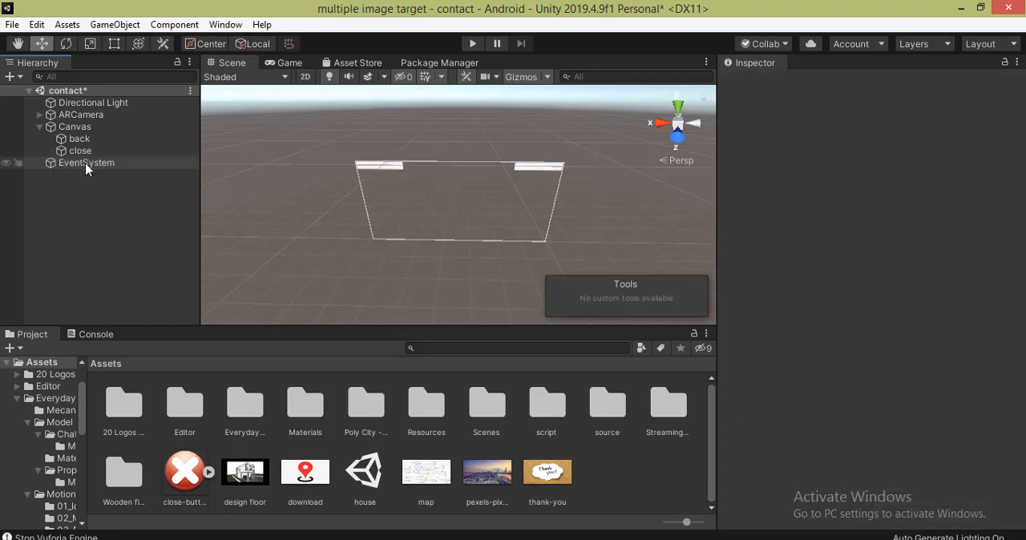
- Assign the close-button-png-30218 sprite as the close button's source image and resize the button to about 133 wide by 58 high
left_click(85, 150)
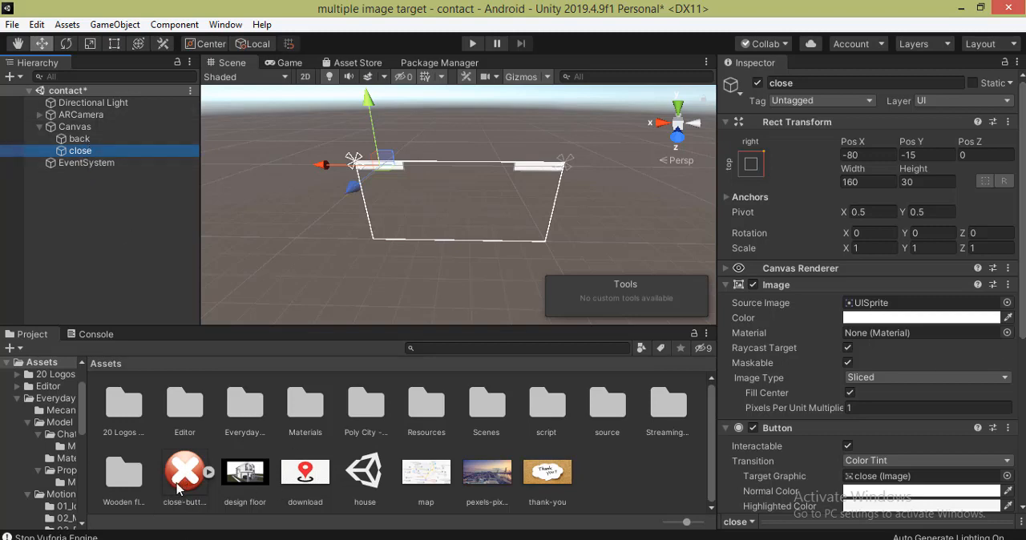
left_click_drag(178, 491, 893, 310)
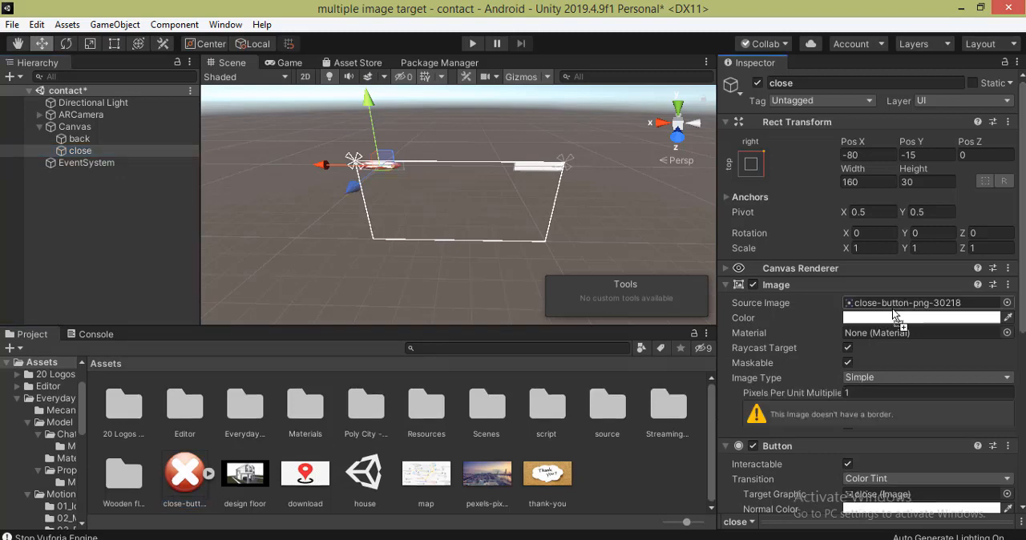
double_click(80, 151)
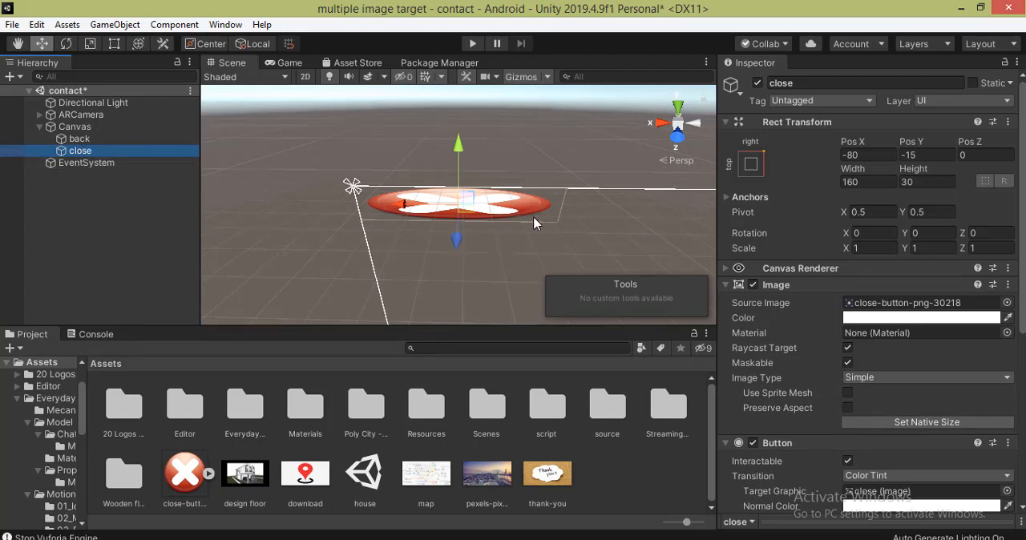
left_click(114, 43)
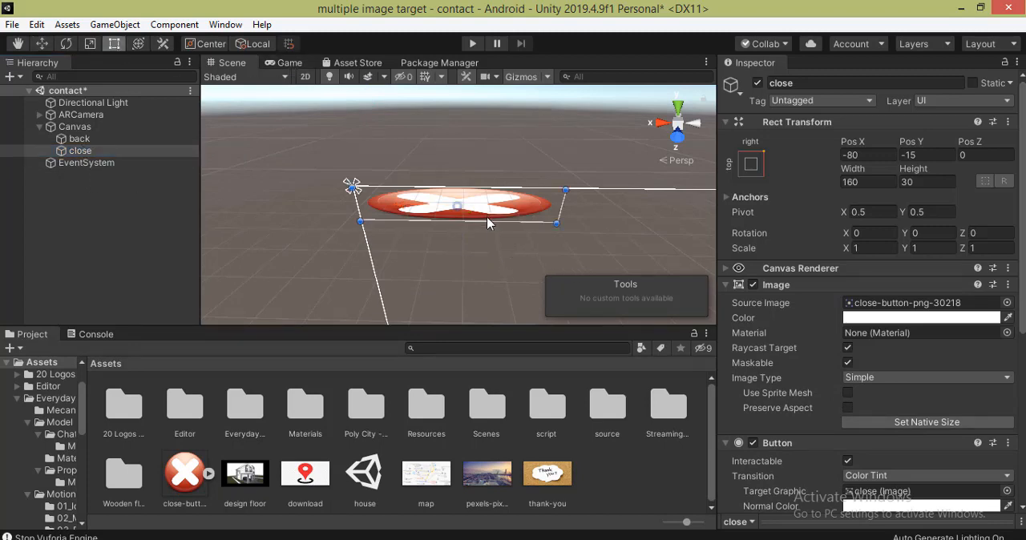
left_click_drag(486, 223, 521, 250)
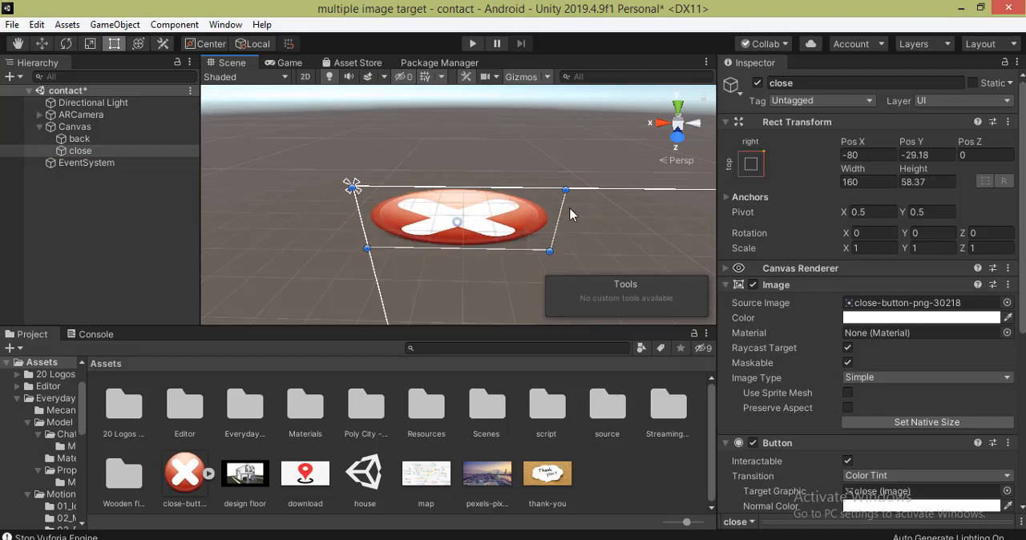
left_click_drag(561, 210, 521, 230)
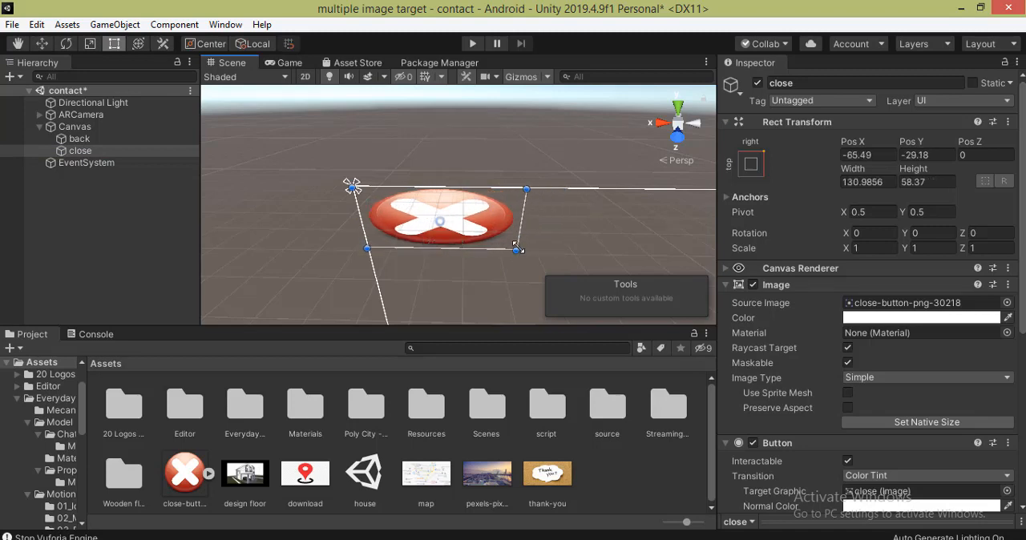
- Select the back button, preview the blue return arrow picture and import it into the Assets folder
left_click(93, 141)
double_click(80, 140)
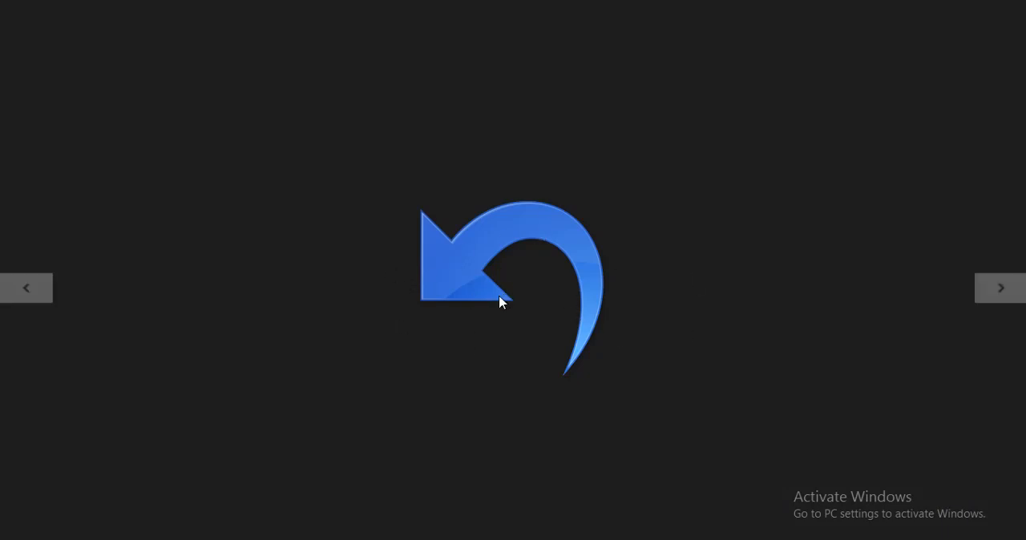
mouse_move(3, 6)
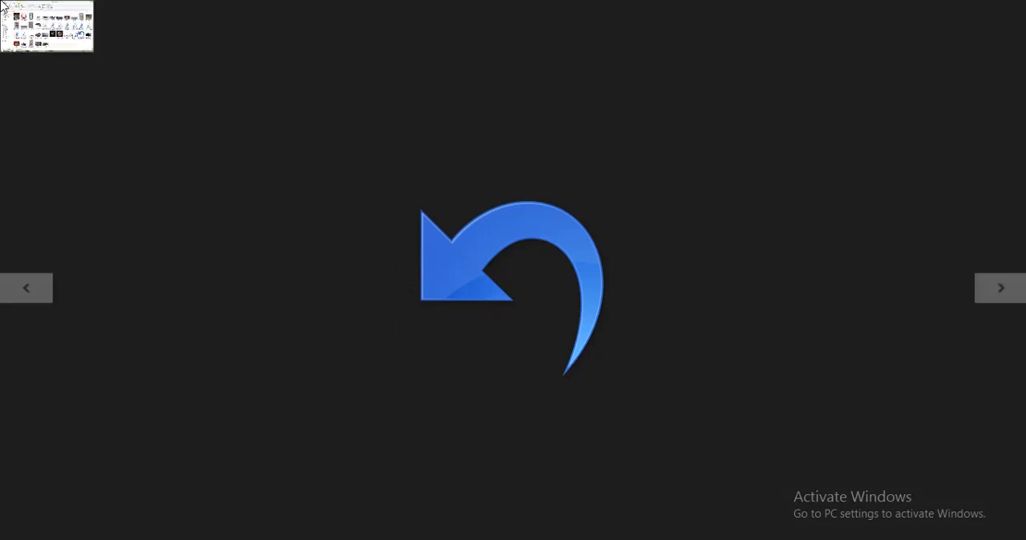
left_click(3, 7)
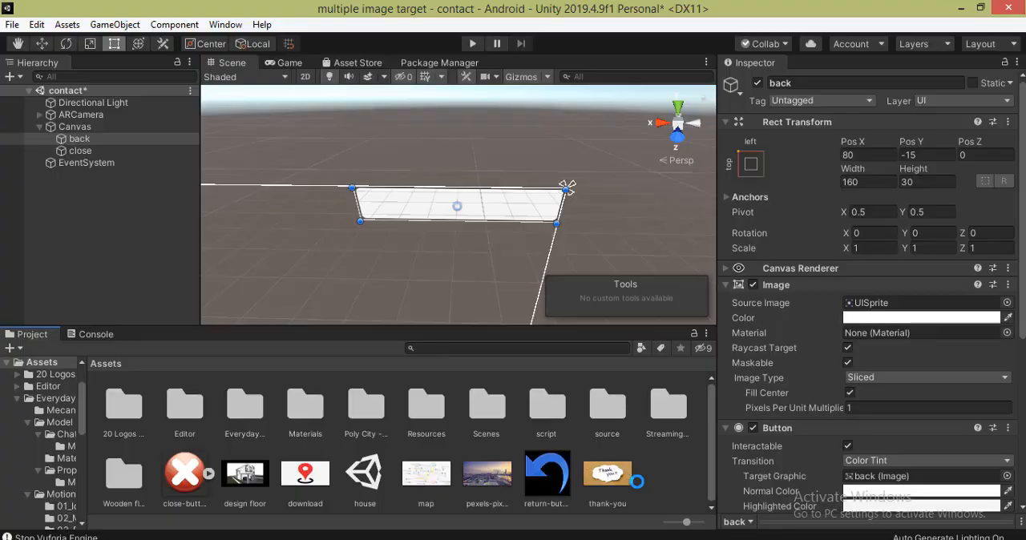
- Set the return-button-png-34569 image's texture type to Sprite (2D and UI) and apply the import settings
left_click(550, 475)
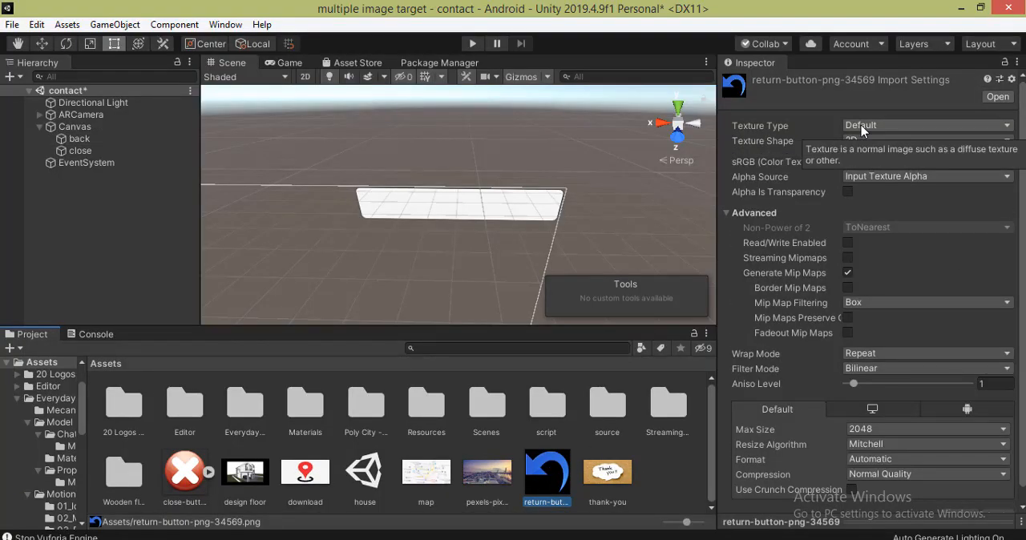
left_click(890, 126)
left_click(897, 192)
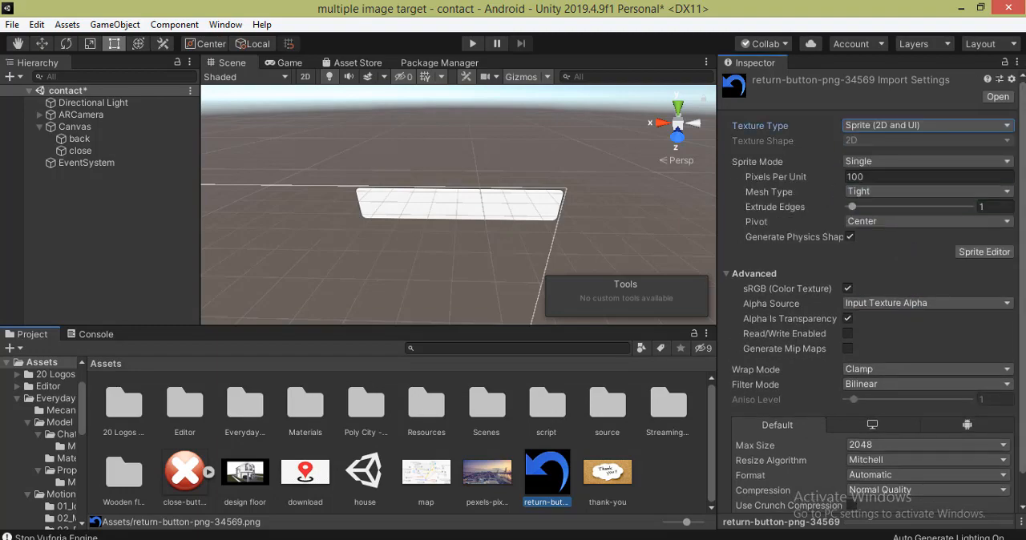
scroll(1002, 517, "down", 2)
left_click(997, 501)
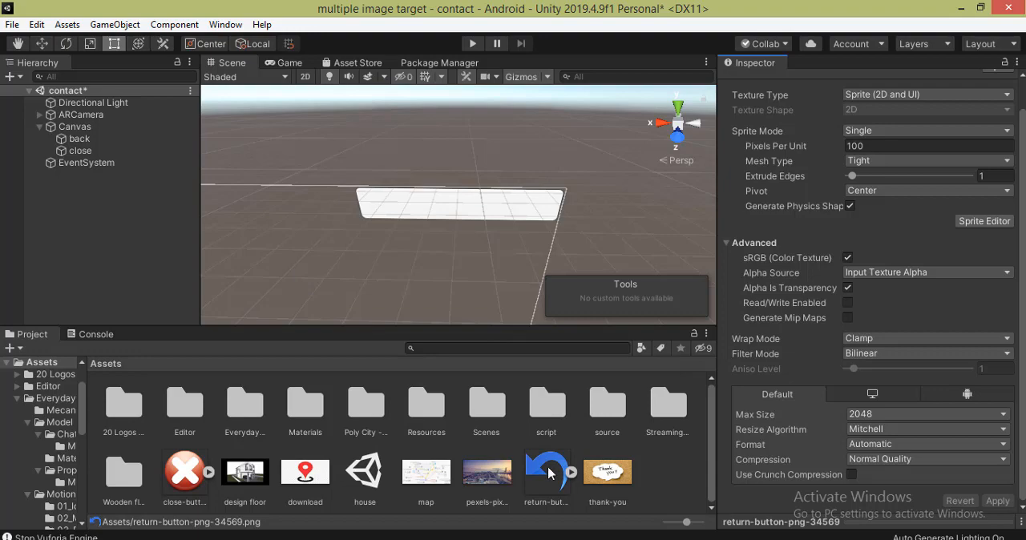
- Assign the return-button-png-34569 sprite as the back button's source image and make the button narrower and taller
left_click(102, 141)
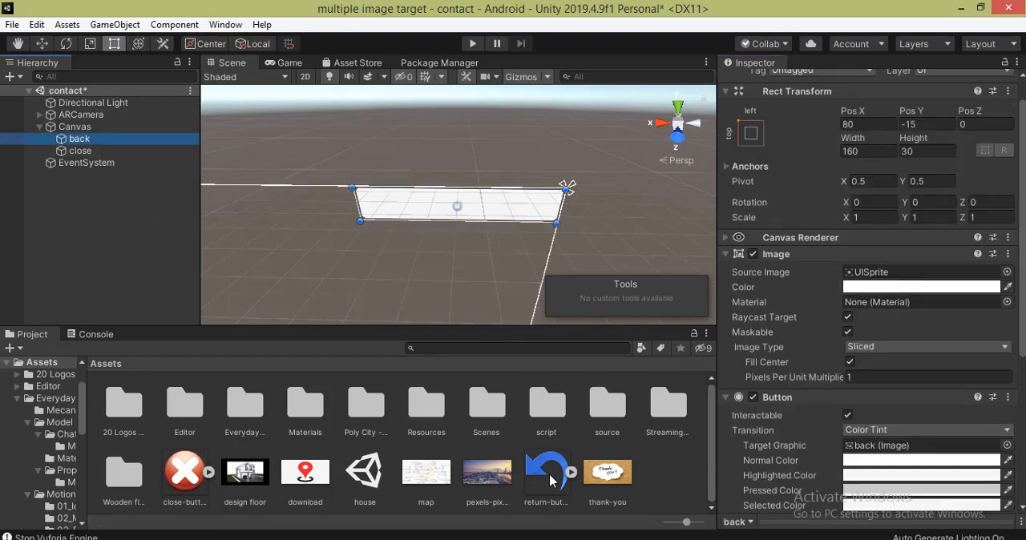
left_click_drag(550, 483, 864, 273)
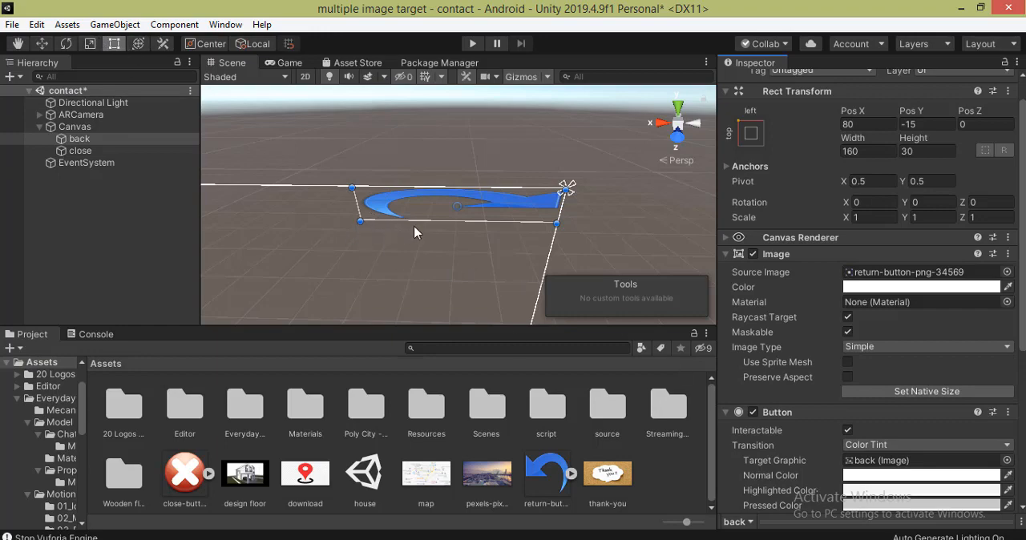
left_click_drag(414, 233, 422, 240)
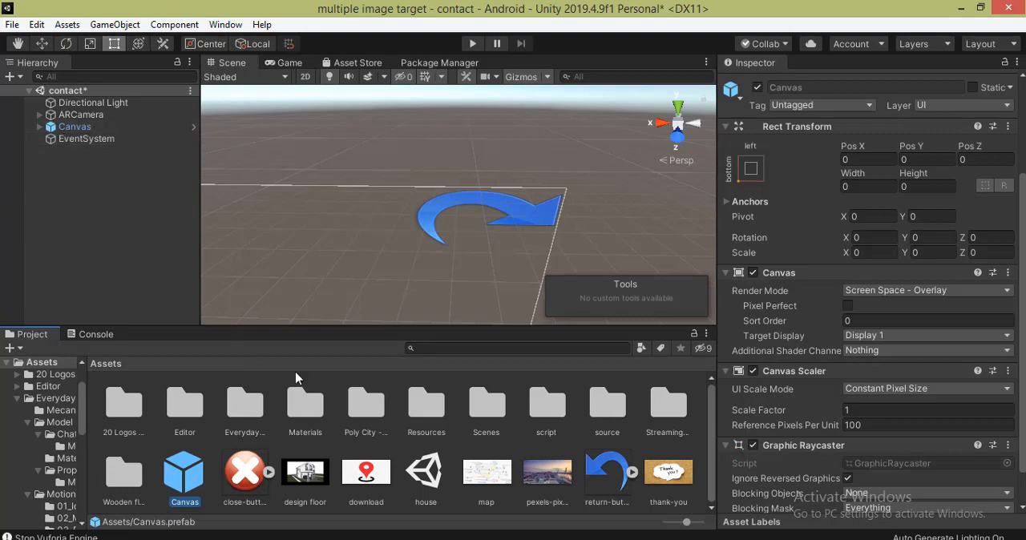
- Open SampleScene from the Scenes folder, saving the changes to the contact scene
double_click(492, 408)
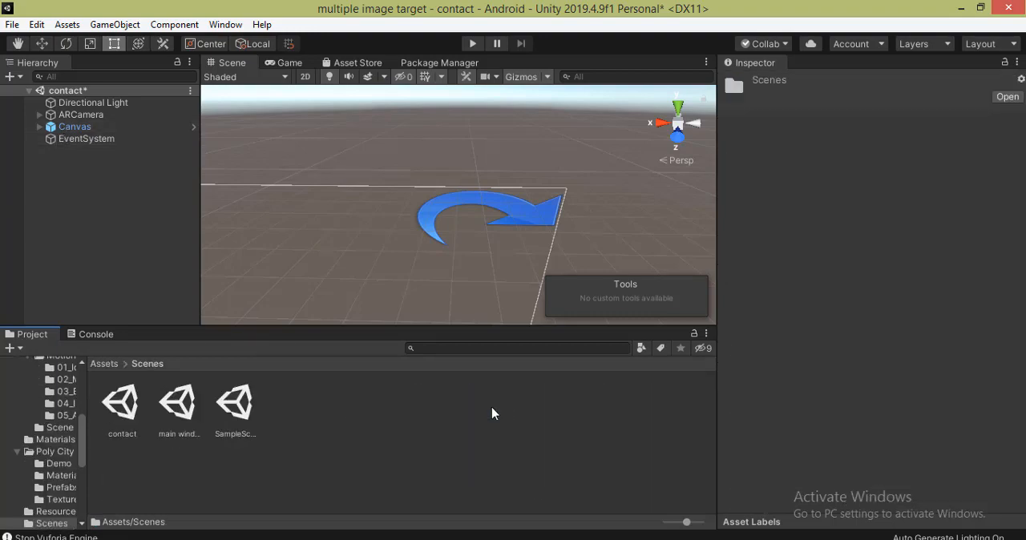
left_click(237, 417)
double_click(237, 418)
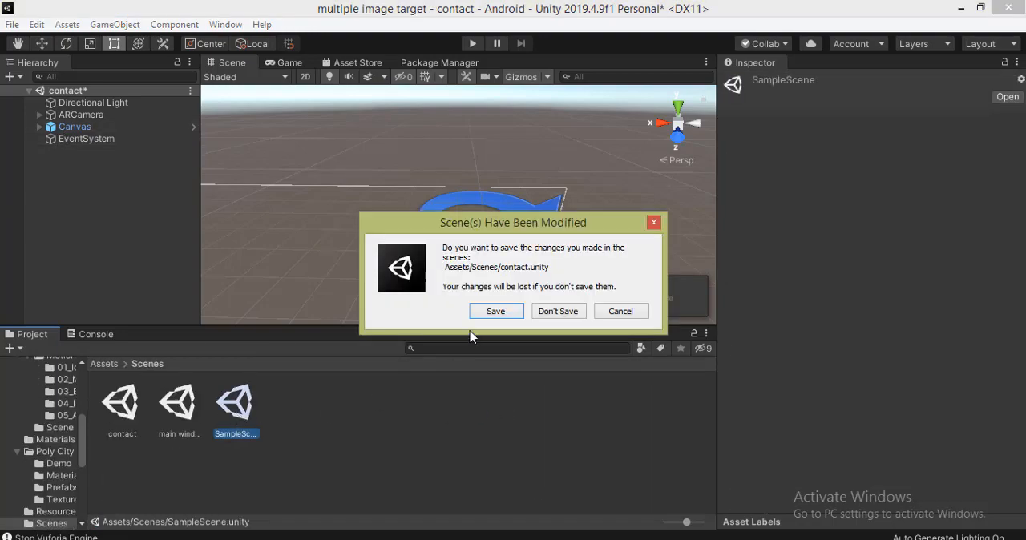
left_click(486, 313)
- Add the Canvas prefab from the Assets folder to SampleScene and frame it in the scene view
left_click(103, 363)
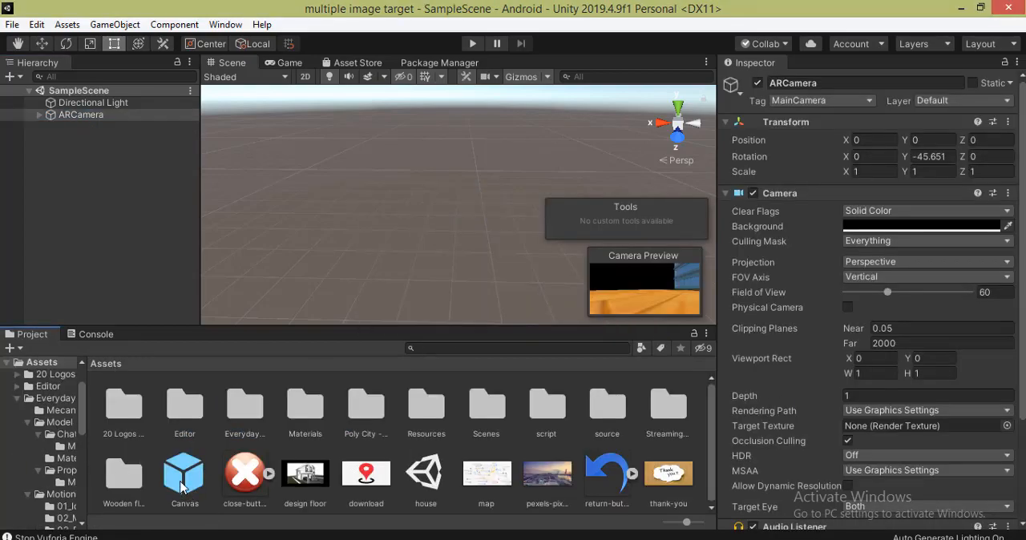
left_click_drag(183, 487, 70, 129)
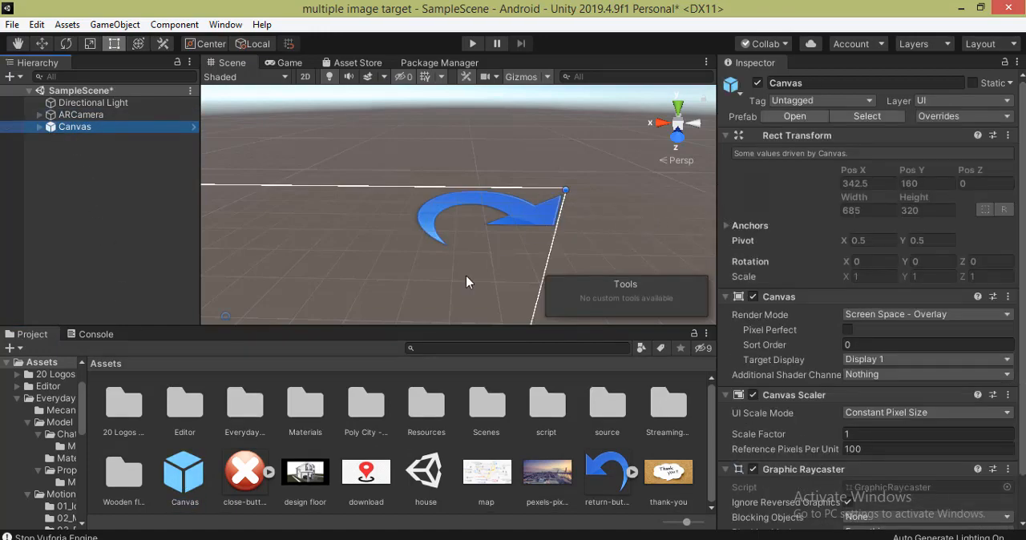
key("f")
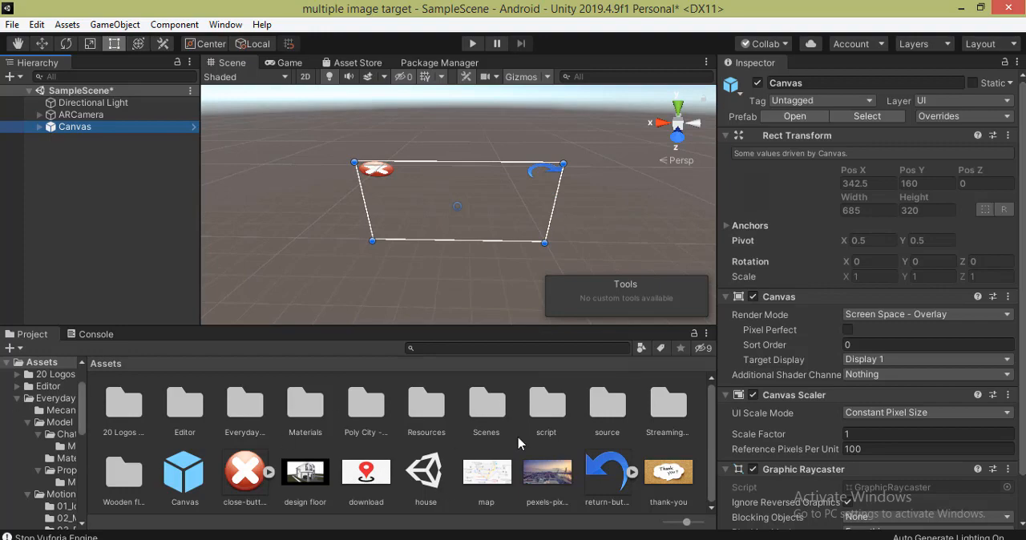
- Create a C# script named BackScript in the script folder and open it in Visual Studio
double_click(543, 407)
right_click(334, 451)
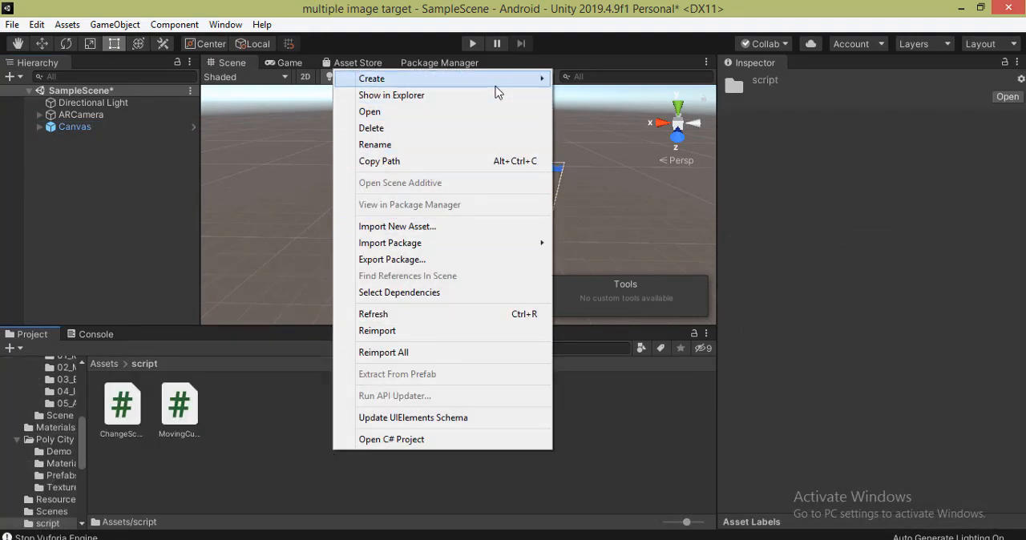
mouse_move(538, 80)
left_click(581, 61)
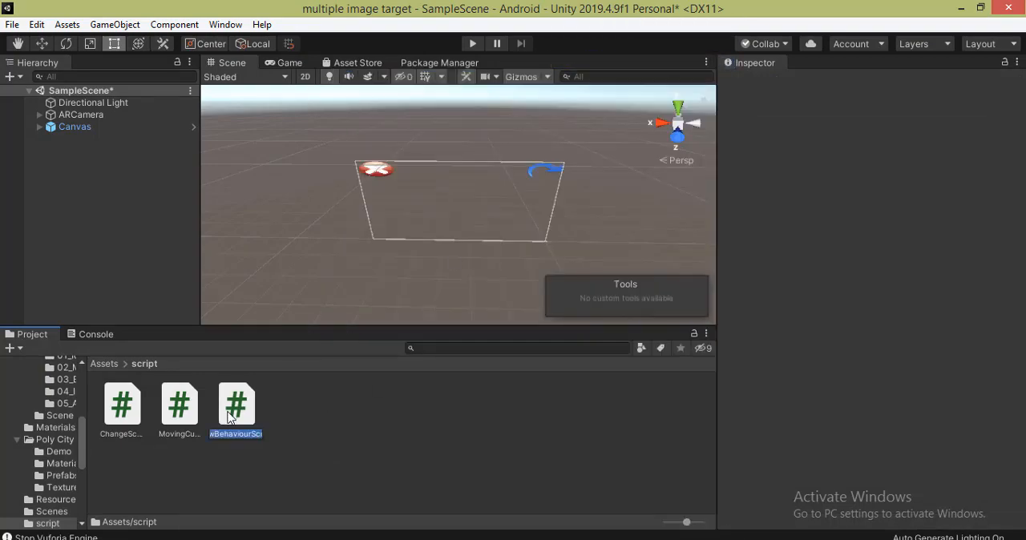
type("BackScript")
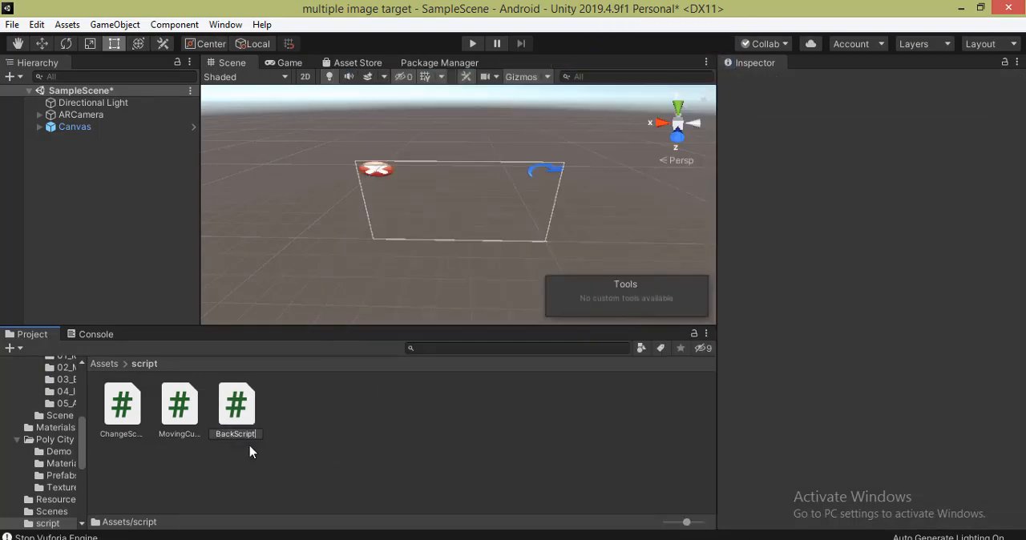
double_click(235, 407)
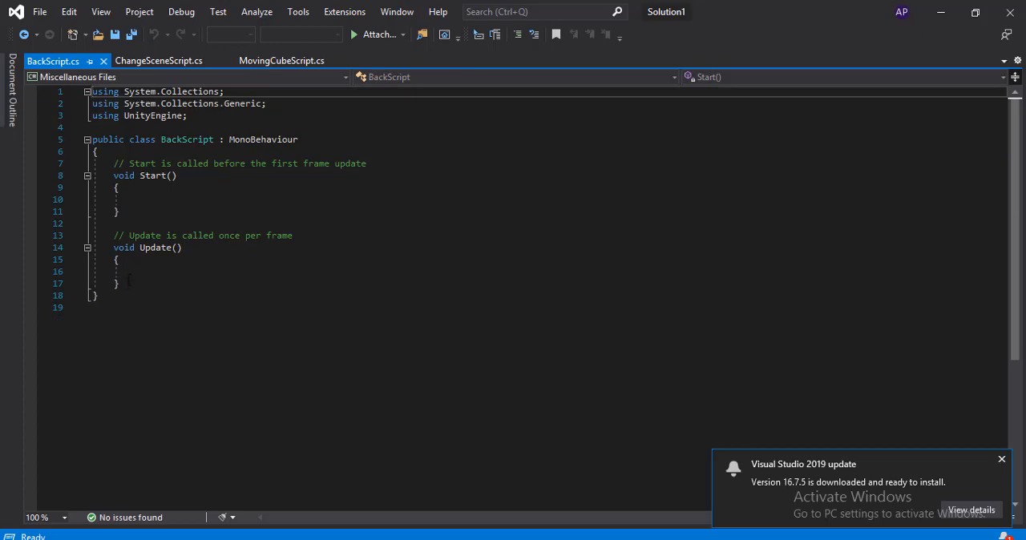
- Replace the default Start and Update methods in BackScript with an empty public void back() method
left_click_drag(127, 279, 114, 175)
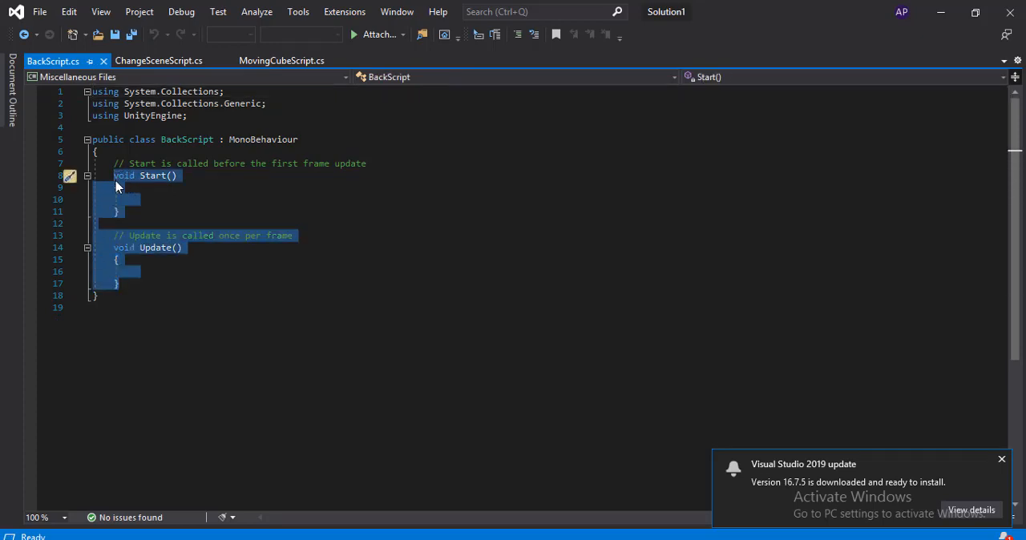
key("Delete")
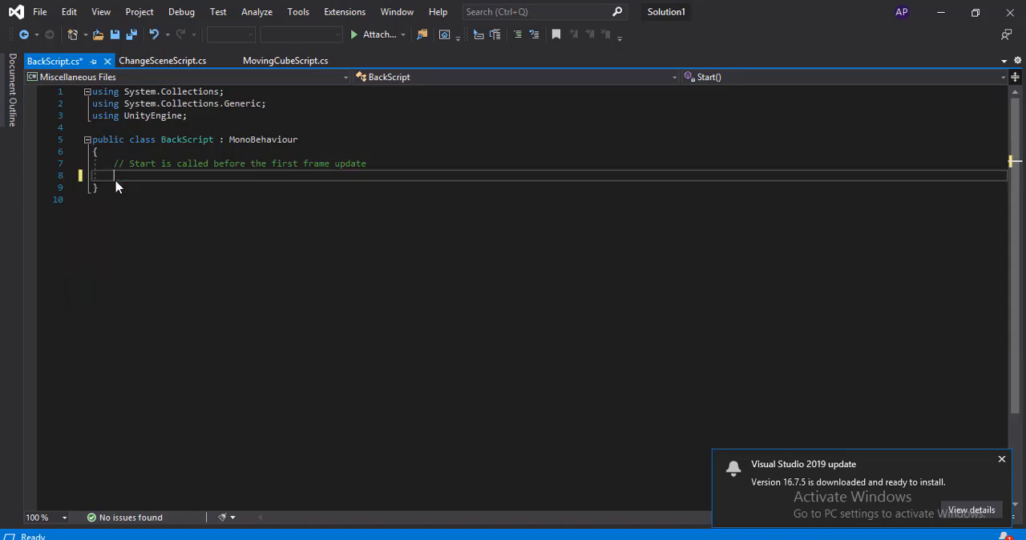
type("public void back()")
key("Return")
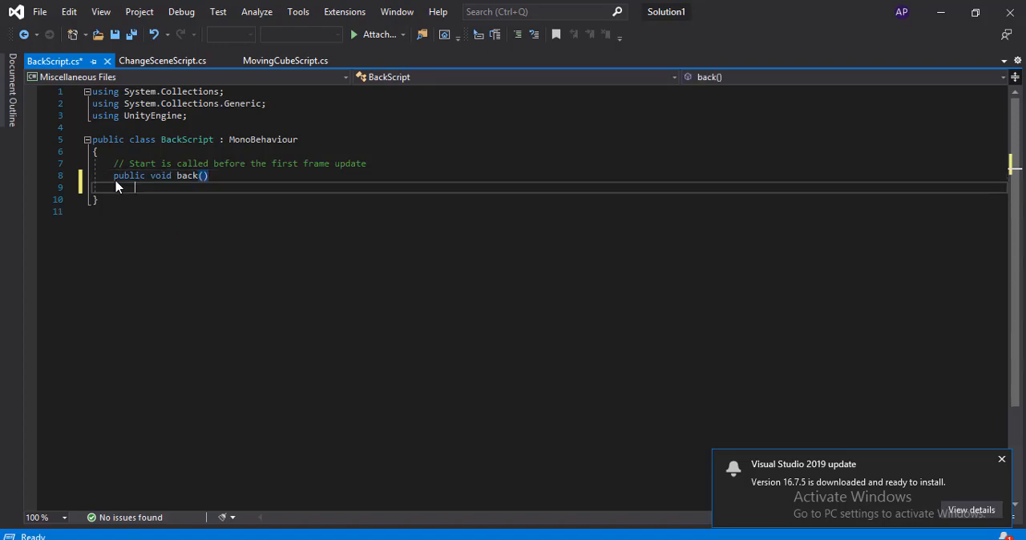
type("{")
key("Return")
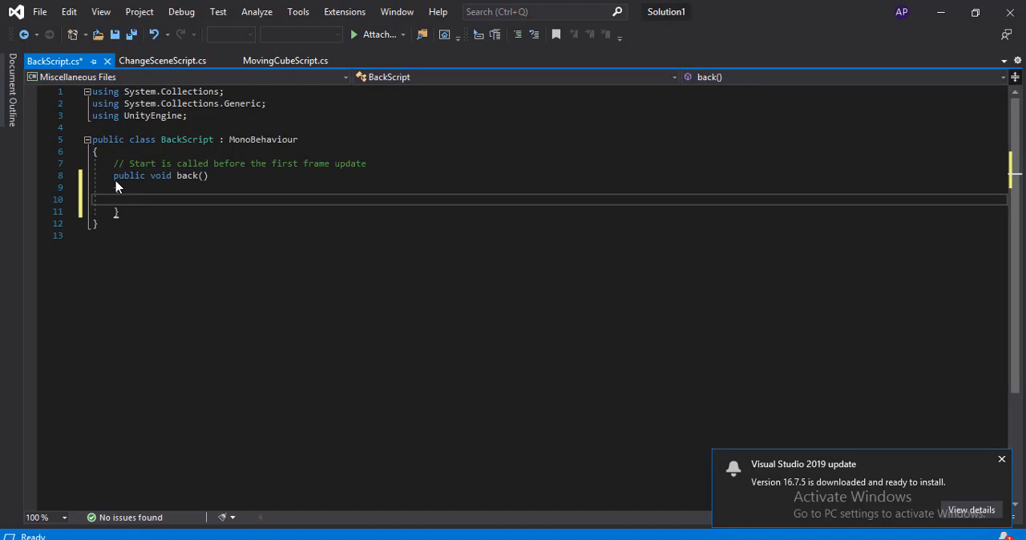
- Add an empty public void close() method below back() in the BackScript class
key("Down")
key("Return")
type("pi")
key("BackSpace")
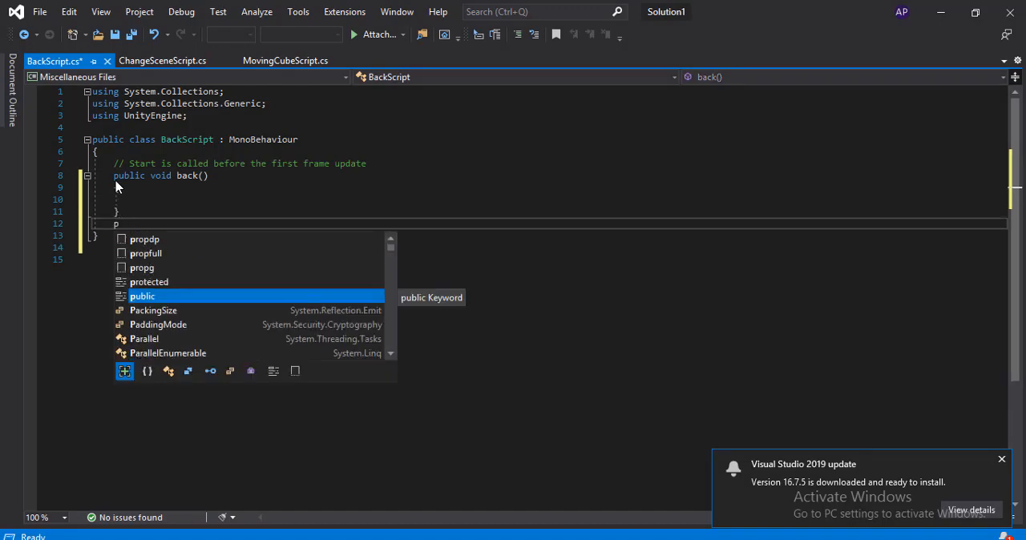
type("ublic ")
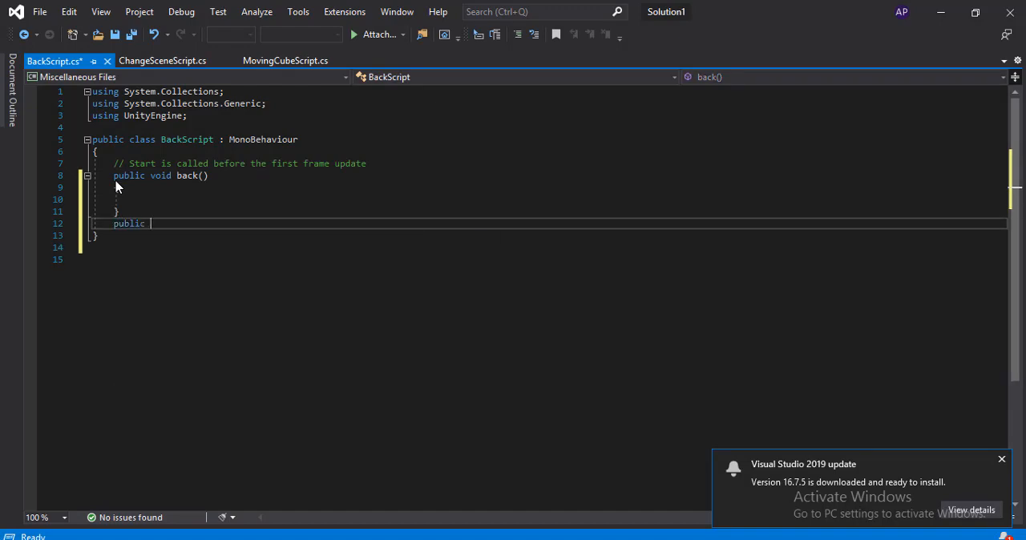
type("void close()")
key("Return")
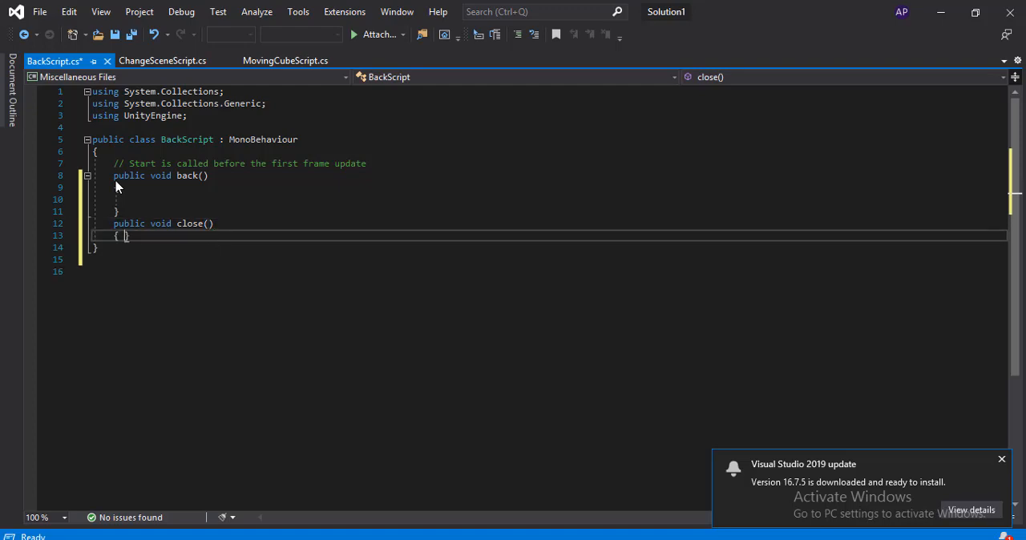
type("{")
key("Return")
- Add a using directive for UnityEngine.SceneManagement below the UnityEngine one
left_click(199, 118)
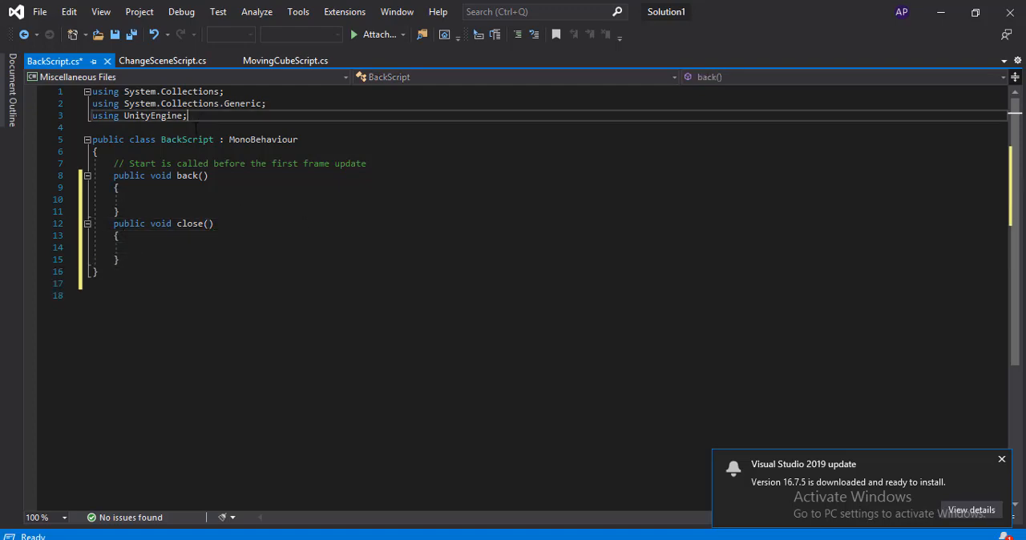
key("Return")
type("usi")
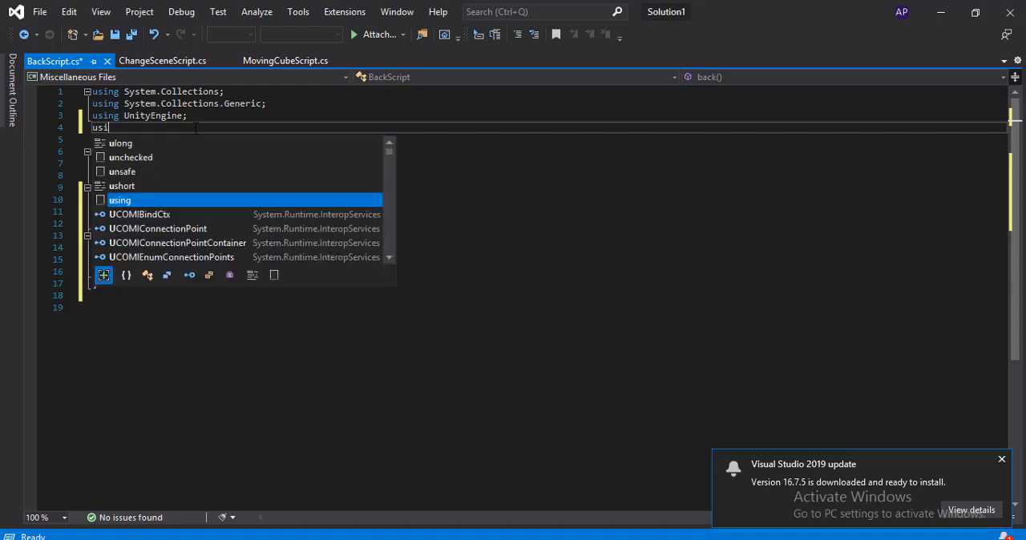
type("ng Unity")
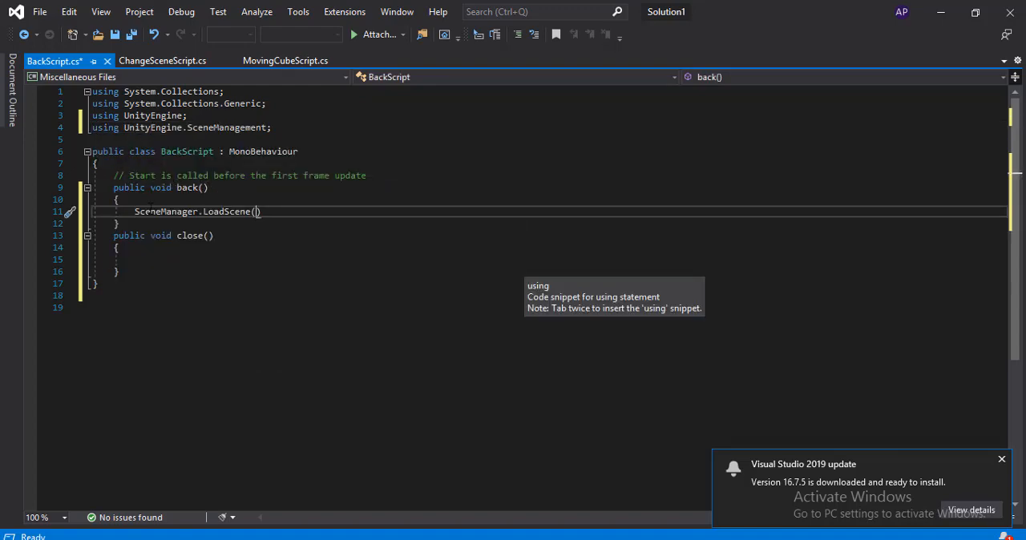
- Make back() call SceneManager.LoadScene with "main window", copying the scene's name from the Scenes folder
type("\"")
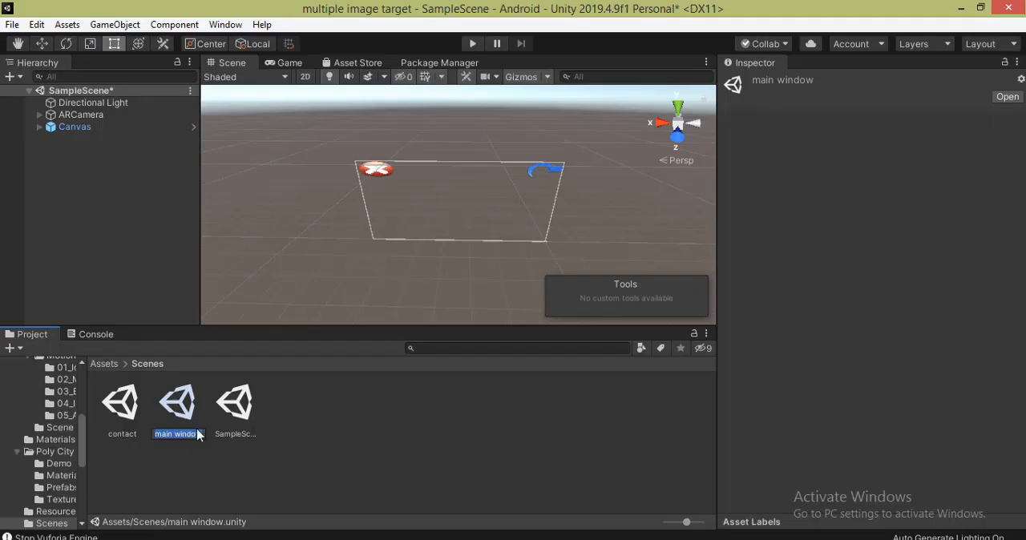
left_click(178, 434)
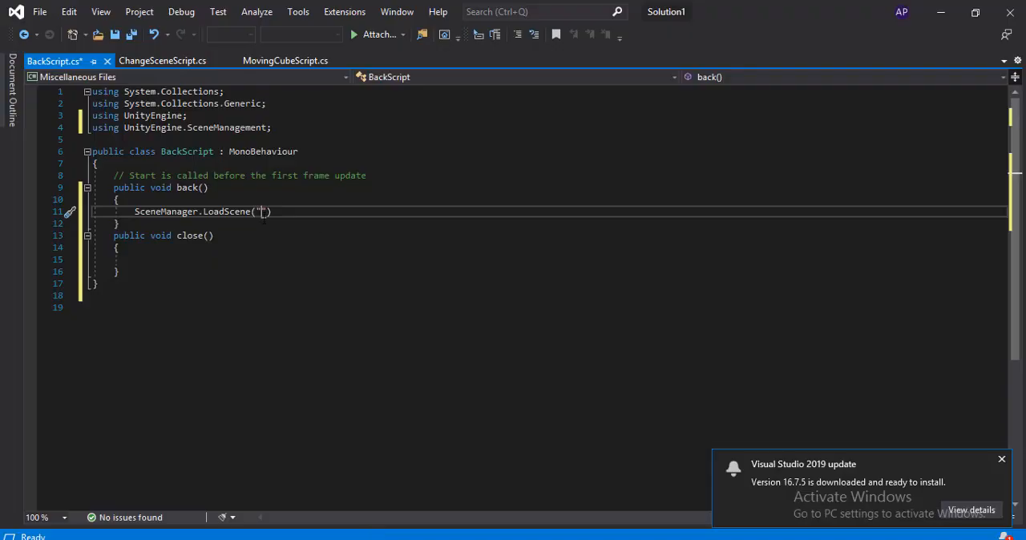
type("main window")
type(";")
- Make close() call Application.Quit() and save BackScript
left_click(149, 260)
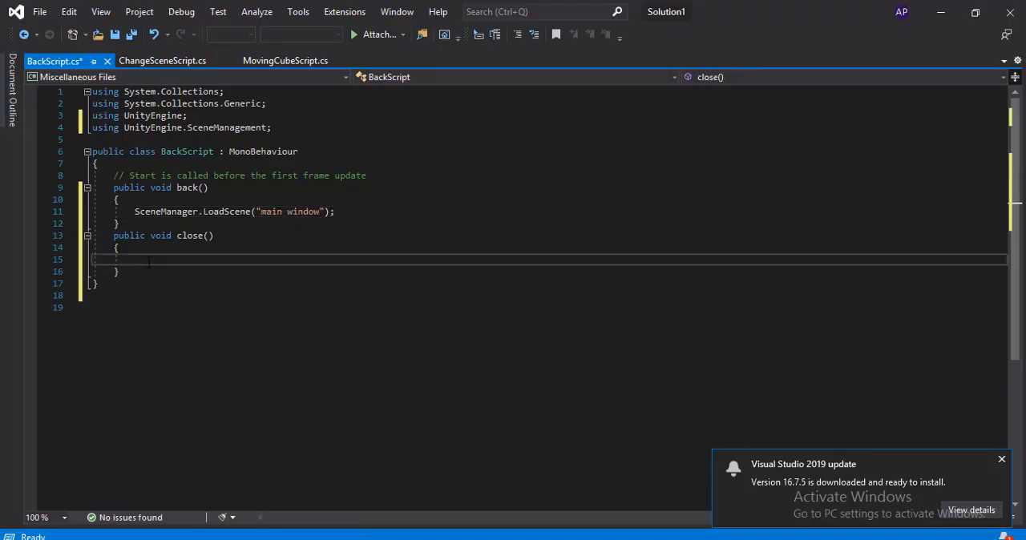
type("Application.Quit();")
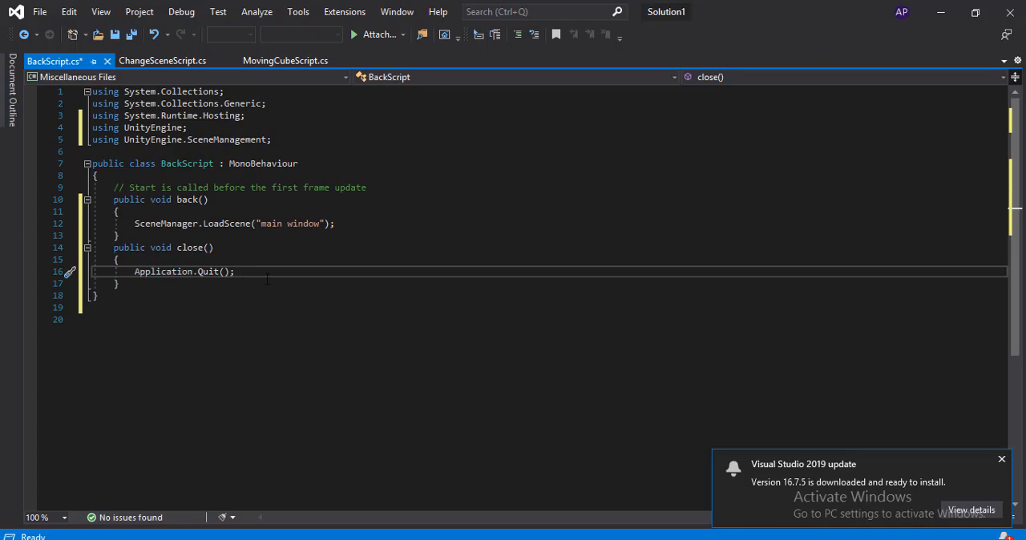
key("Down")
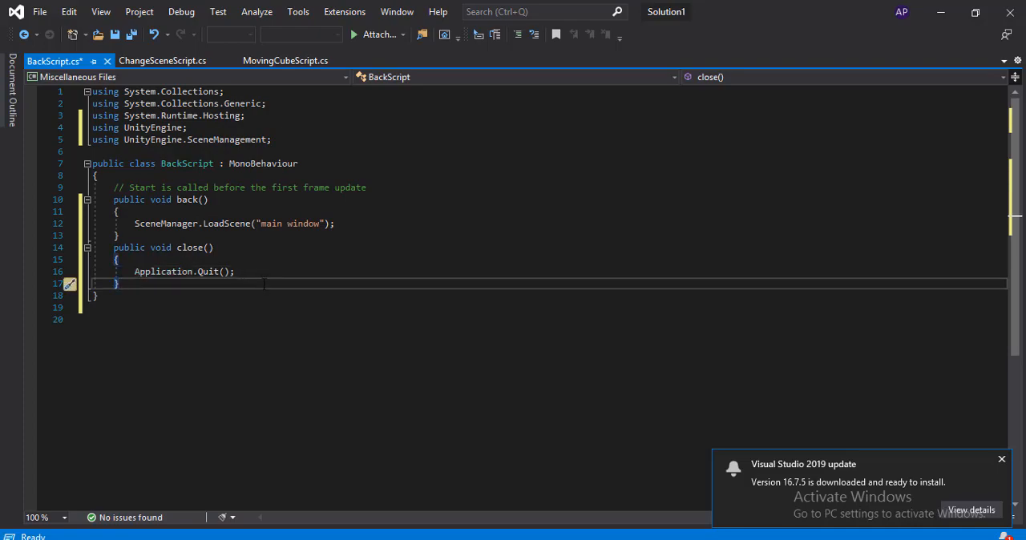
key("ctrl+s")
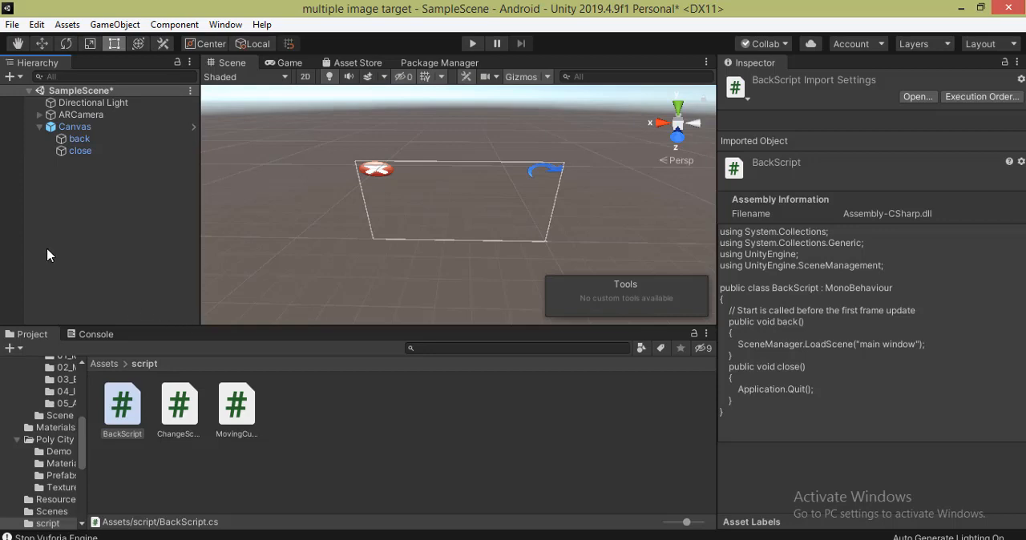
- Create an empty game object in SampleScene and name it back
left_click(12, 76)
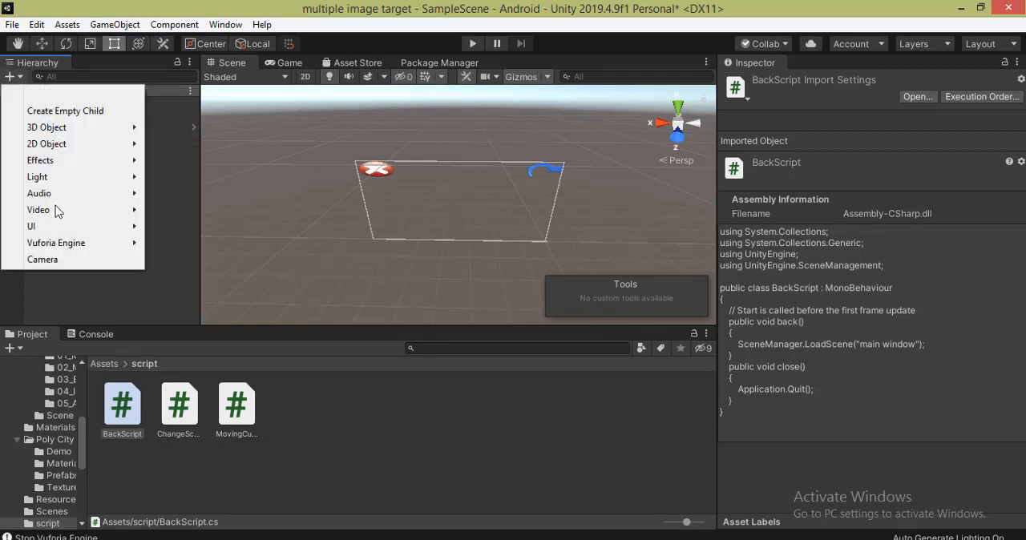
left_click(60, 94)
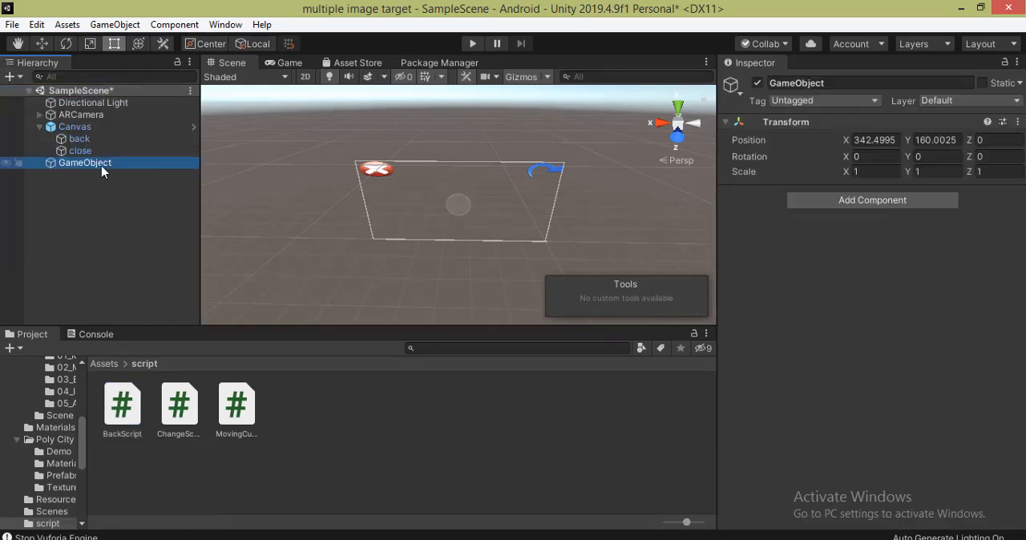
right_click(101, 165)
left_click(142, 213)
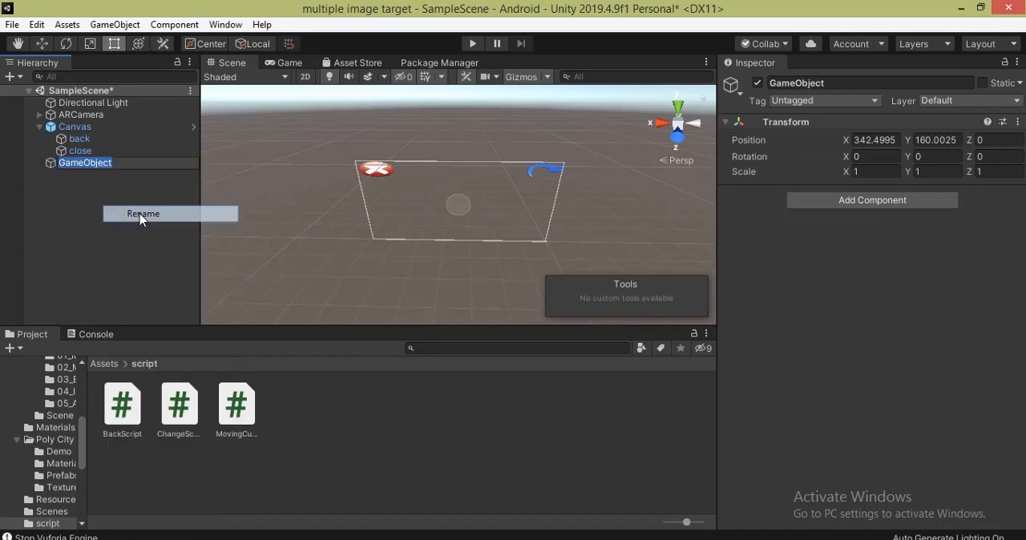
type("back")
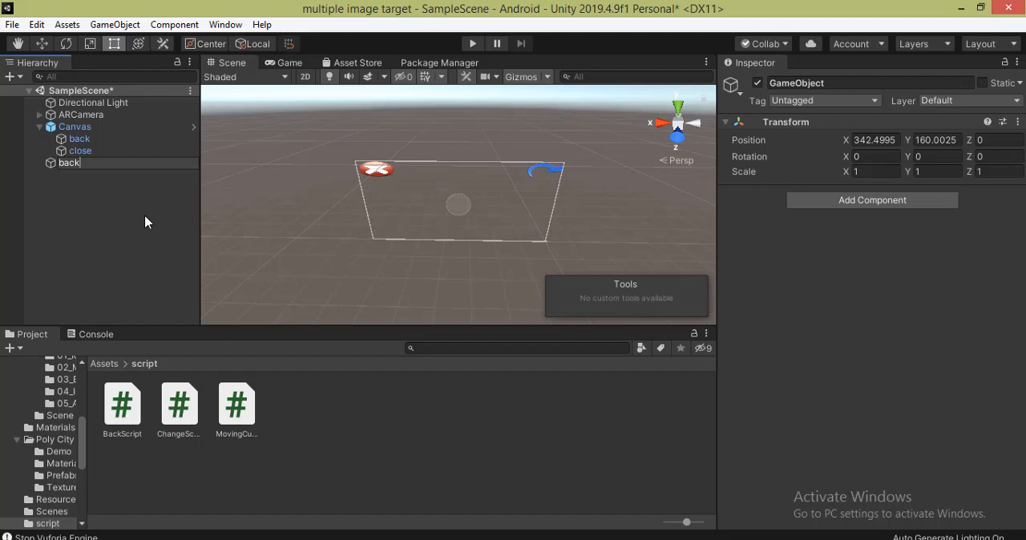
key("Return")
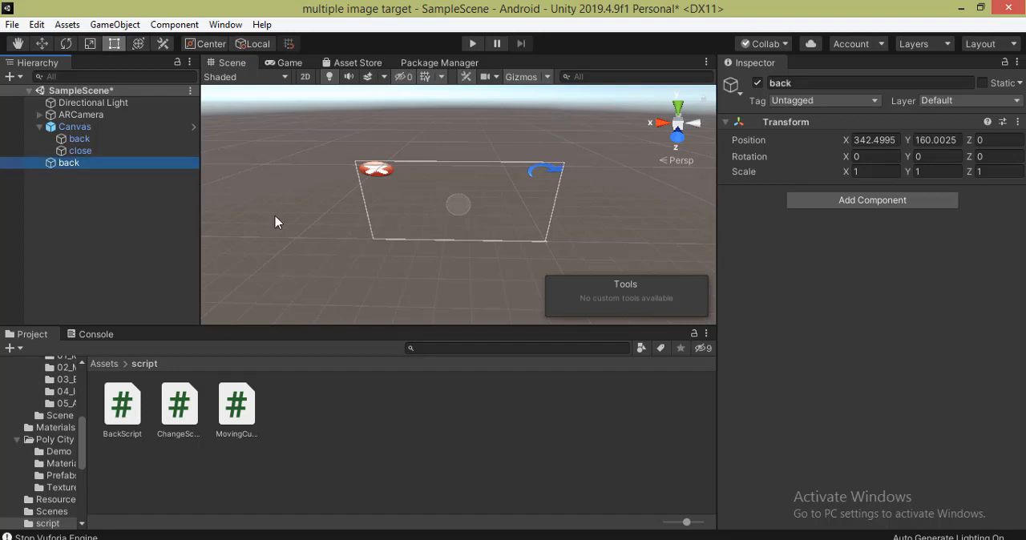
- Add an empty On Click entry to the canvas's back button
left_click(74, 140)
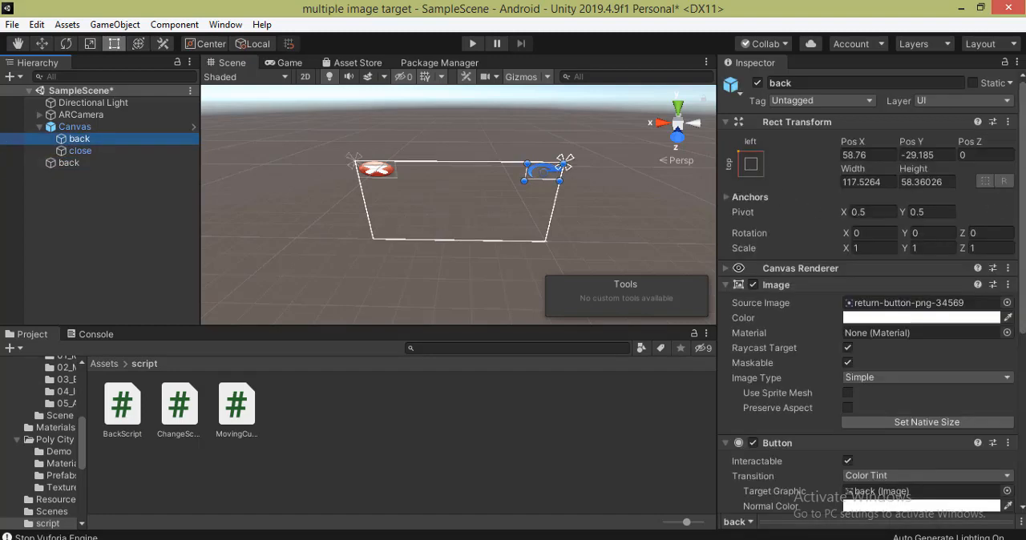
left_click_drag(1023, 294, 1023, 461)
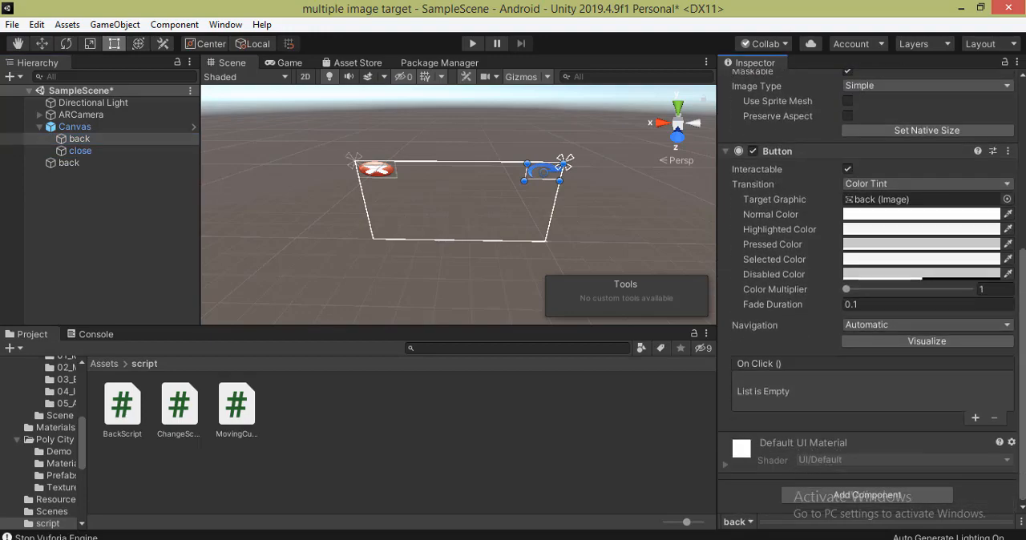
left_click(976, 417)
- Attach BackScript from the script folder to the empty back object outside the canvas
left_click(62, 162)
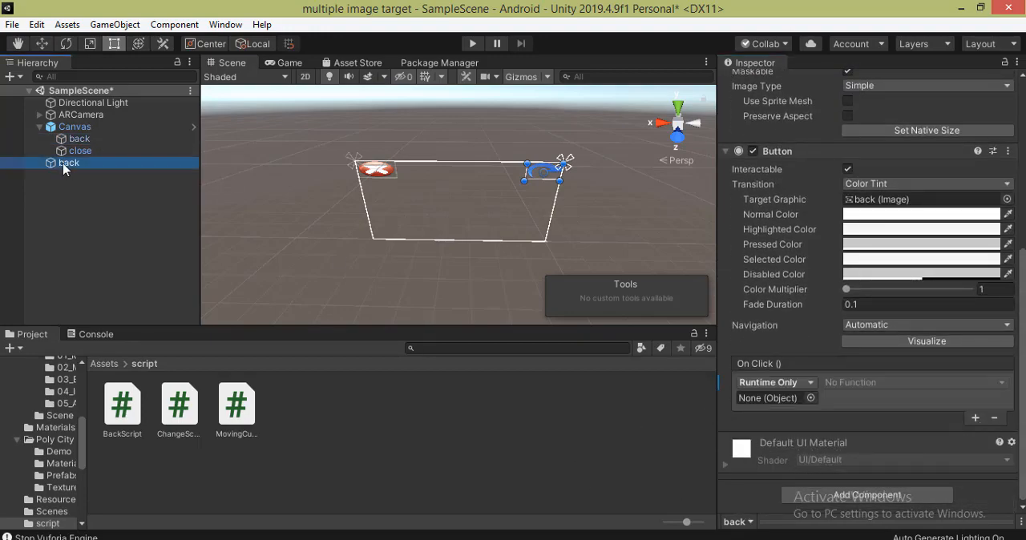
mouse_move(63, 163)
left_mouse_down()
mouse_move(667, 438)
mouse_move(750, 399)
mouse_move(82, 164)
left_mouse_up()
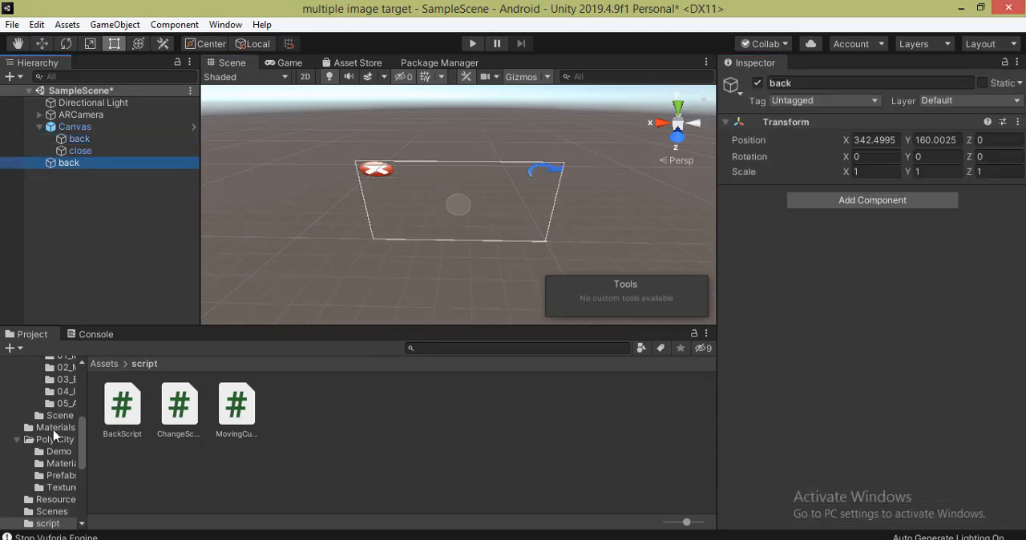
left_click(124, 411)
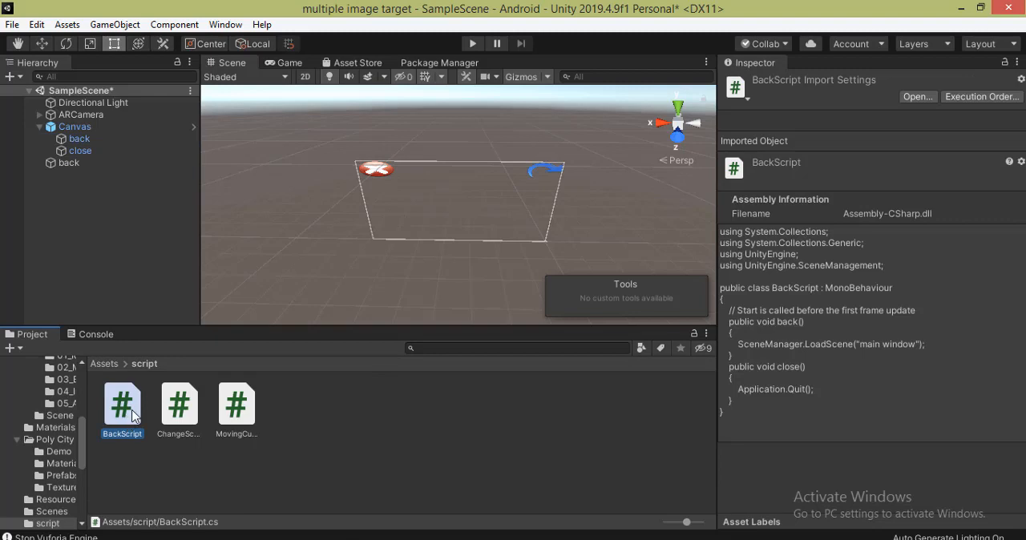
left_click(69, 164)
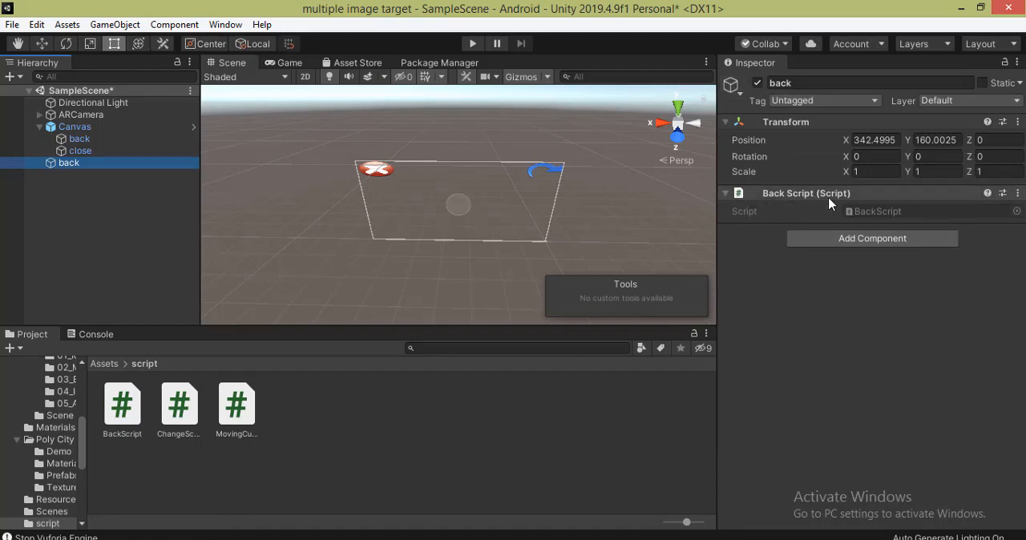
- Assign the empty back object to the back button's On Click entry and choose the BackScript.back function
left_click(79, 139)
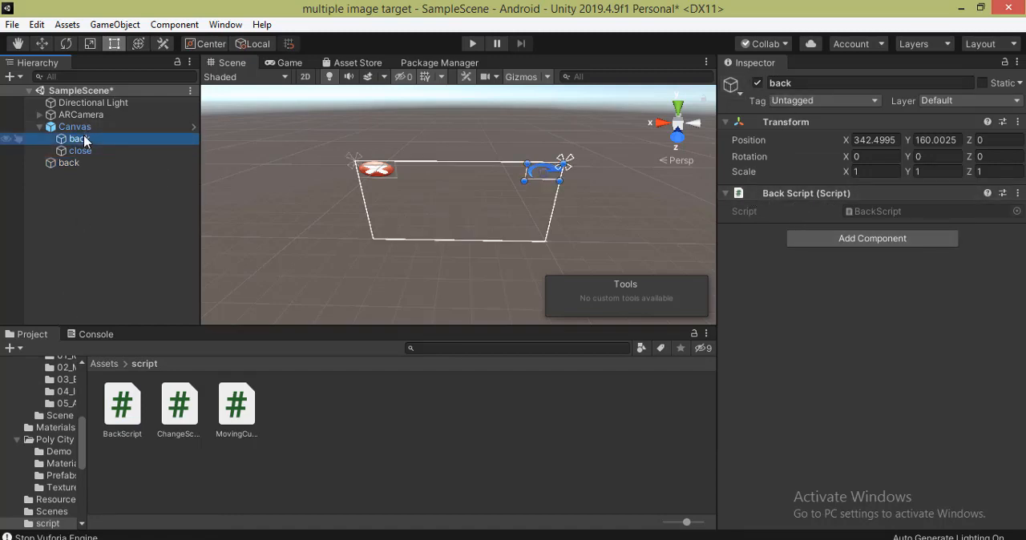
scroll(757, 377, "down", 5)
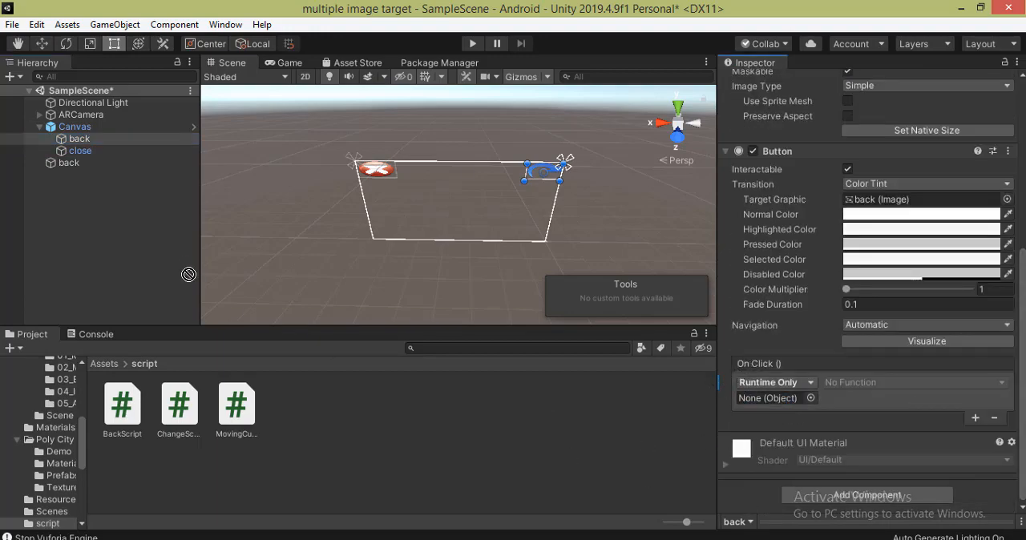
left_click_drag(69, 162, 755, 399)
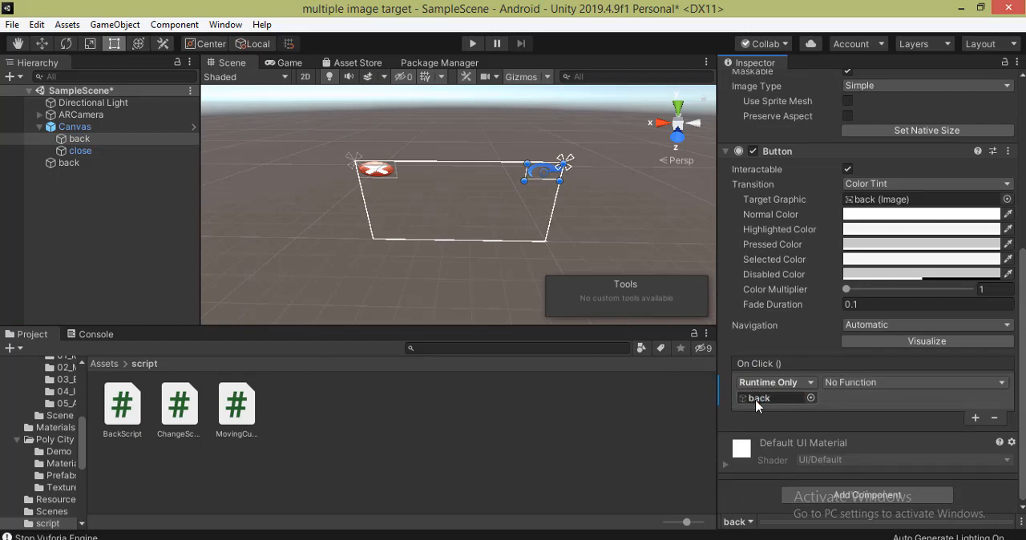
left_click(896, 380)
mouse_move(896, 464)
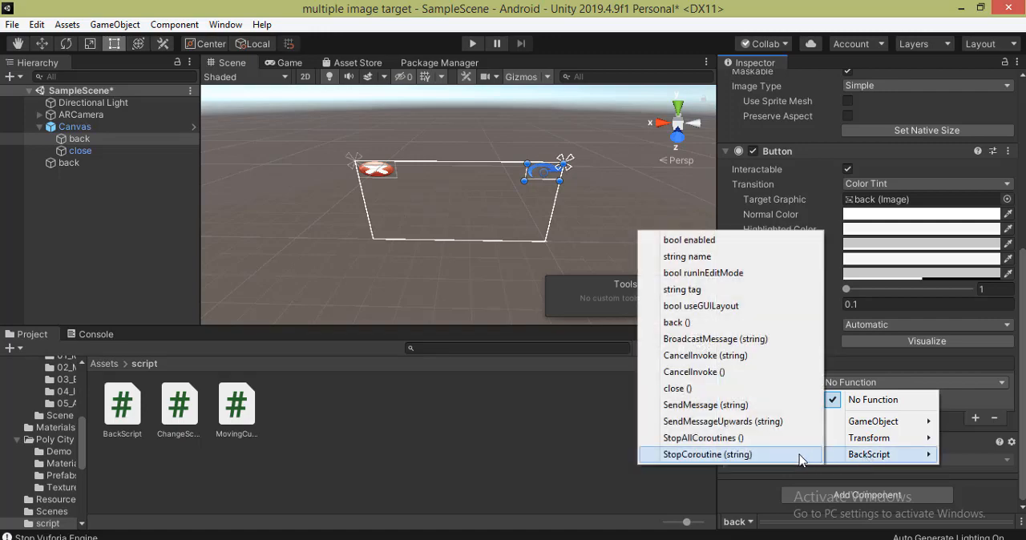
left_click(681, 322)
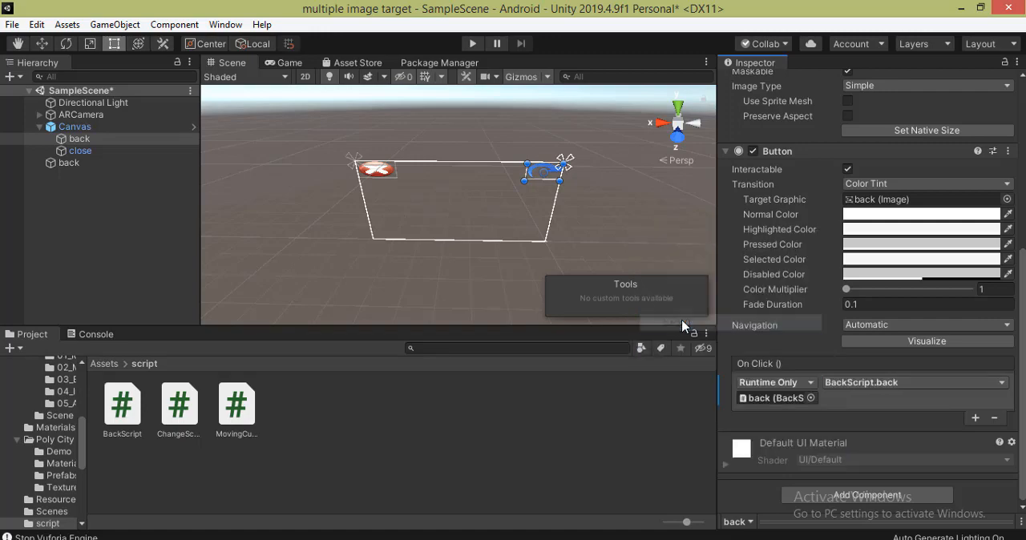
- Add an On Click entry to the close button that uses the empty back object and calls BackScript.close
left_click(121, 151)
left_click(977, 418)
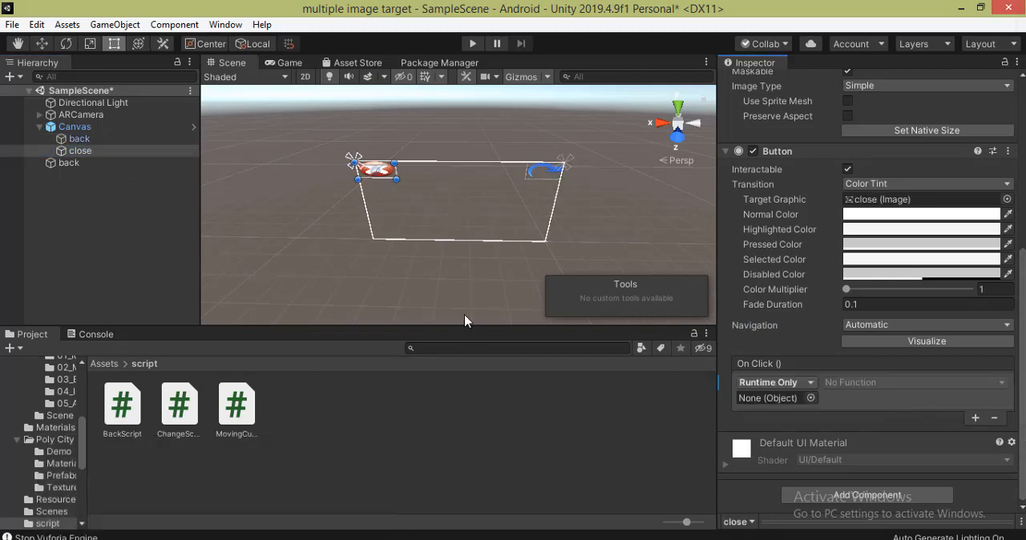
left_click(71, 165)
left_click_drag(70, 166, 773, 399)
left_click(866, 383)
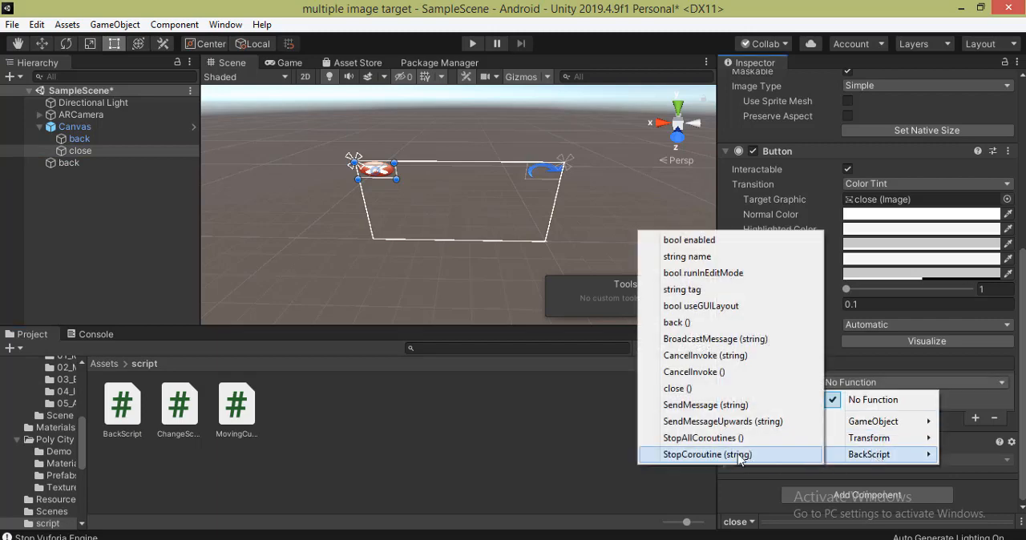
left_click(682, 389)
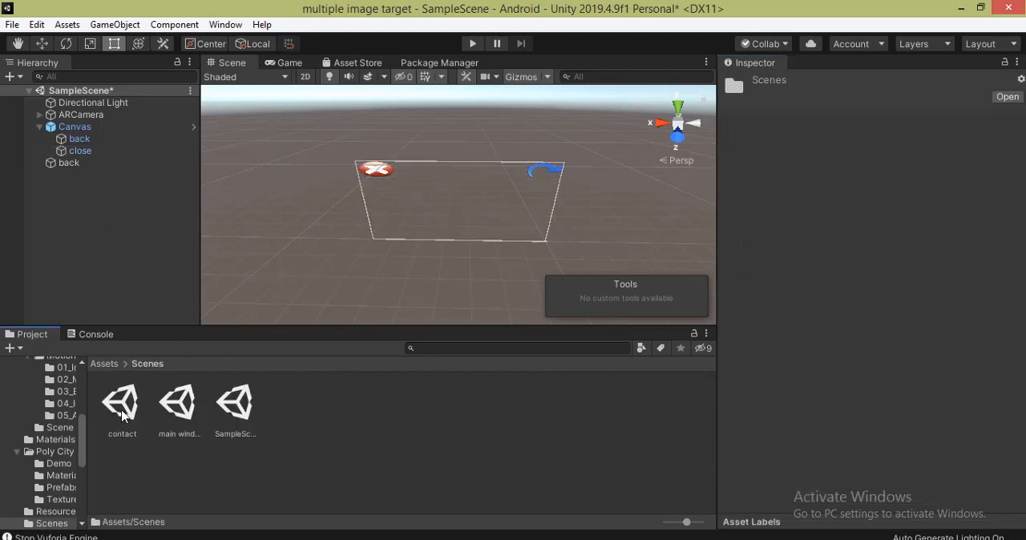
- Open the contact scene, saving SampleScene's changes, and create an empty game object named back2 in it
double_click(124, 410)
left_click(511, 311)
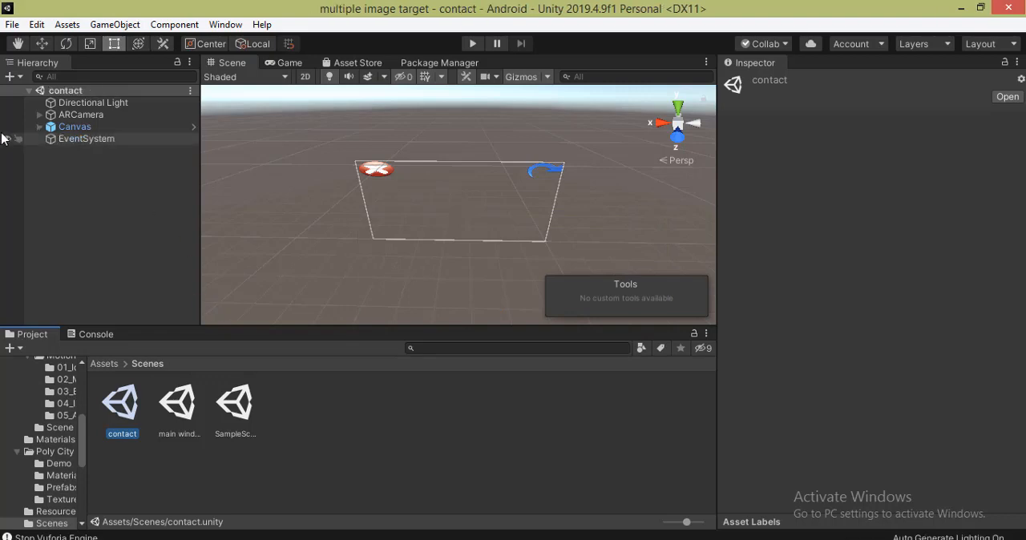
left_click(10, 76)
left_click(56, 92)
right_click(85, 152)
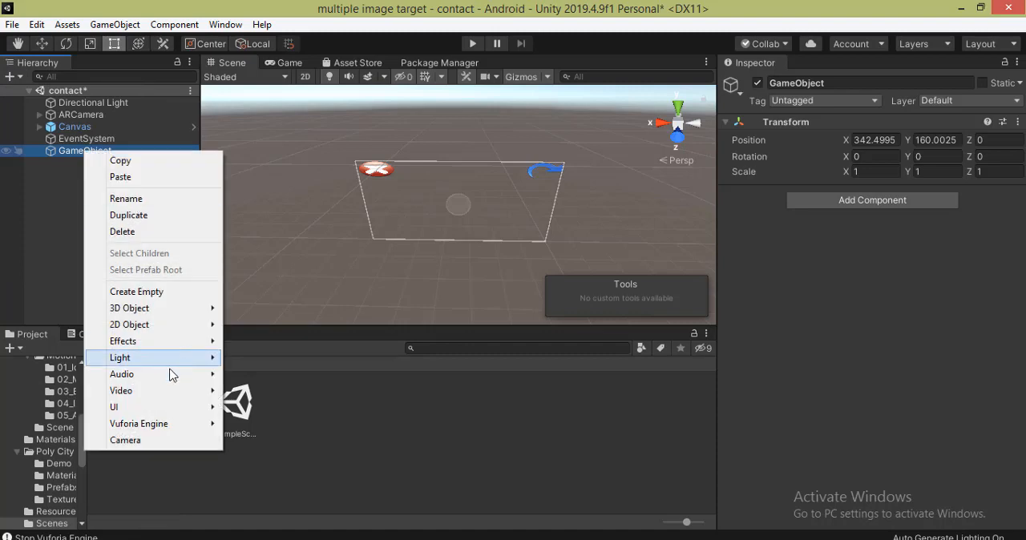
left_click(159, 199)
type("back2")
left_click(58, 260)
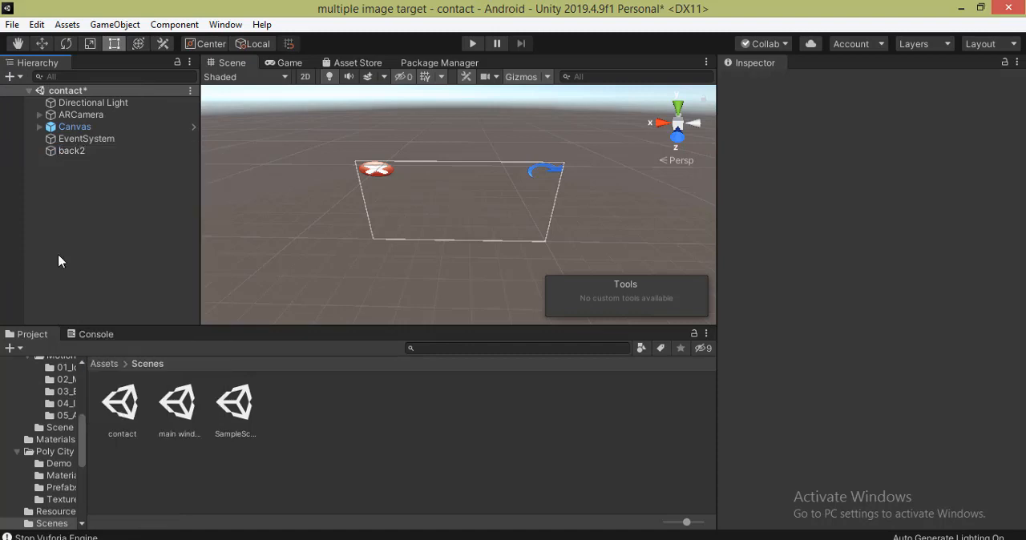
- Attach BackScript from the script folder to the back2 object
left_click(104, 365)
double_click(538, 415)
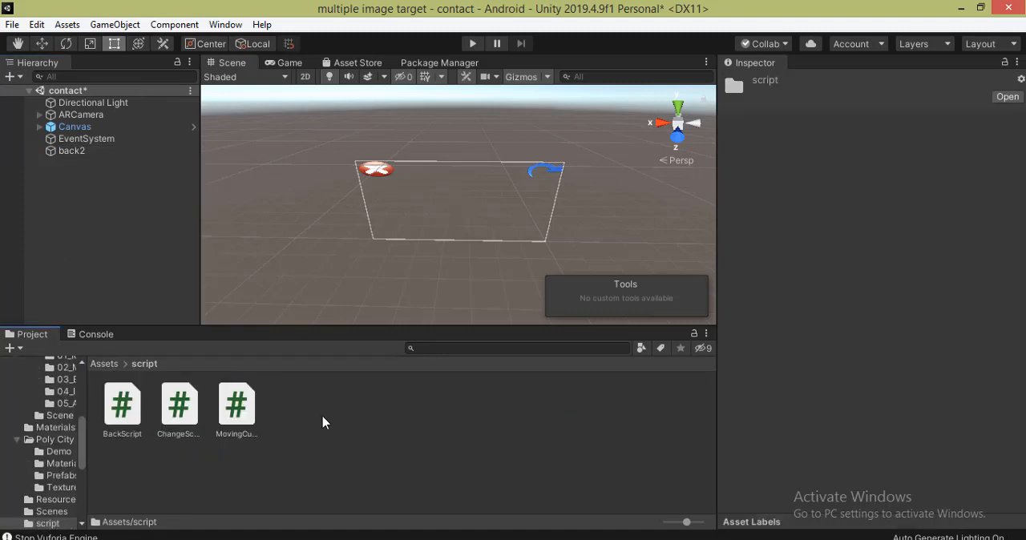
mouse_move(119, 415)
left_mouse_down()
mouse_move(87, 281)
mouse_move(73, 130)
mouse_move(63, 137)
mouse_move(80, 141)
left_mouse_up()
- Add an On Click entry to the contact scene's back button that uses back2 and calls BackScript.back
left_click(79, 141)
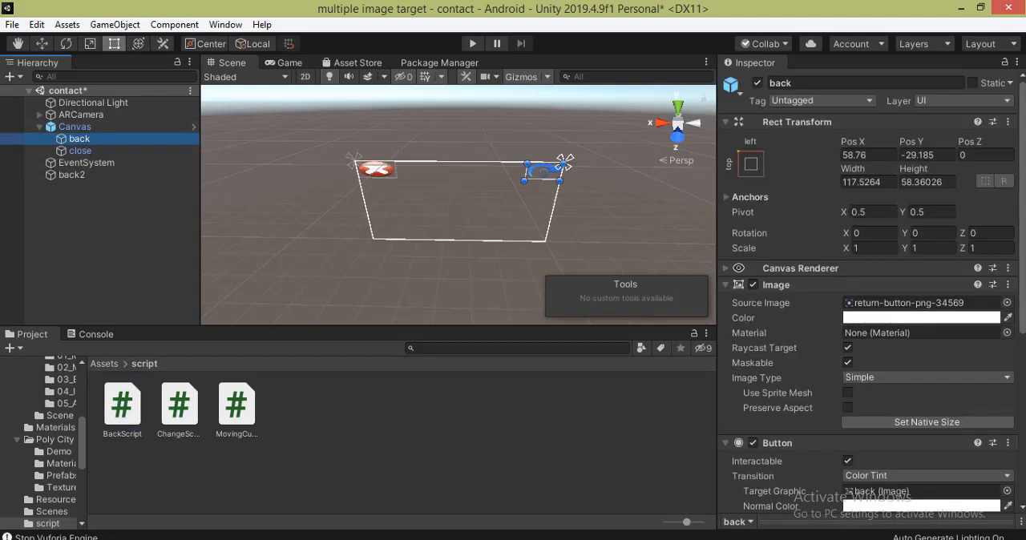
left_click_drag(1023, 309, 1023, 481)
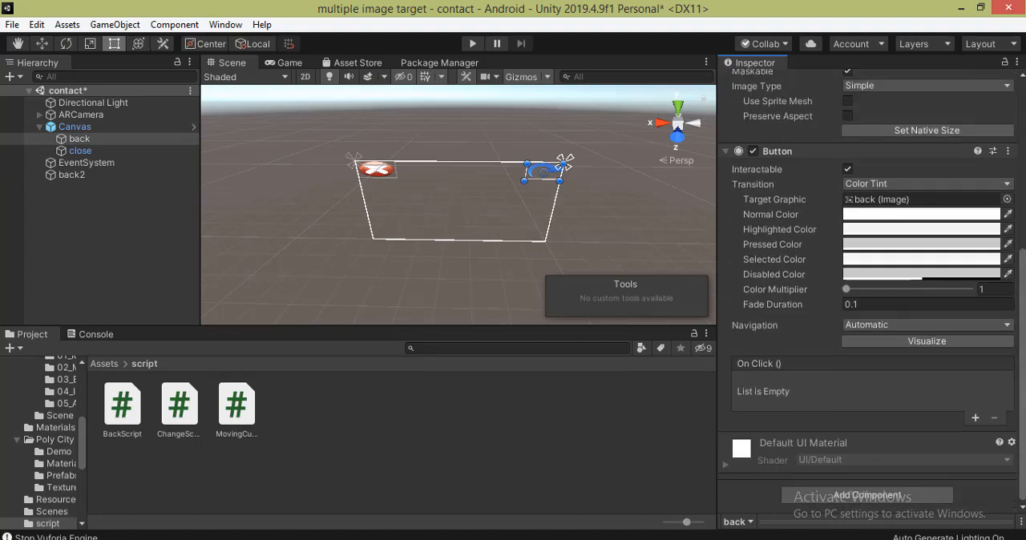
left_click(975, 418)
left_click_drag(83, 178, 774, 396)
left_click(890, 383)
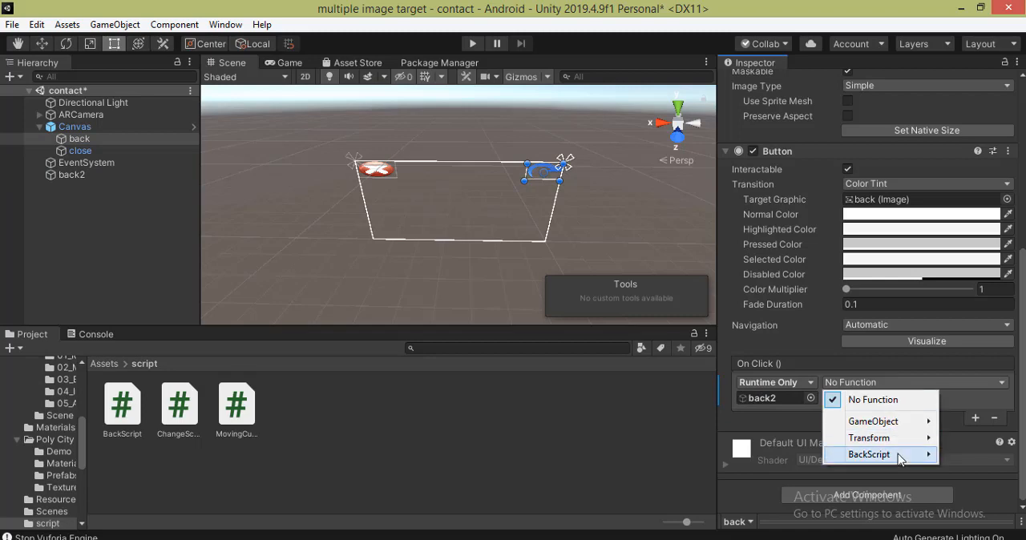
mouse_move(900, 459)
left_click(651, 323)
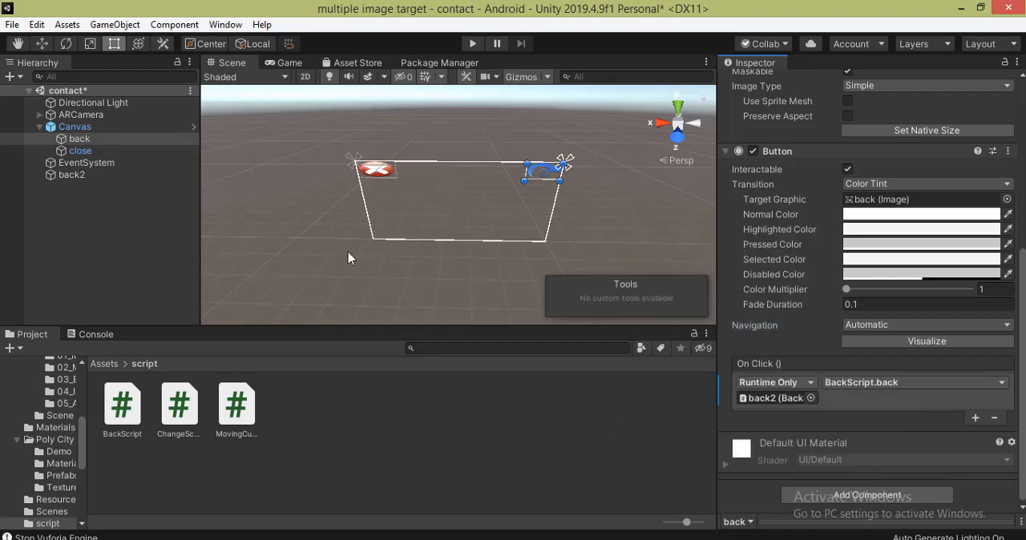
- Add an On Click entry to the contact scene's close button that uses back2 and calls BackScript.close
left_click(77, 152)
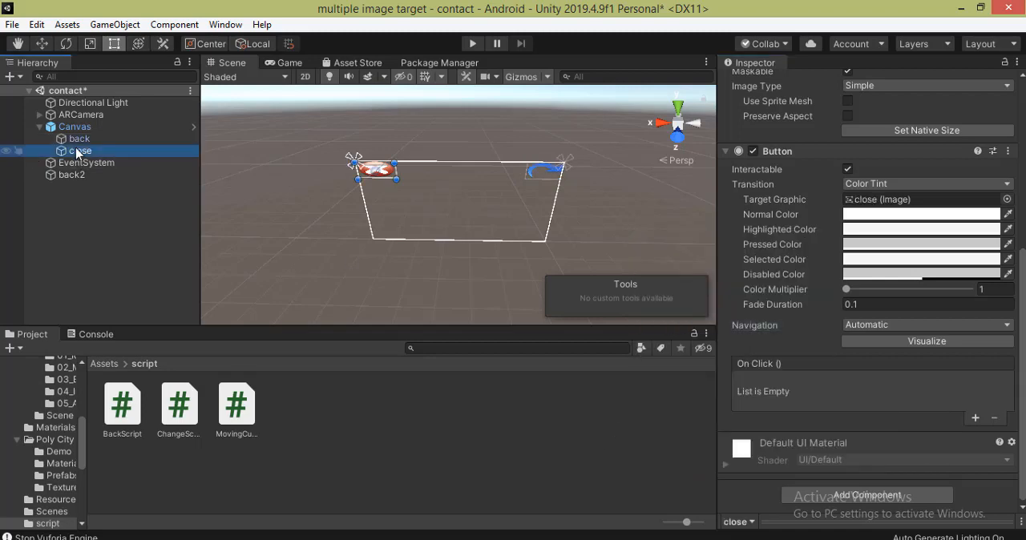
left_click_drag(66, 176, 777, 398)
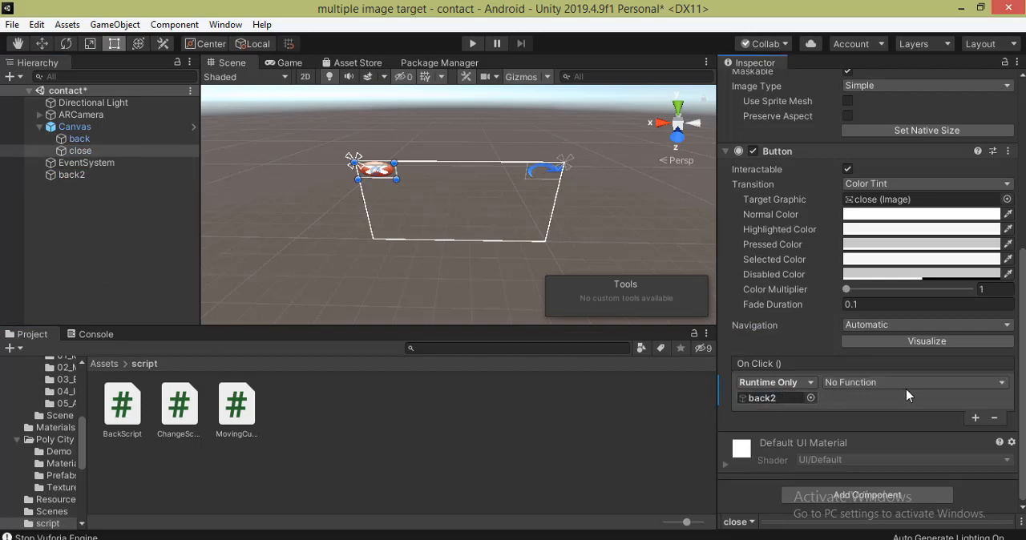
left_click(907, 386)
mouse_move(908, 461)
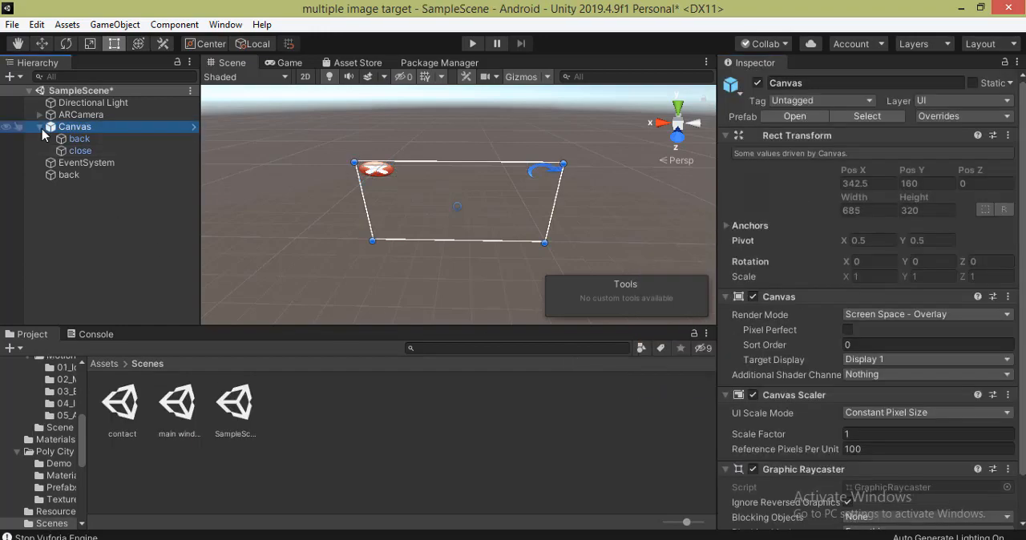
- Save SampleScene's changes and open the main window scene
left_click(41, 129)
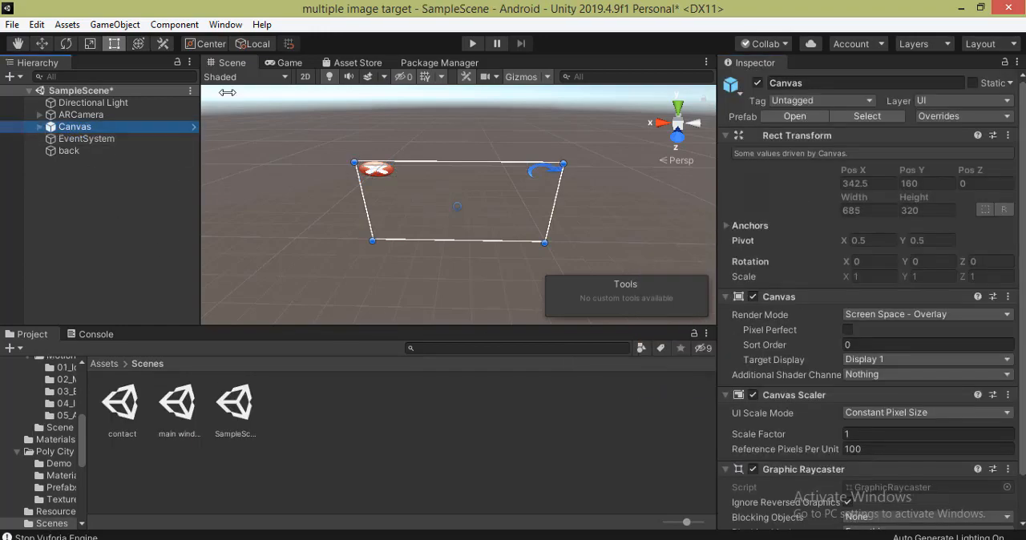
double_click(180, 409)
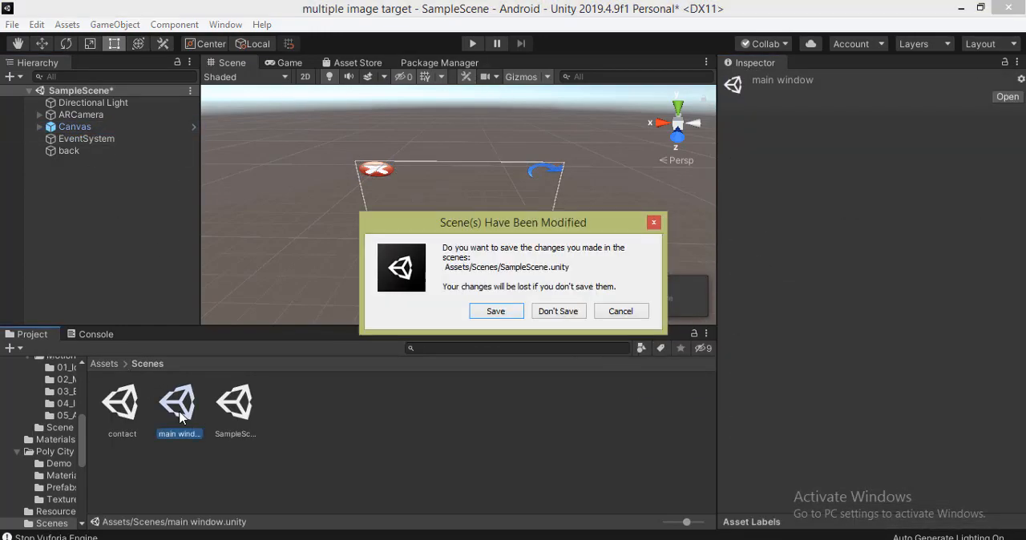
left_click(485, 314)
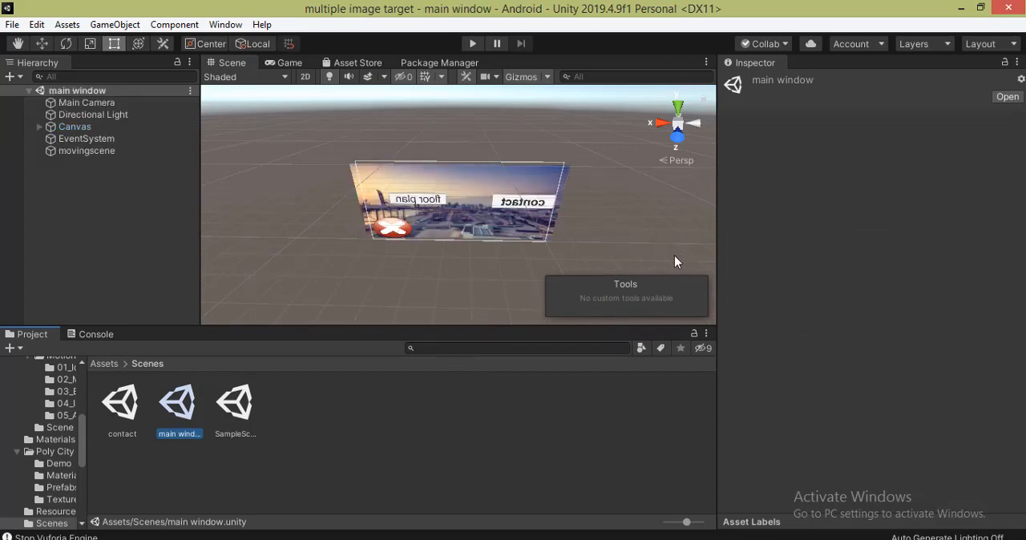
- Play the main window scene and test opening floor plan and contact, returning to the menu with each scene's back button
left_click(473, 43)
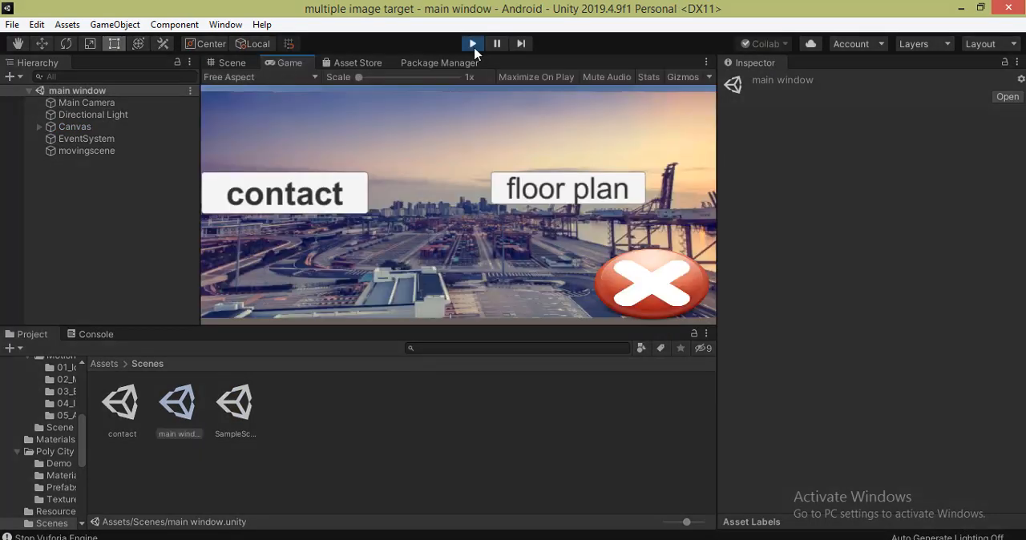
left_click(568, 193)
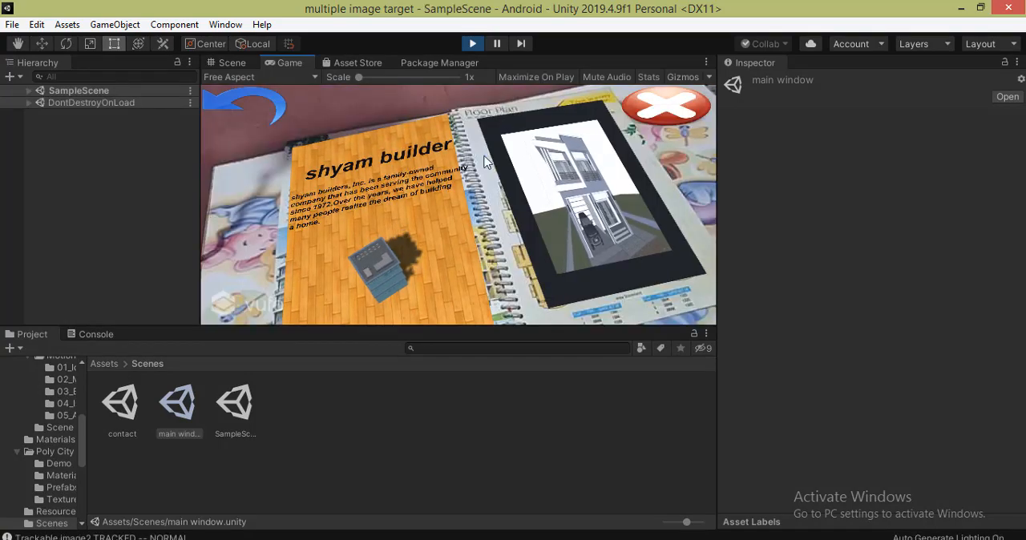
left_click(228, 101)
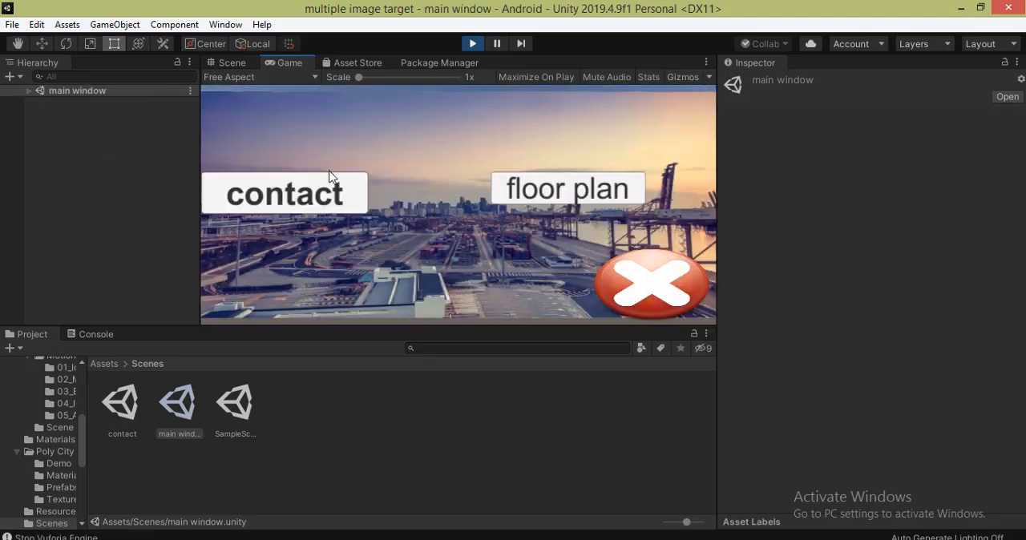
left_click(289, 204)
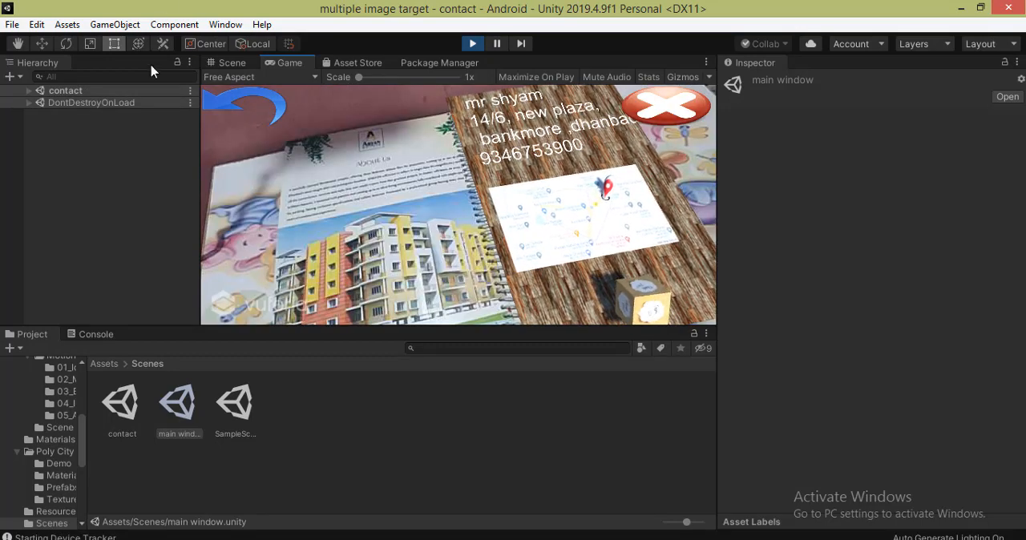
left_click(226, 112)
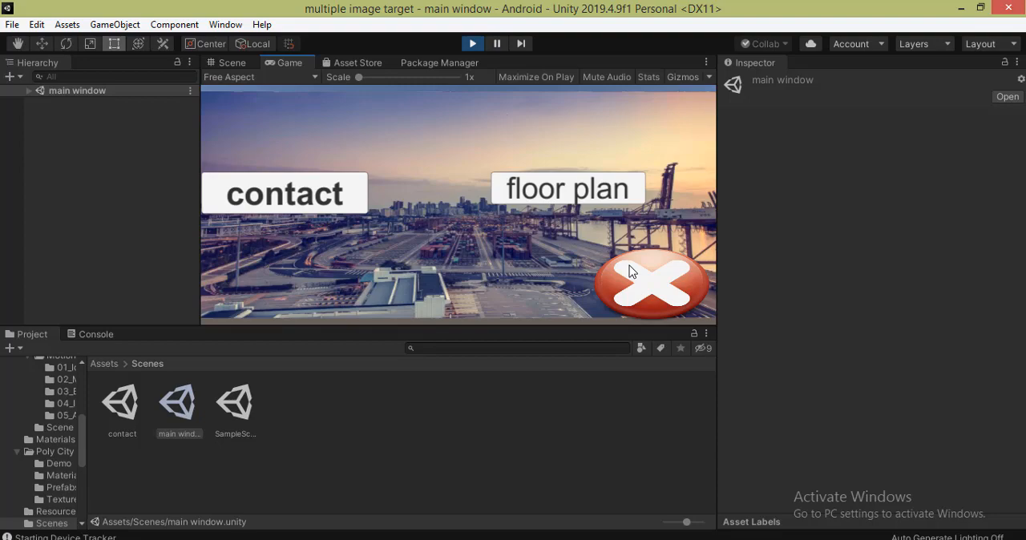
- Add the main window scene to the Scenes In Build list in the build settings
left_click(12, 24)
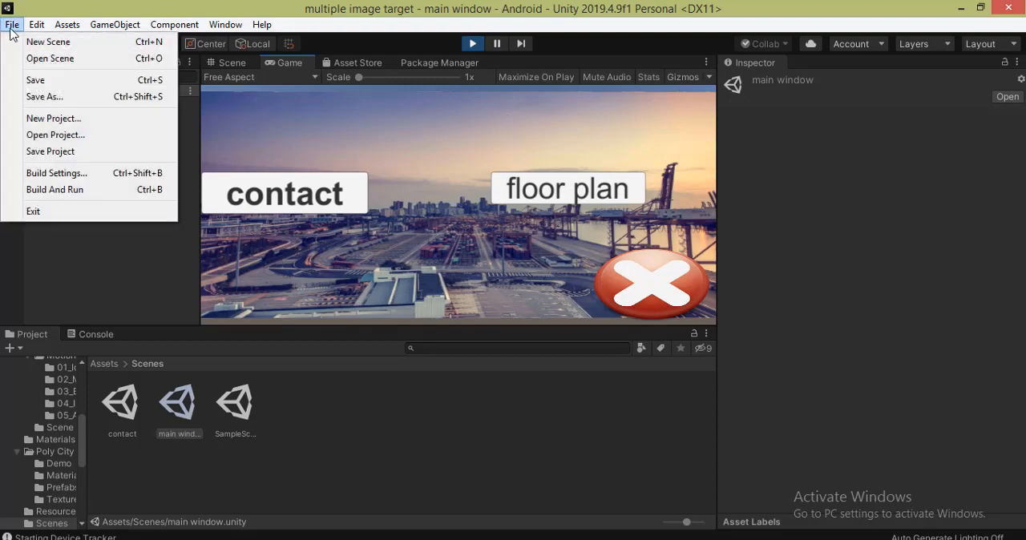
left_click(64, 175)
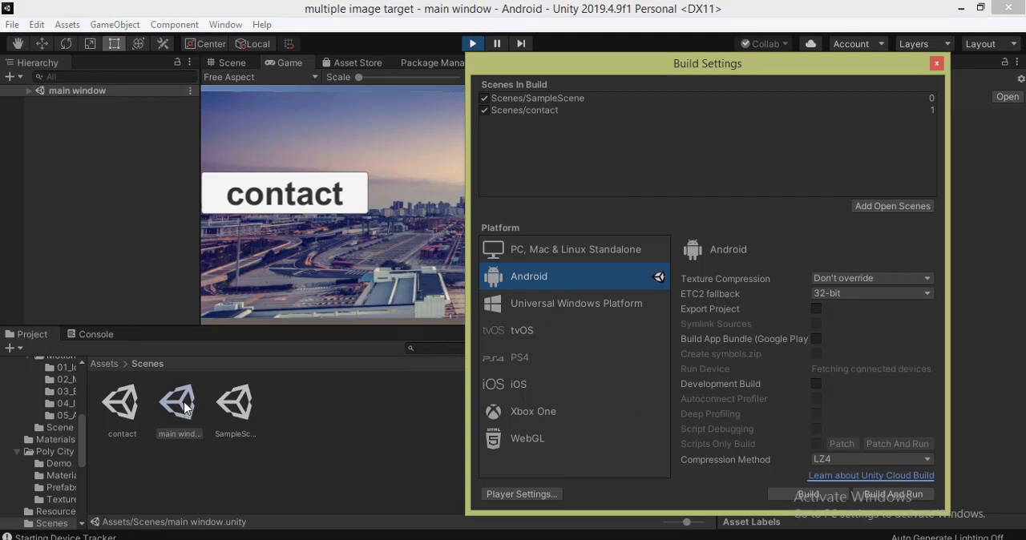
left_click_drag(184, 408, 513, 117)
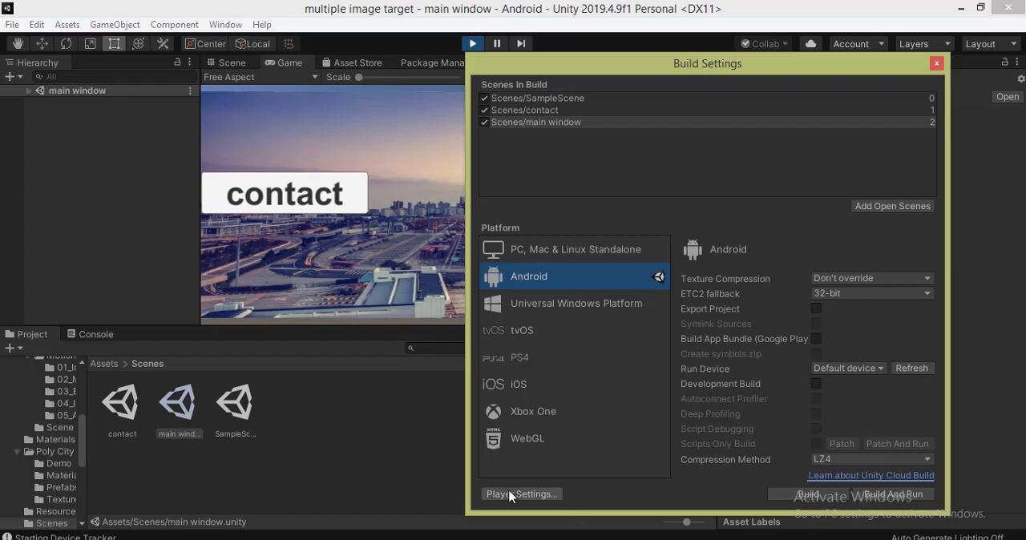
- In the player settings, set the company name to innovate yourself and the product name to floorplane
left_click(538, 493)
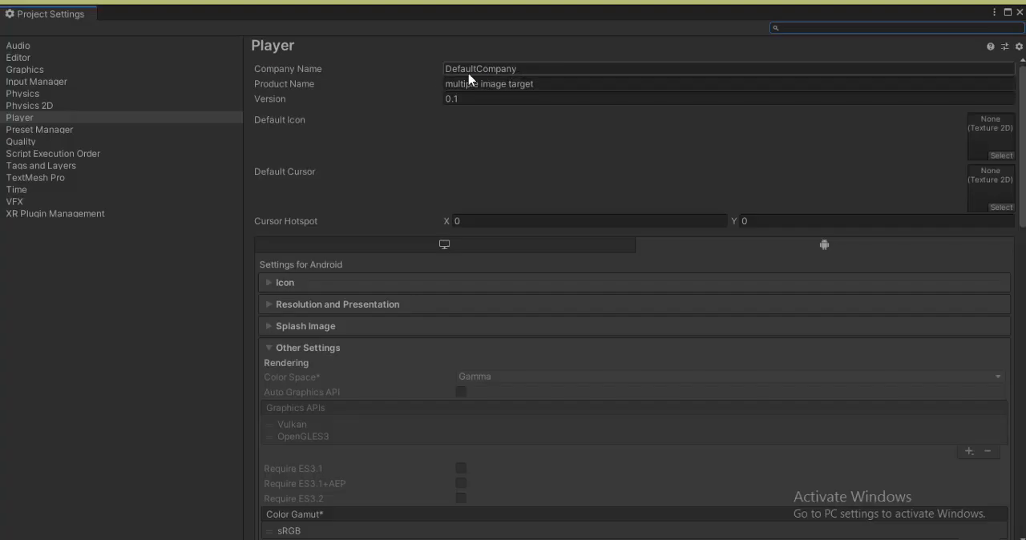
left_click(467, 71)
key("BackSpace")
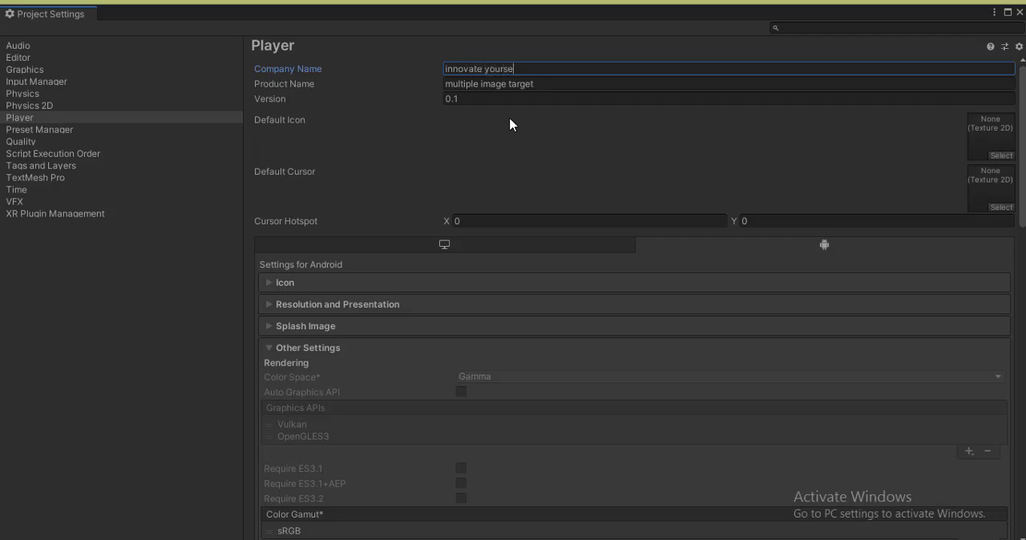
left_click(472, 85)
type("floorplane")
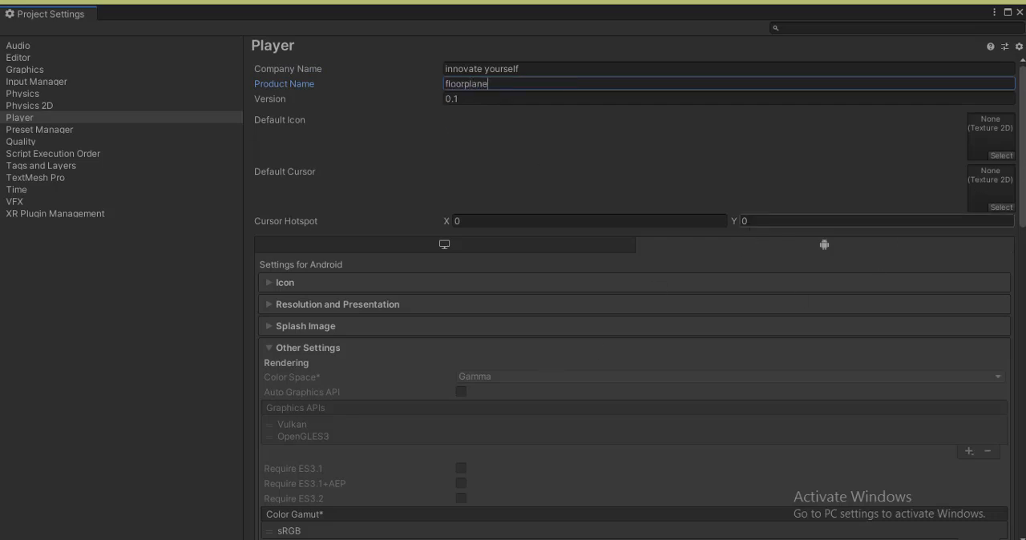
- Set the app's default icon to the Innovate Yourself logo texture
scroll(1012, 155, "down", 2)
left_click(1001, 109)
left_click(909, 383)
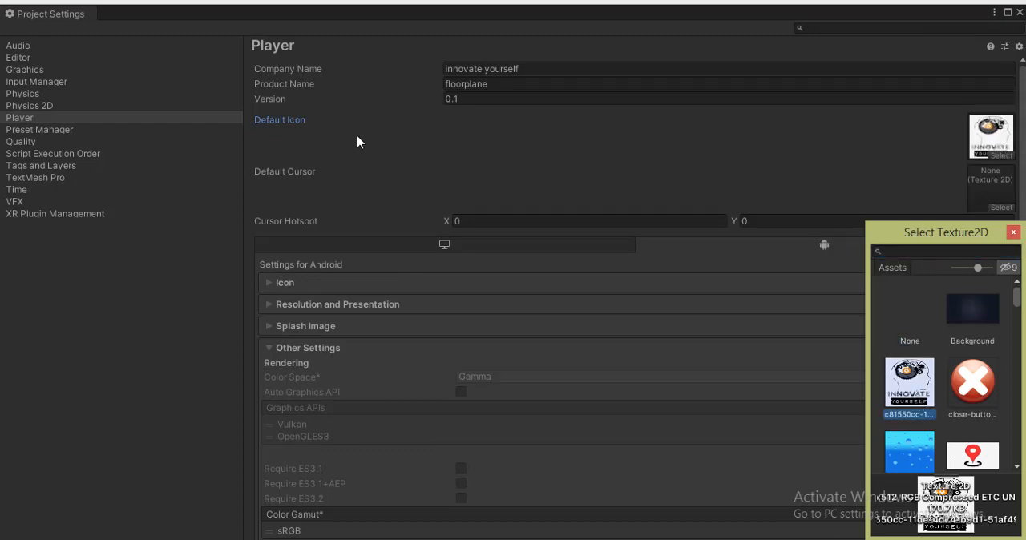
left_click(1013, 232)
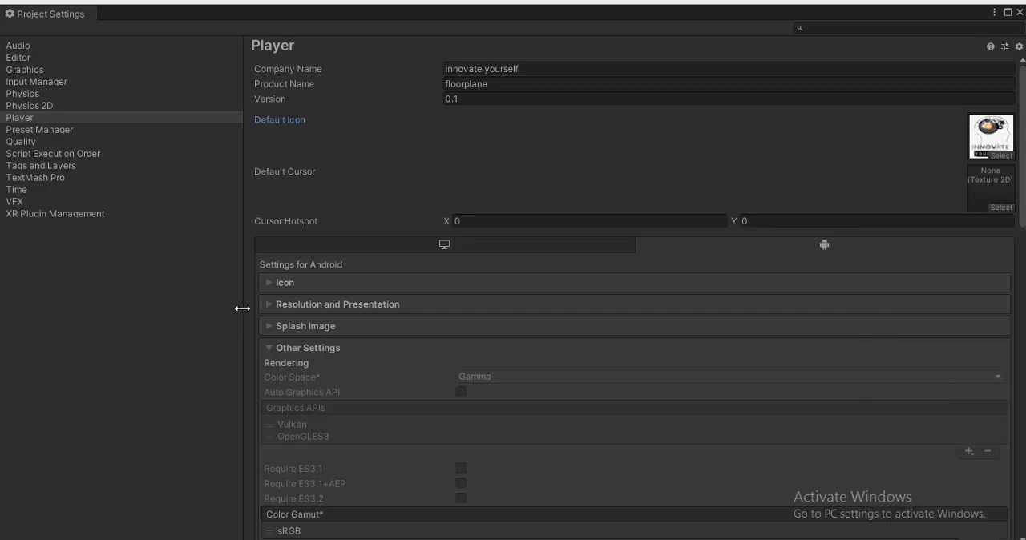
- Set the Android default orientation to Landscape Right and review the Other Settings before closing the project settings
left_click(269, 306)
scroll(484, 360, "down", 4)
left_click(484, 277)
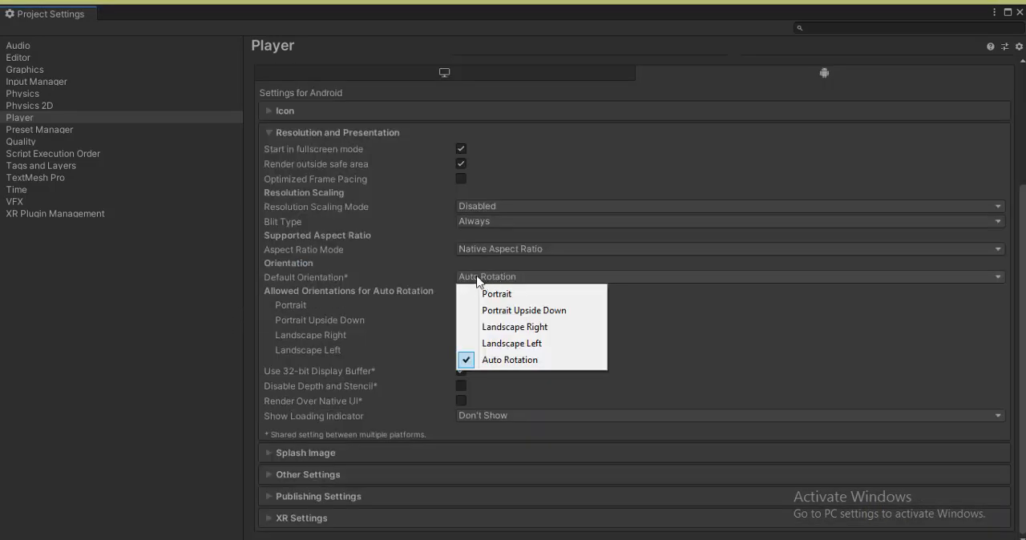
left_click(519, 327)
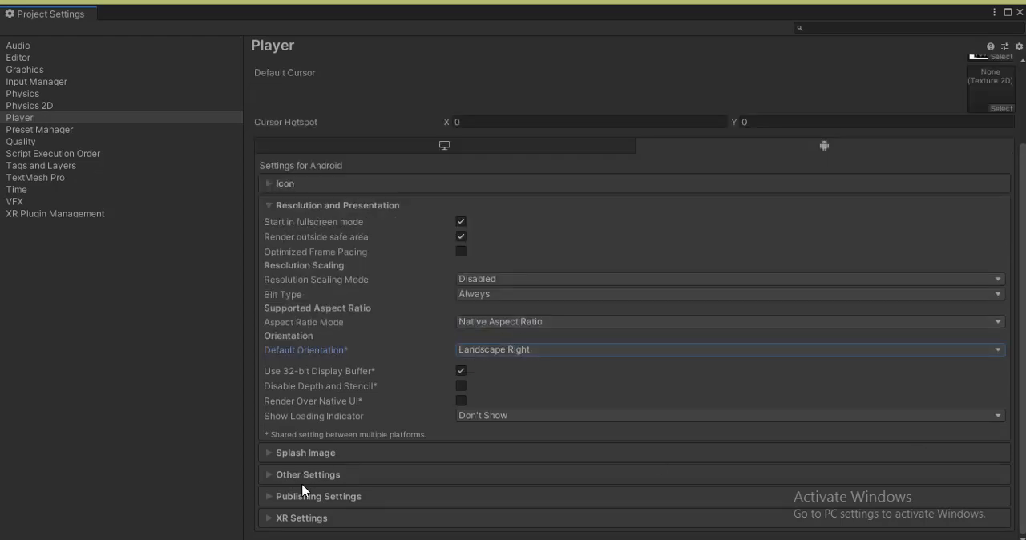
left_click(271, 477)
scroll(988, 321, "down", 10)
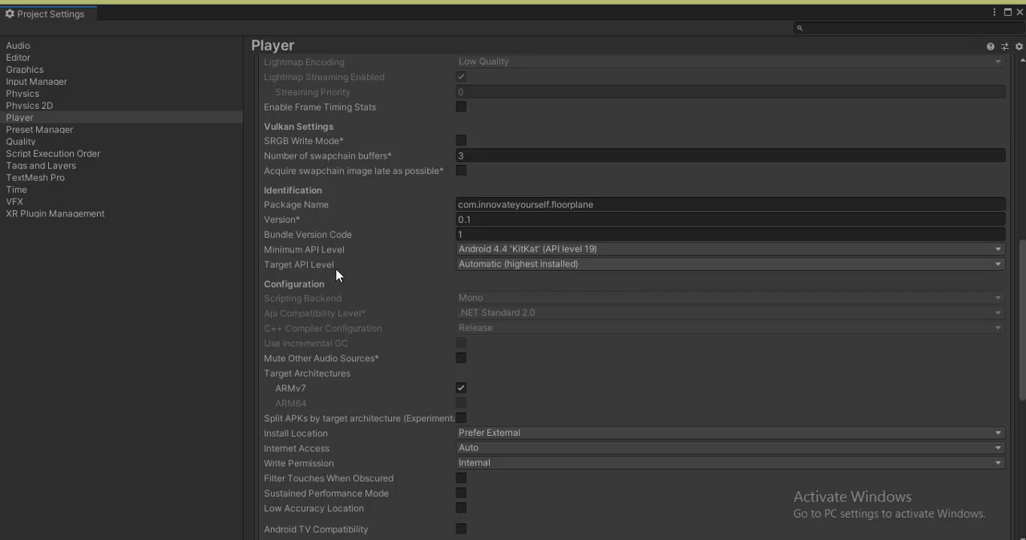
scroll(875, 490, "down", 10)
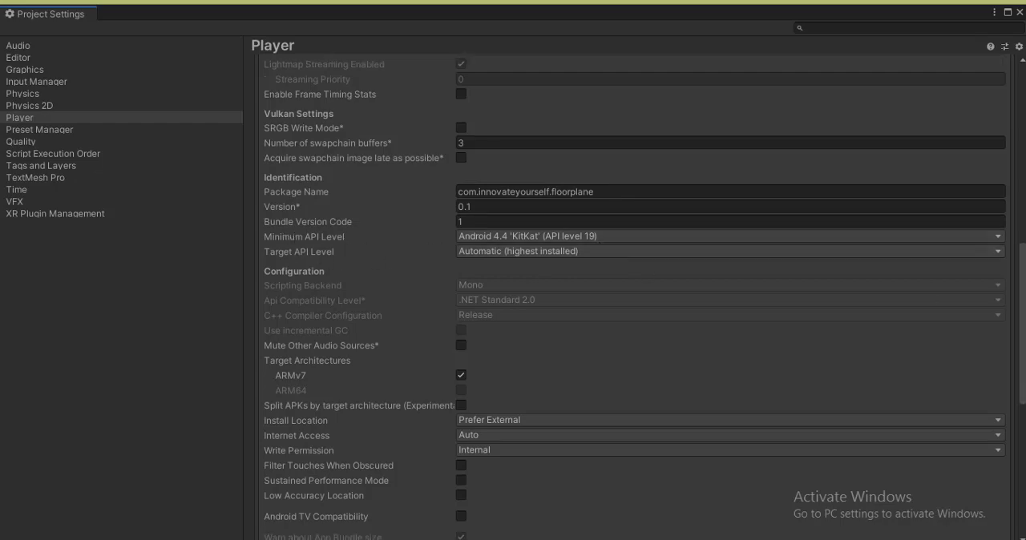
left_click(1020, 12)
- Build the Android APK to the Desktop with the file name floorplaneapp
left_click(797, 497)
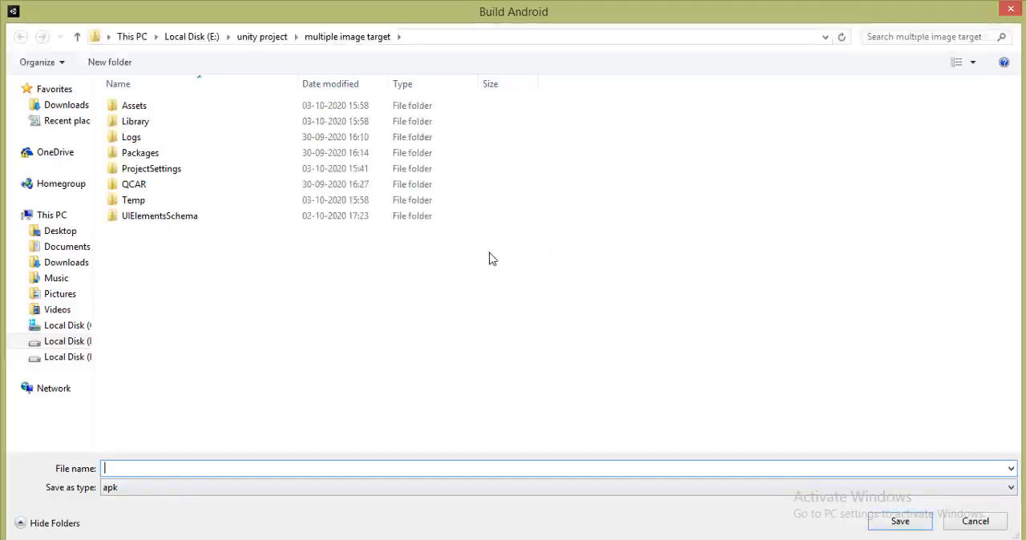
left_click(60, 232)
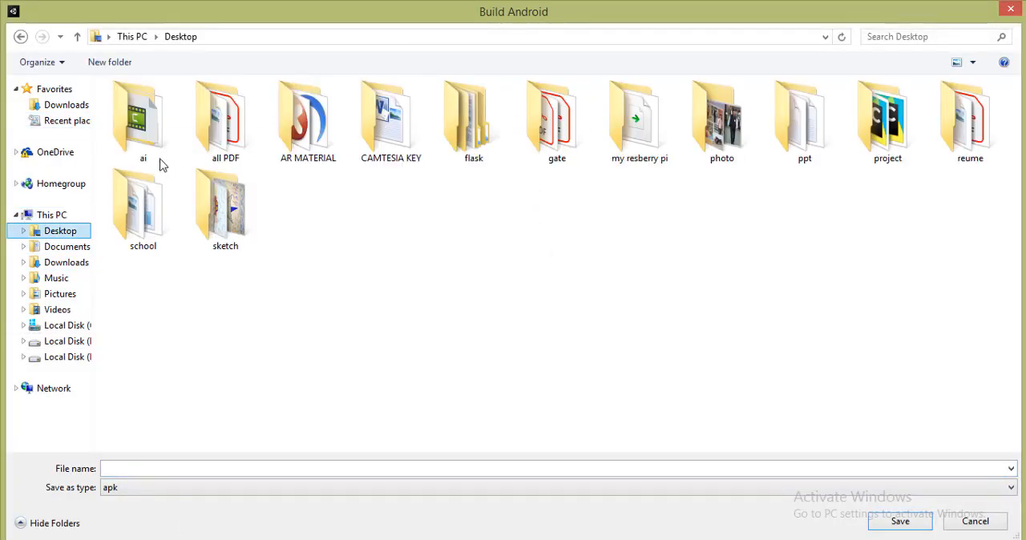
left_click(165, 470)
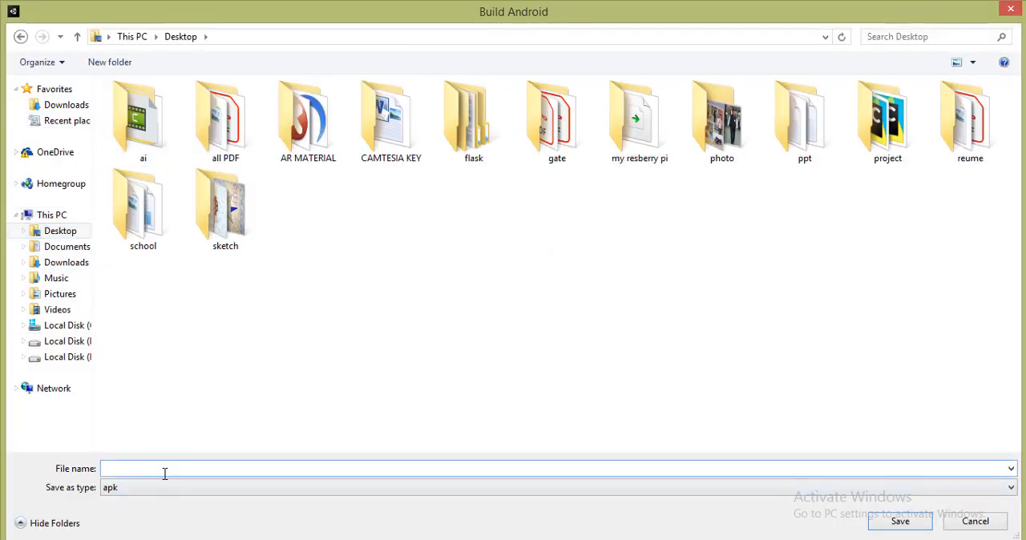
type("floorplaneapp")
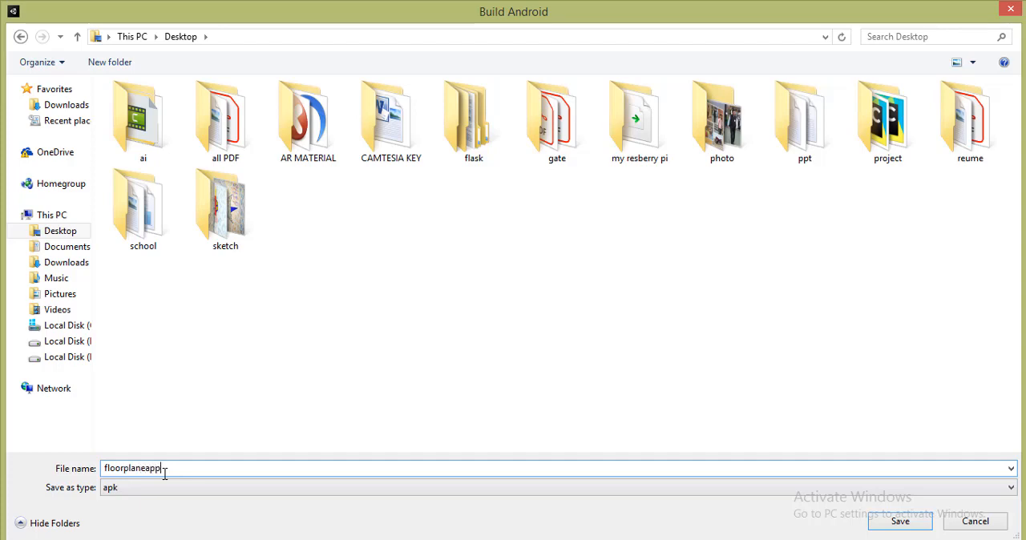
left_click(871, 527)
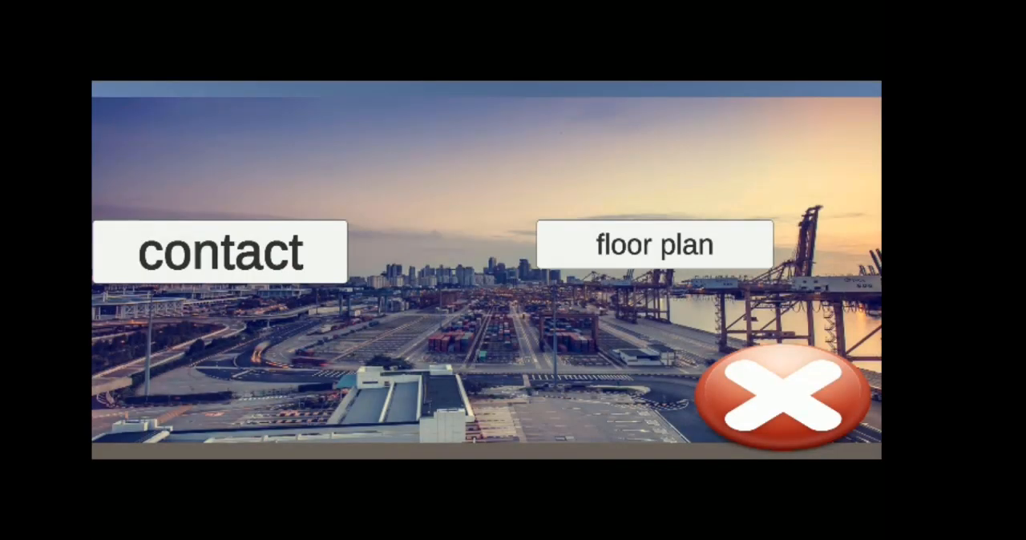
- Test the built app on the phone by using its close button and opening the floor plan from the menu
left_click(783, 397)
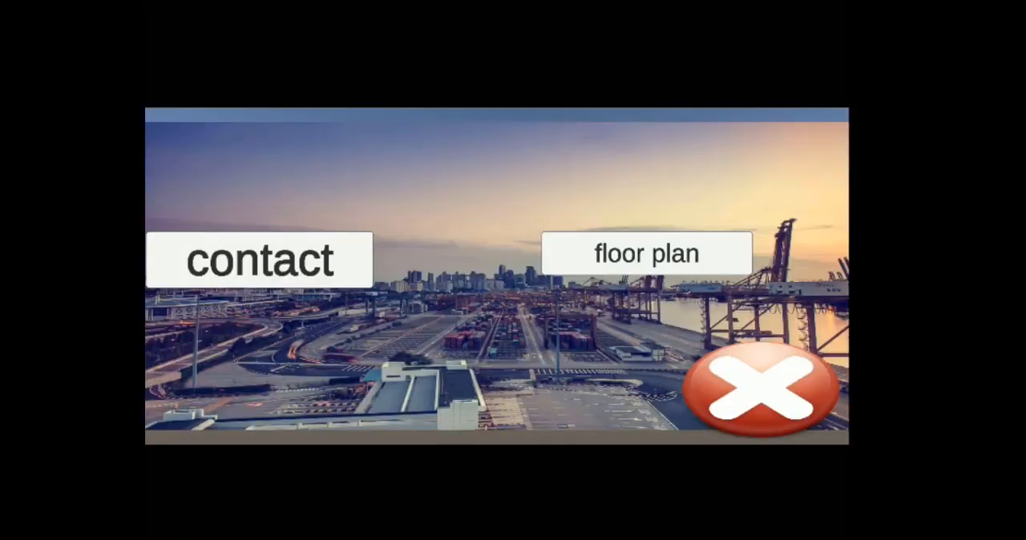
left_click(647, 253)
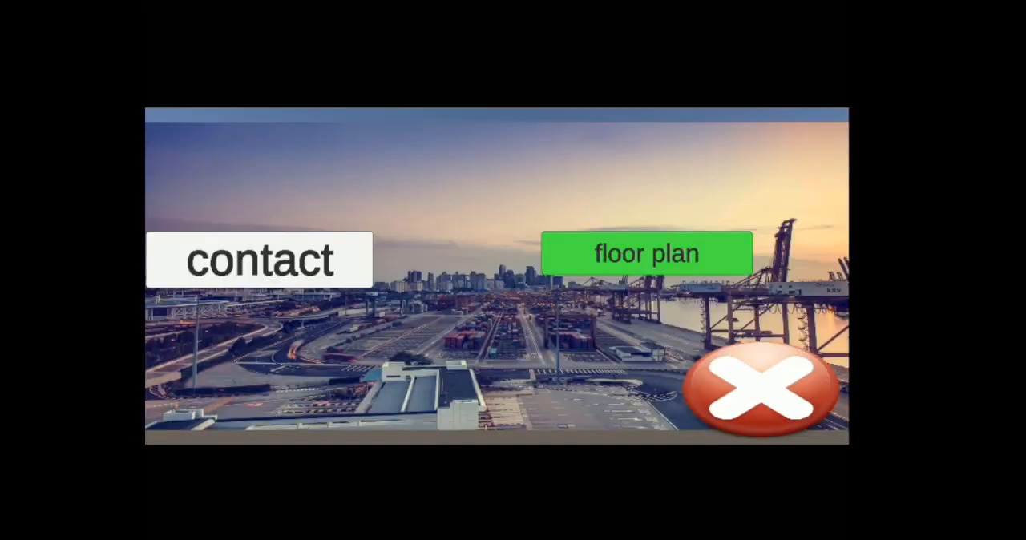